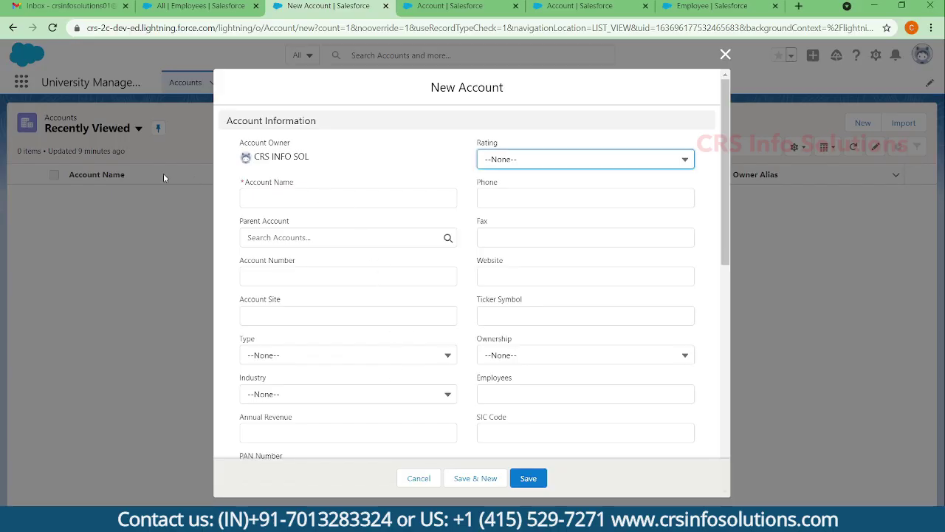
Discard the open new account form, dismiss the feedback survey, and reload the Accounts list
click(726, 54)
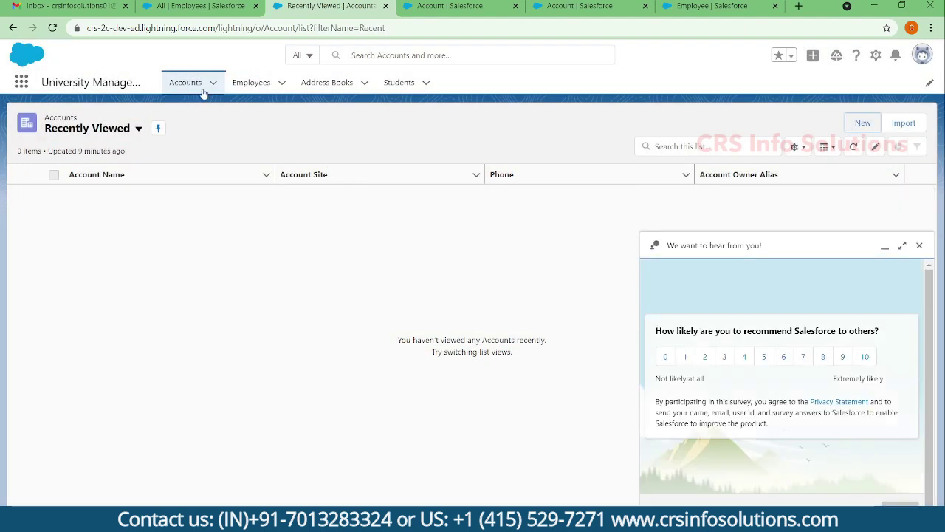
click(919, 246)
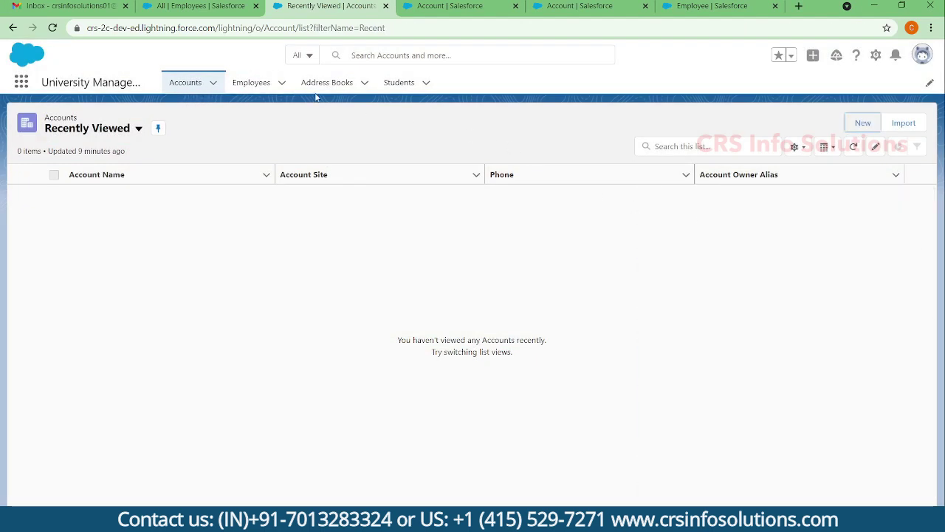
click(184, 84)
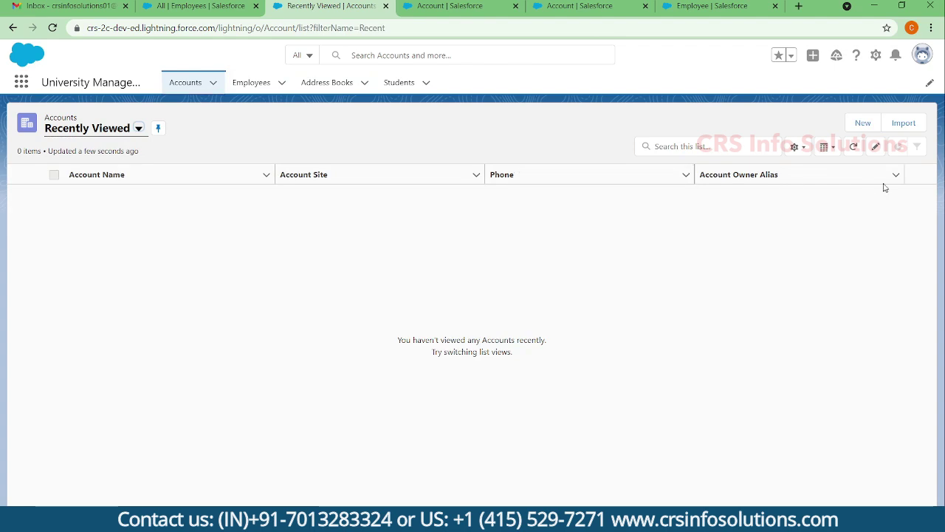
Create a new account named 'Test Account' and save it
click(857, 123)
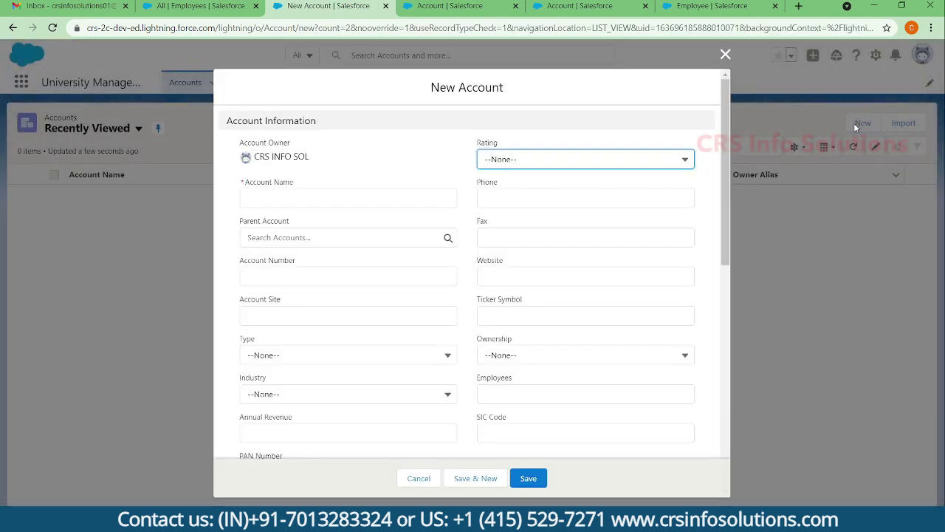
click(323, 196)
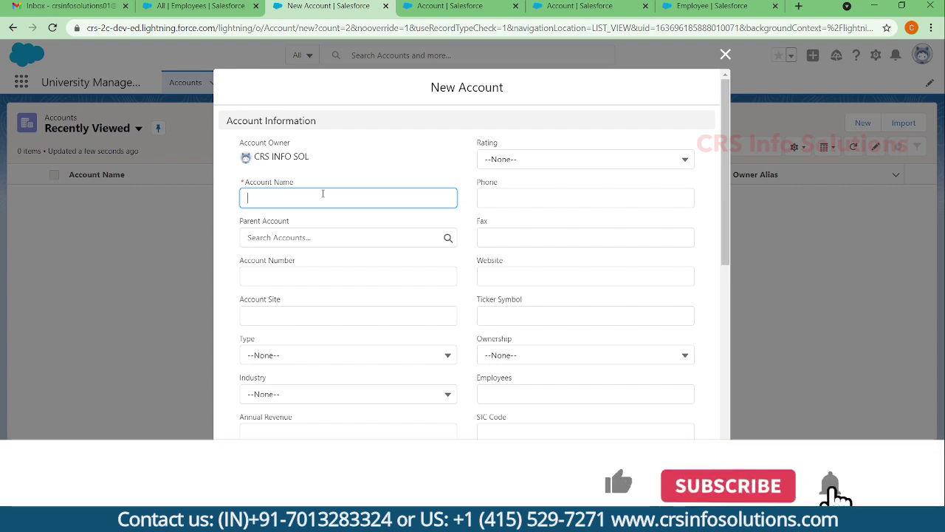
text(Test Accou)
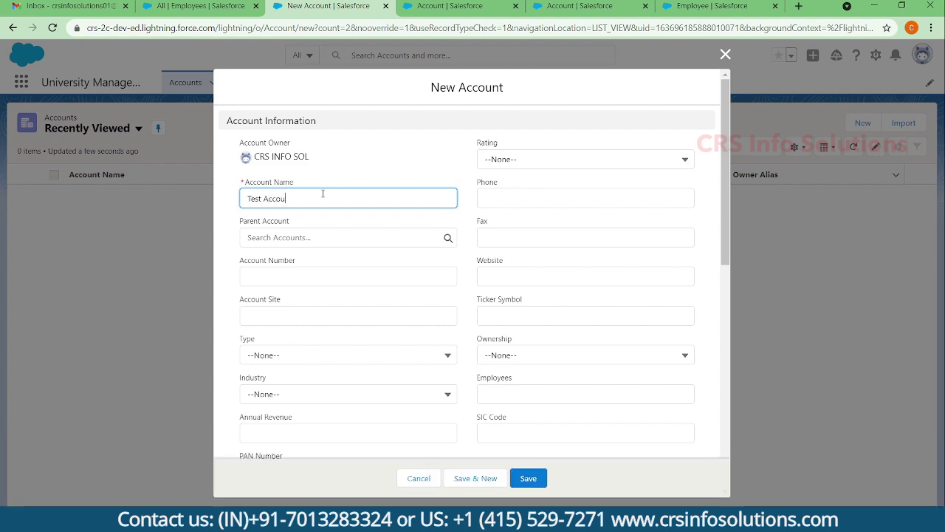
text(nt)
click(525, 478)
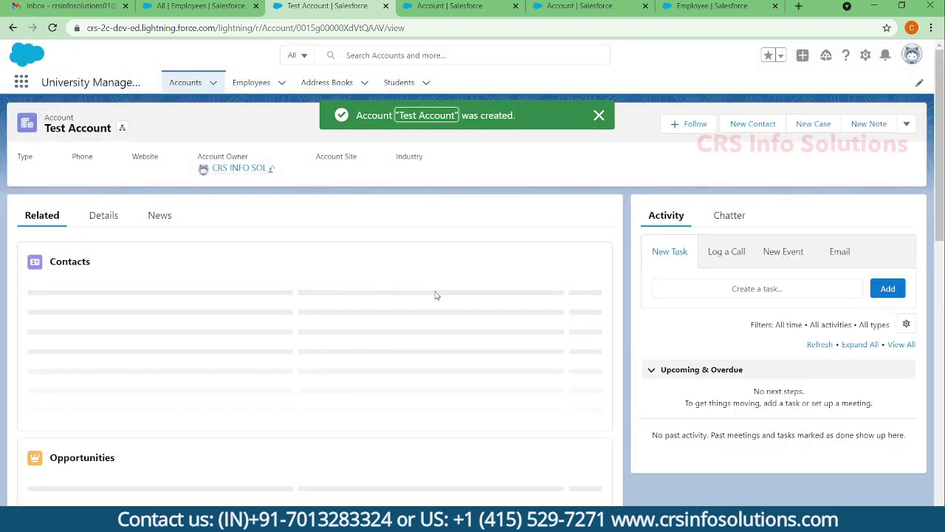
View Test Account's details, highlight its name, and go back to the Accounts list
click(104, 215)
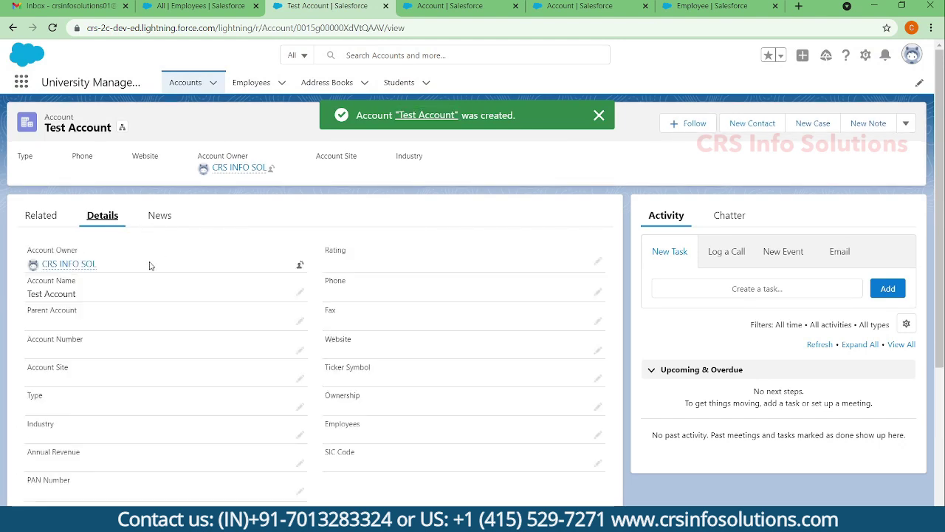
drag(91, 294, 26, 294)
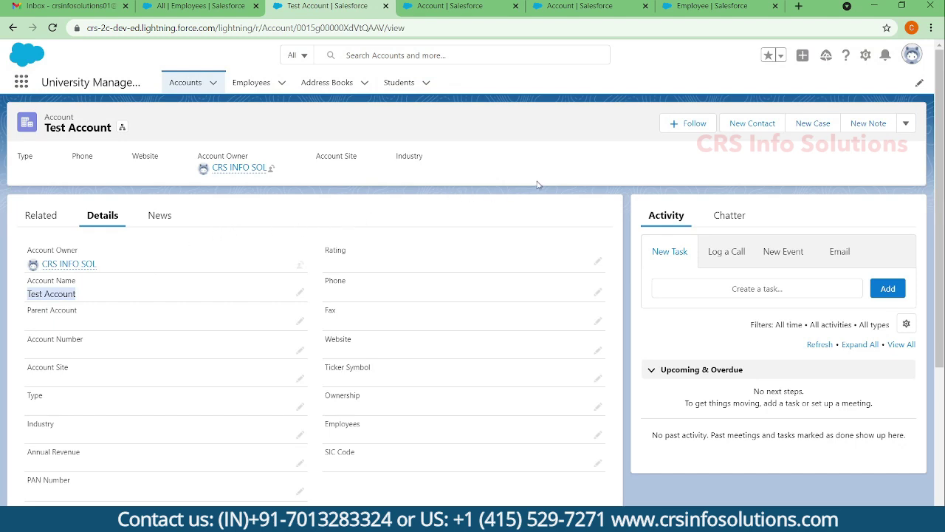
click(194, 84)
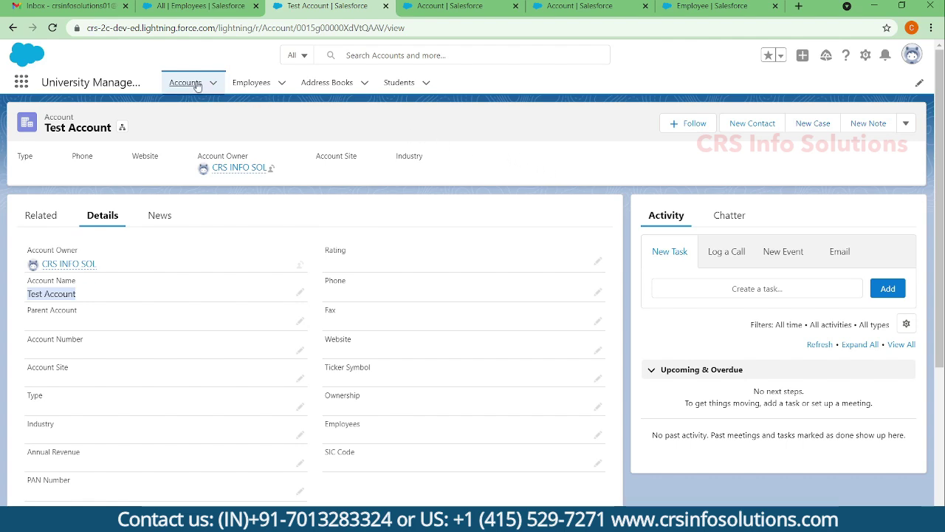
Start another new account, leaving Account Name blank so its required error appears, and open Rating
click(863, 123)
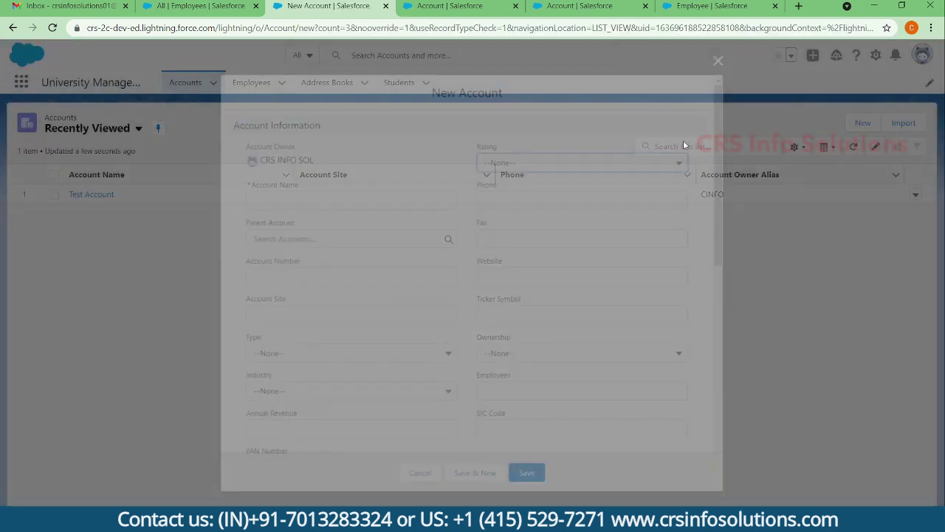
click(276, 195)
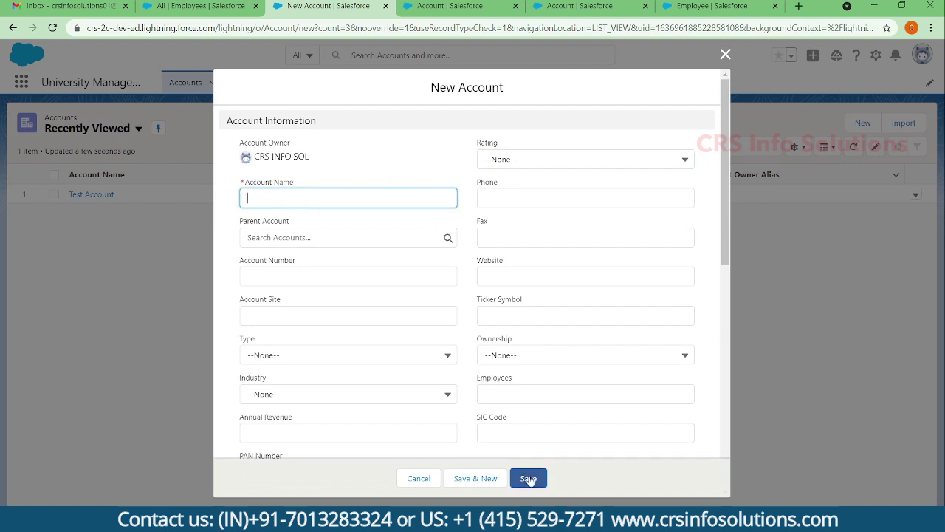
scroll(287, 201, down, 1)
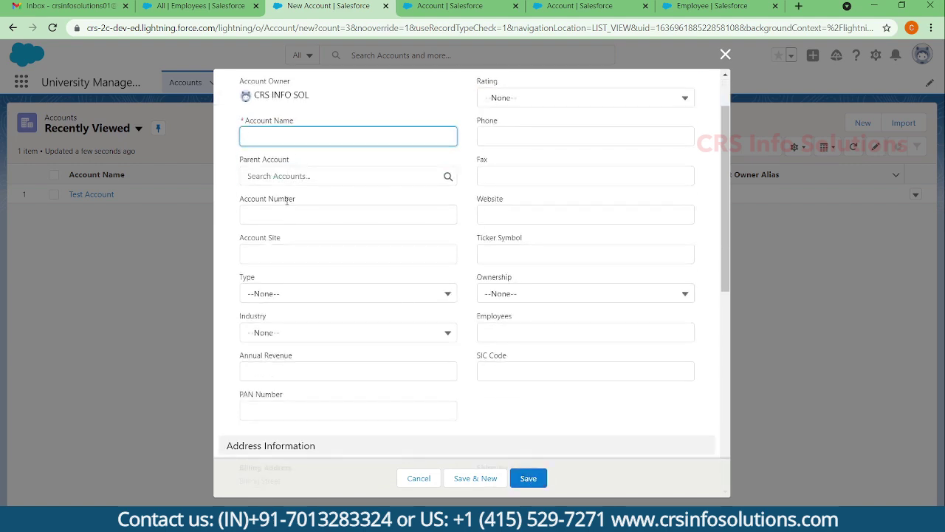
drag(241, 120, 299, 123)
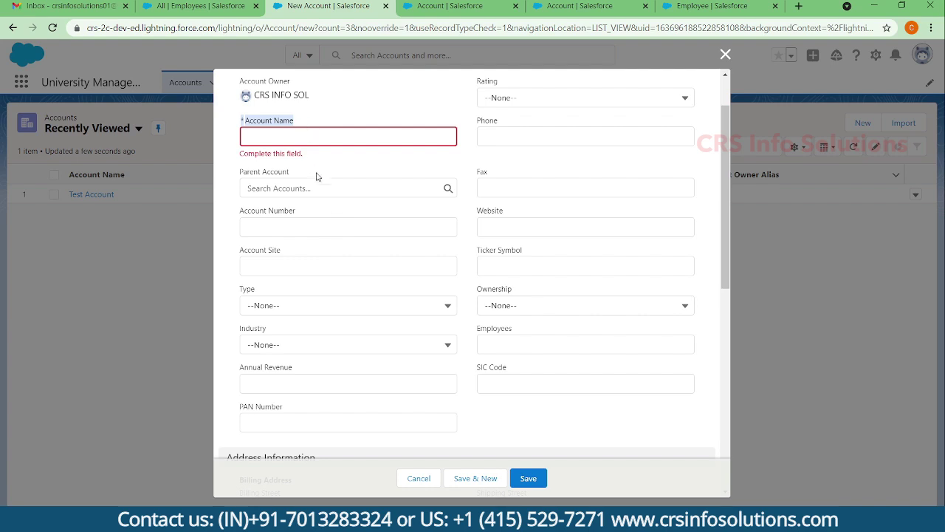
scroll(350, 224, down, 2)
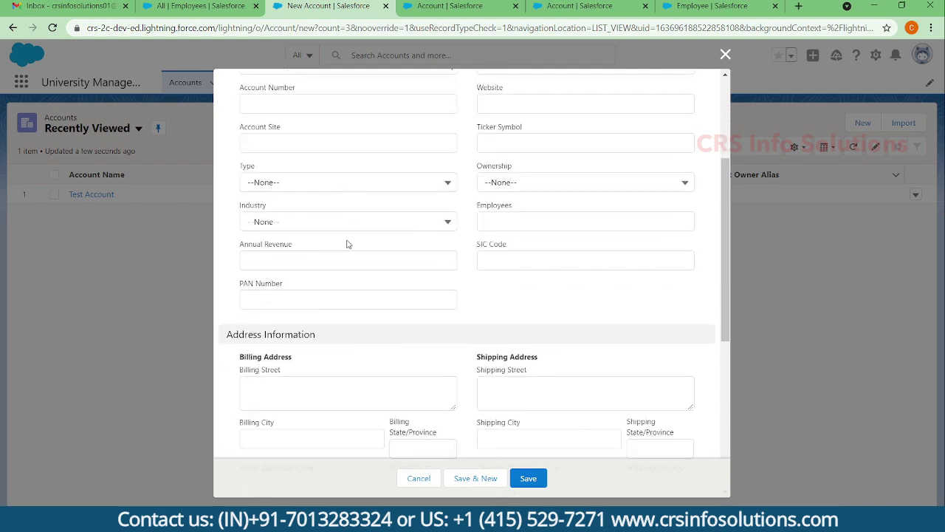
scroll(348, 244, up, 1)
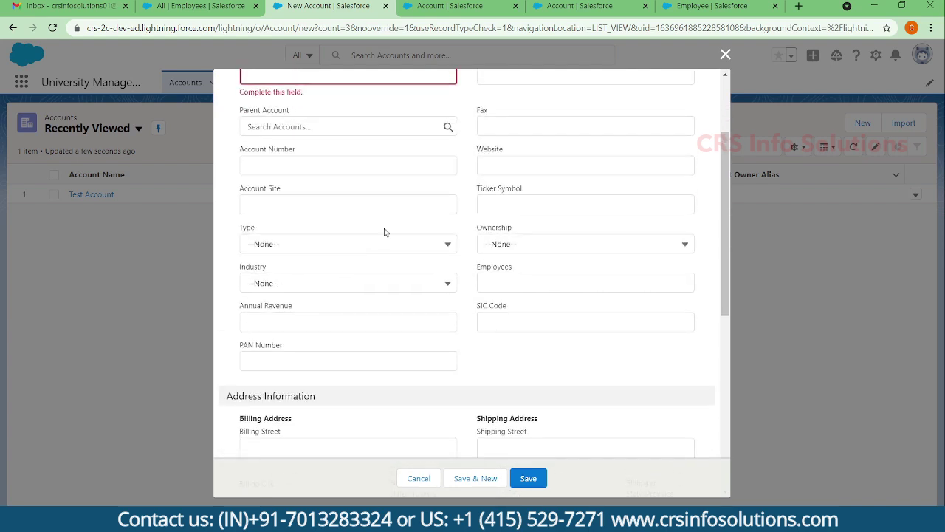
scroll(517, 201, up, 2)
scroll(534, 239, down, 7)
scroll(536, 267, down, 1)
scroll(518, 266, up, 8)
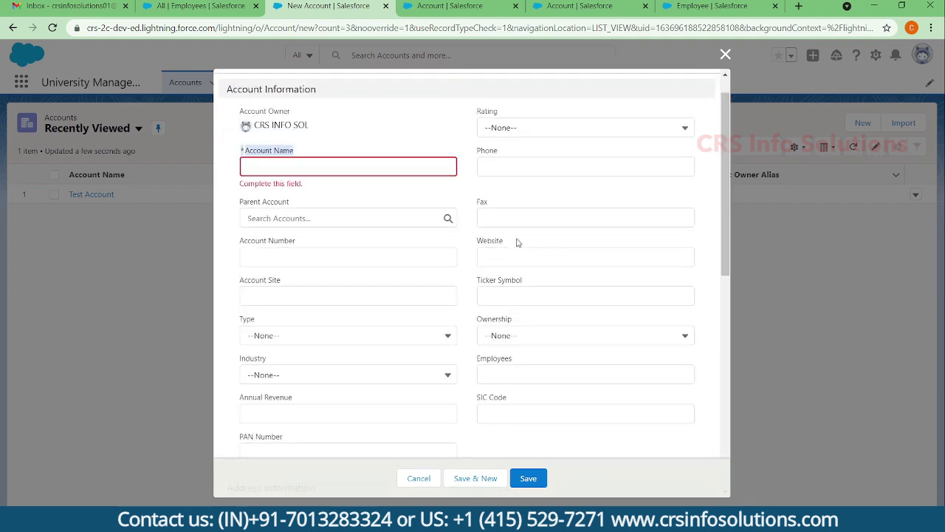
click(520, 127)
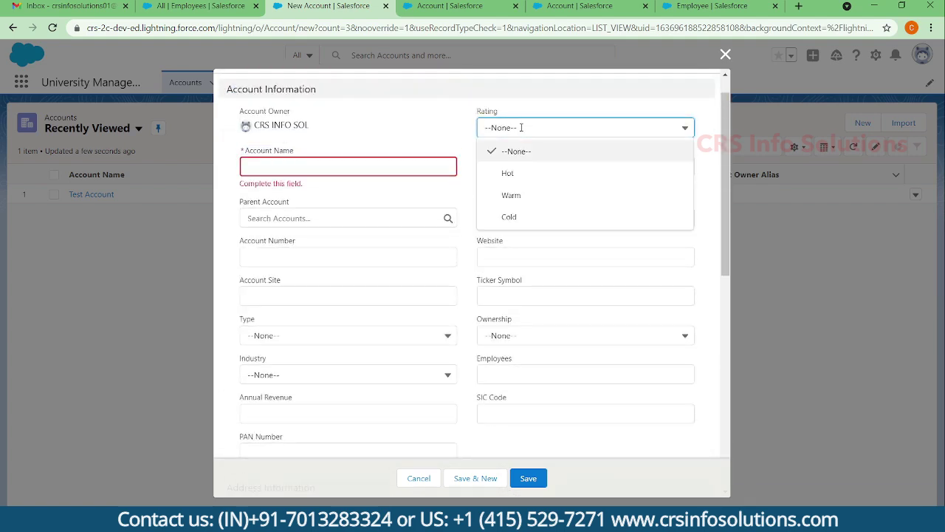
Try Warm and Cold in the Rating picklist, finally settling on Hot
click(513, 194)
click(517, 129)
click(510, 173)
click(511, 131)
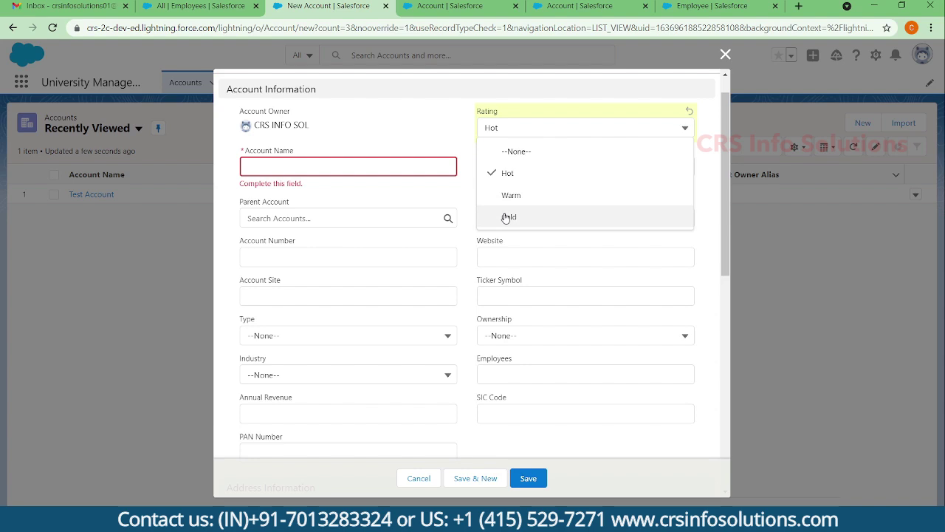
click(508, 218)
click(525, 135)
click(521, 177)
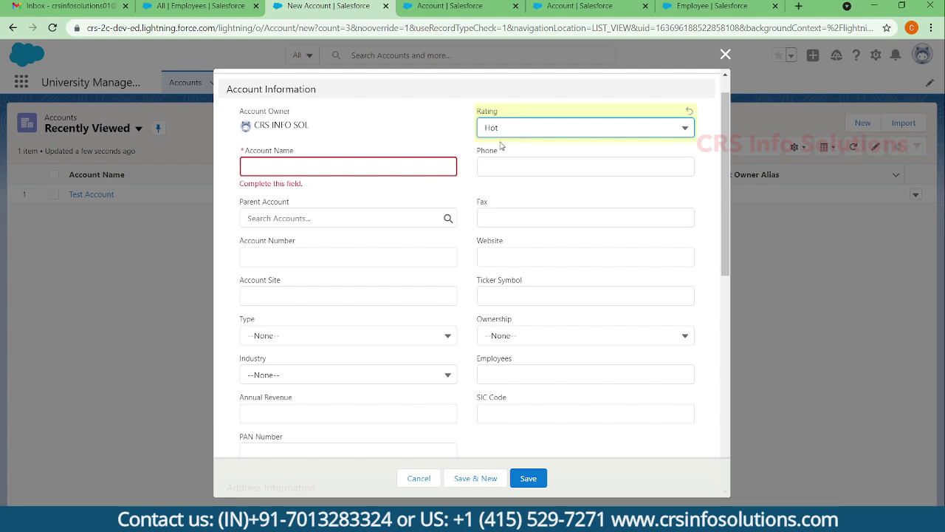
scroll(404, 259, down, 1)
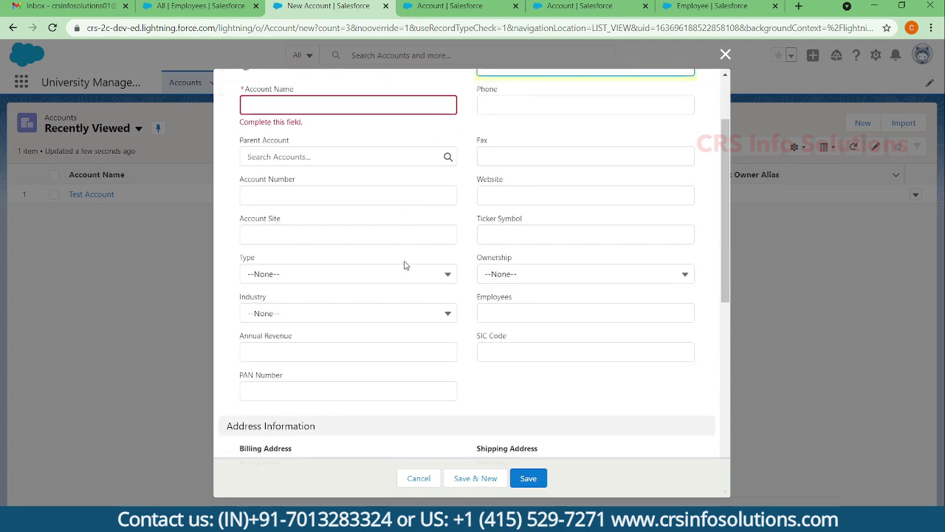
scroll(346, 385, up, 2)
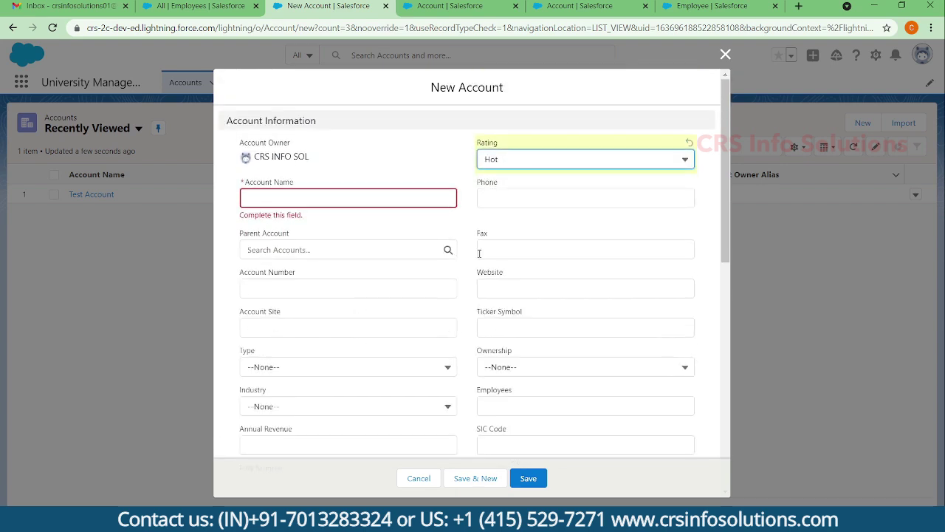
Enter 1234 in the new account's PAN Number field, leaving Phone and Annual Revenue empty
click(512, 199)
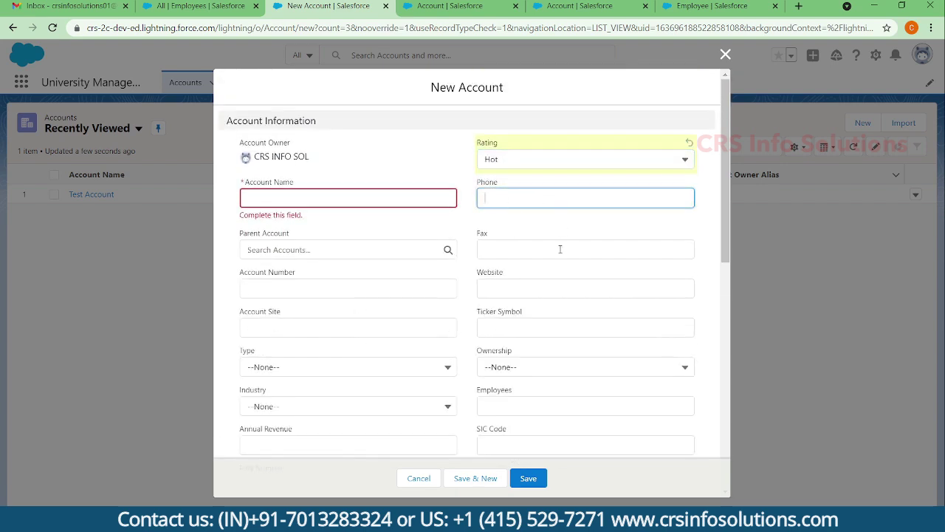
scroll(560, 248, down, 7)
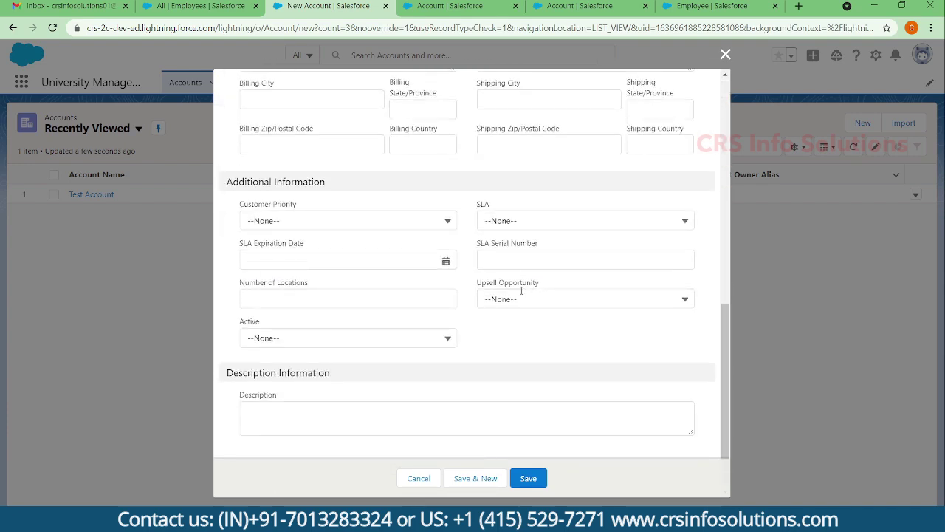
scroll(521, 290, up, 6)
click(300, 356)
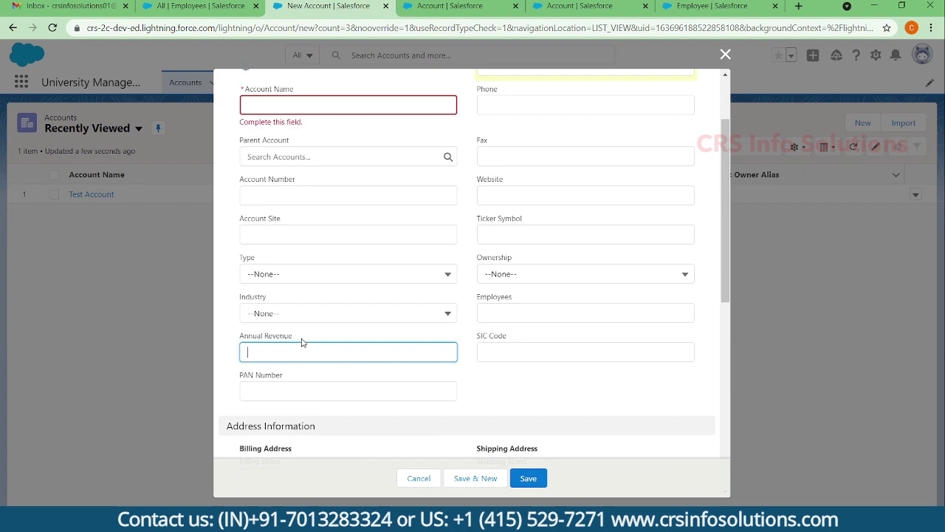
scroll(340, 332, down, 1)
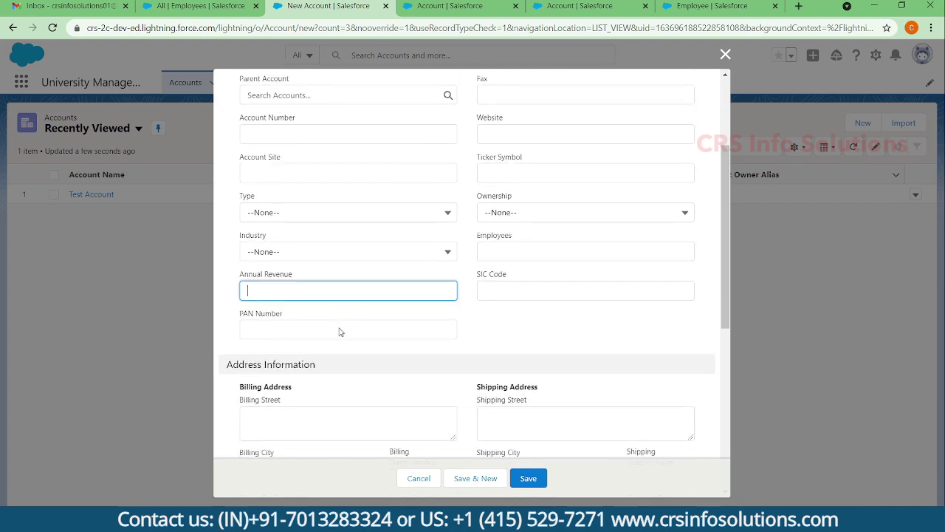
click(314, 327)
drag(240, 319, 283, 318)
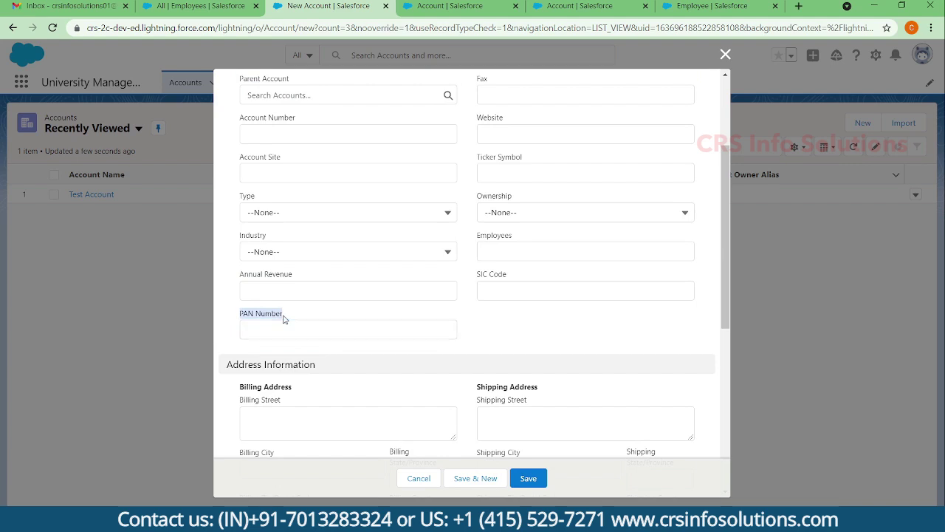
click(288, 319)
drag(291, 319, 238, 318)
click(269, 329)
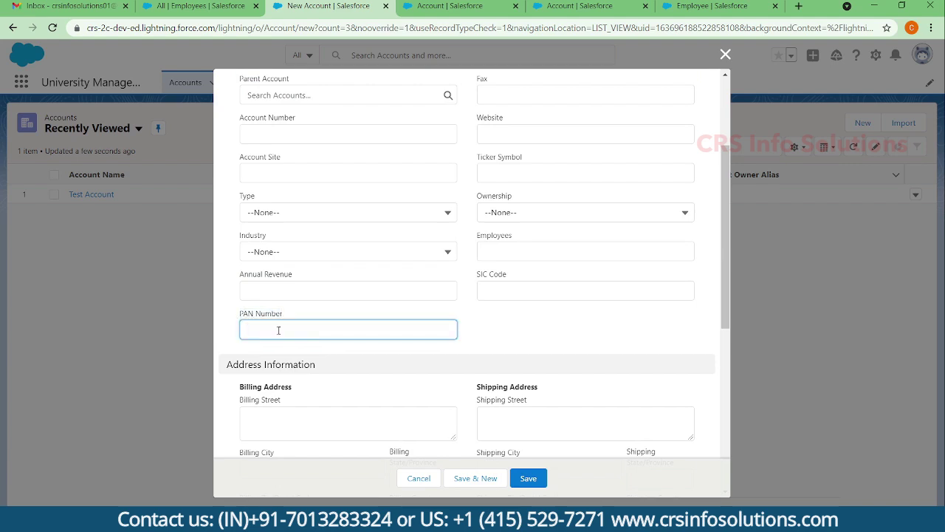
text(1234)
Attempt to save, then fill the required Account Name with 'Test' and save
click(528, 478)
scroll(327, 228, up, 3)
click(313, 200)
text(Test)
click(540, 477)
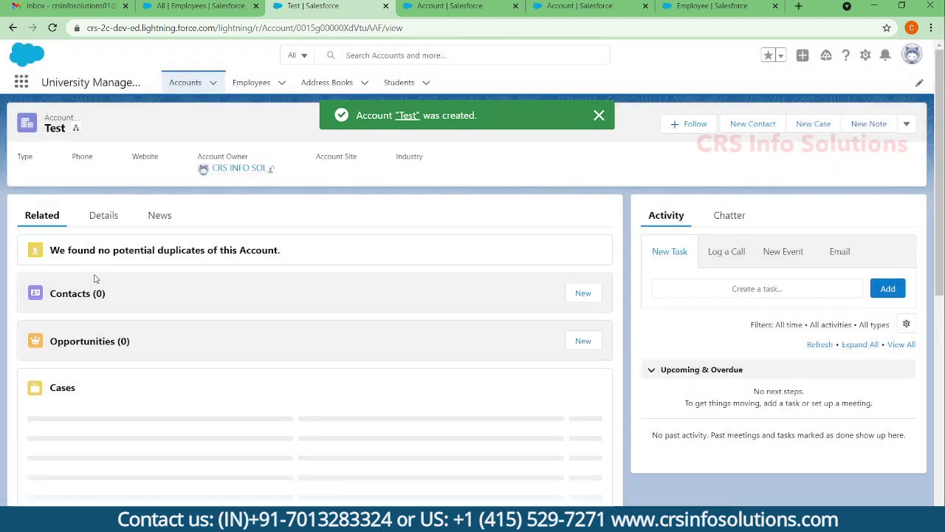
Open the Test account's Details and highlight the stored PAN Number 1234
click(104, 215)
scroll(129, 288, down, 3)
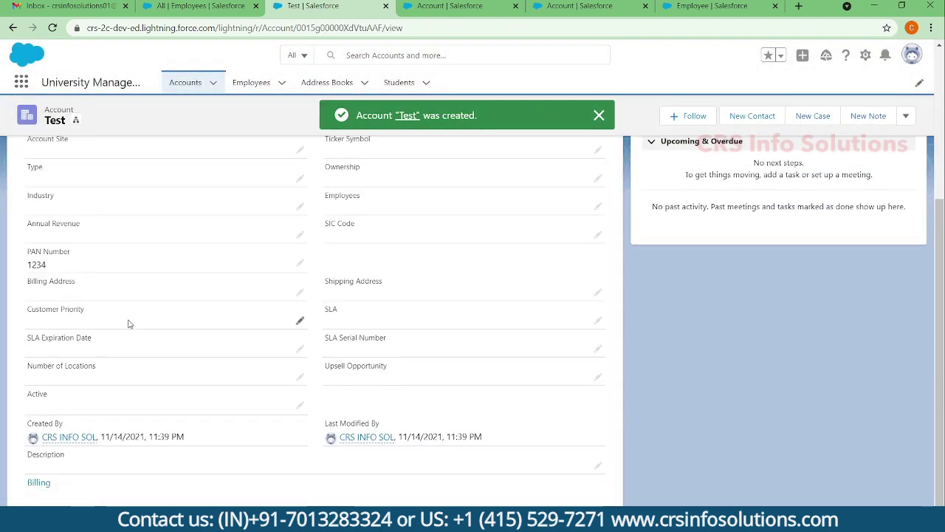
double_click(41, 264)
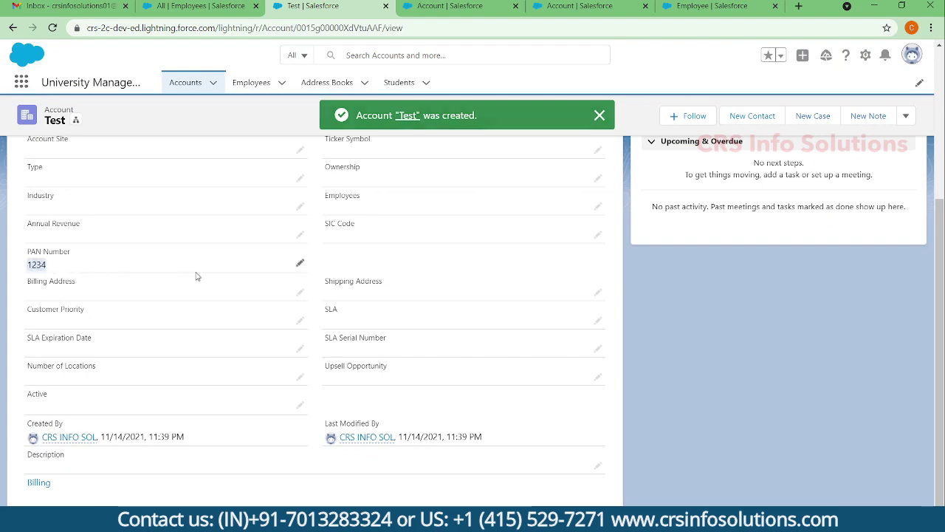
scroll(198, 276, up, 1)
scroll(198, 277, up, 3)
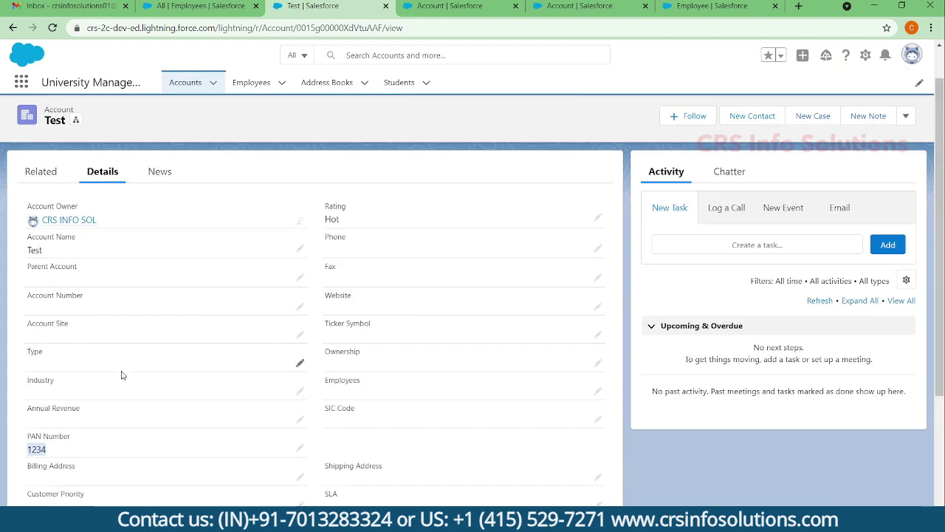
scroll(99, 396, down, 3)
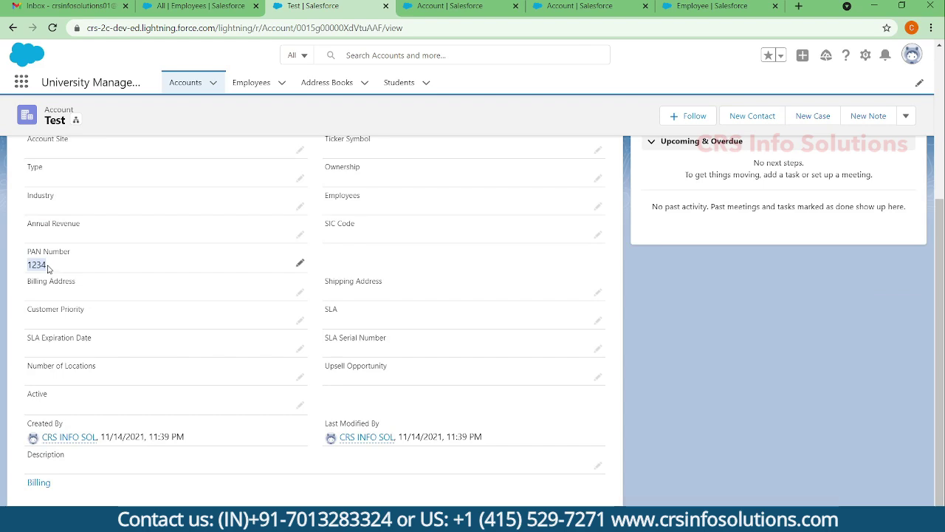
scroll(296, 286, up, 3)
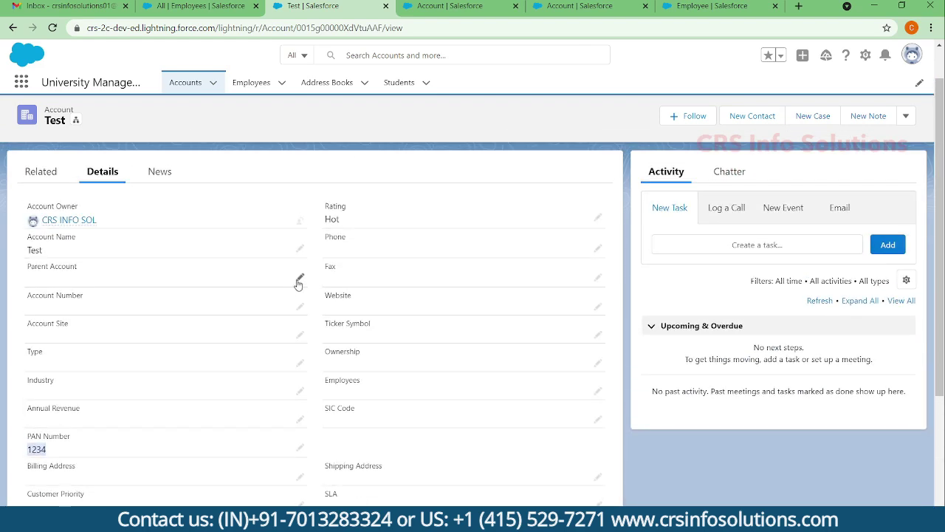
scroll(298, 285, down, 2)
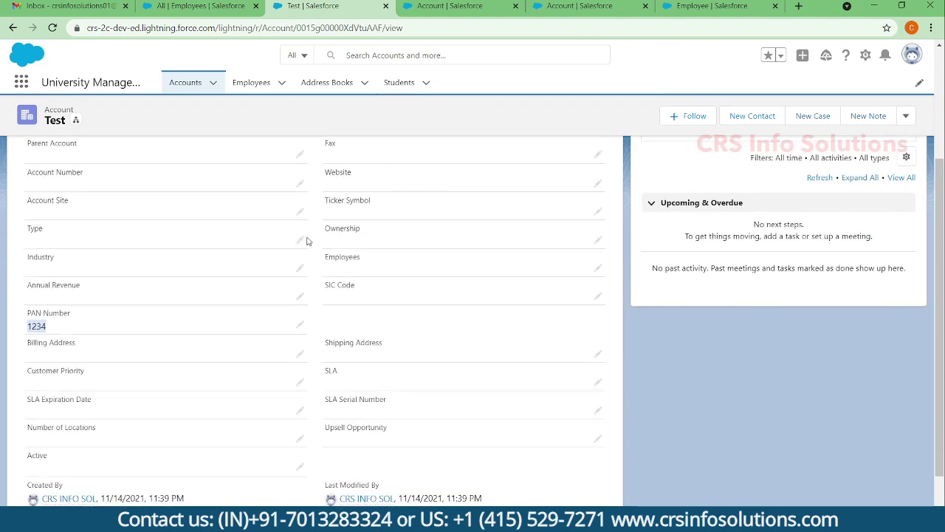
click(441, 8)
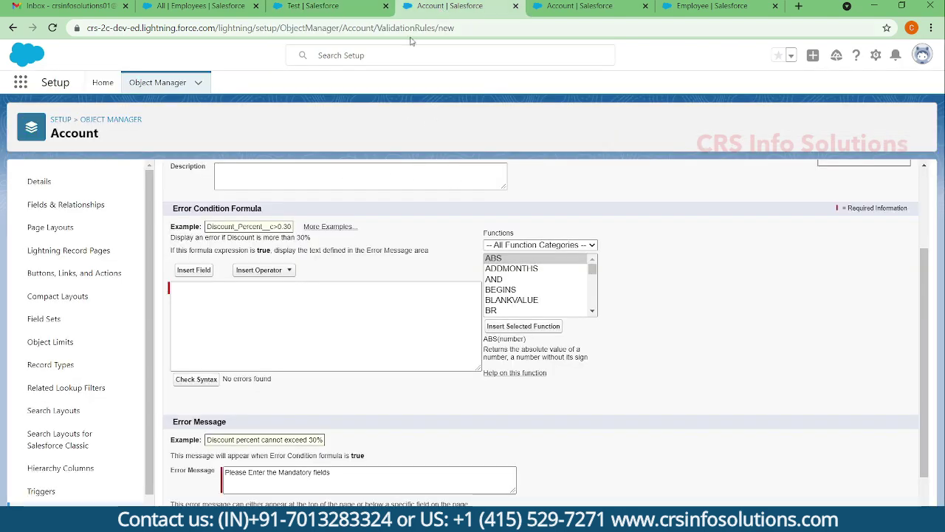
scroll(296, 221, up, 2)
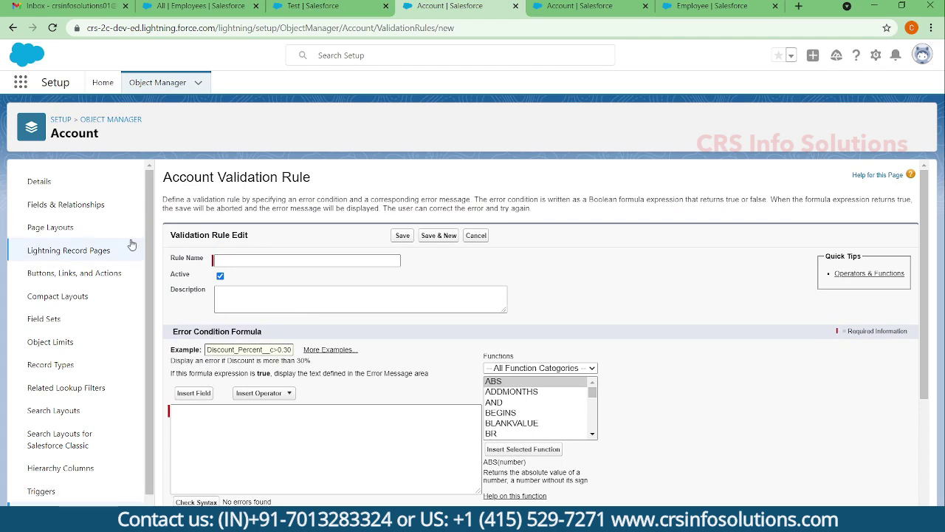
click(299, 6)
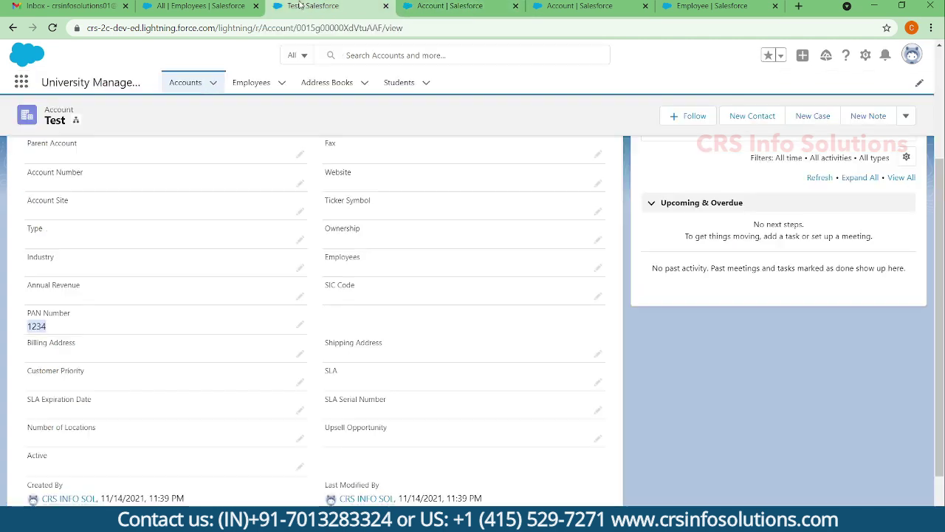
From the Setup gear's Edit Object, open the Account object's Validation Rules page
click(866, 56)
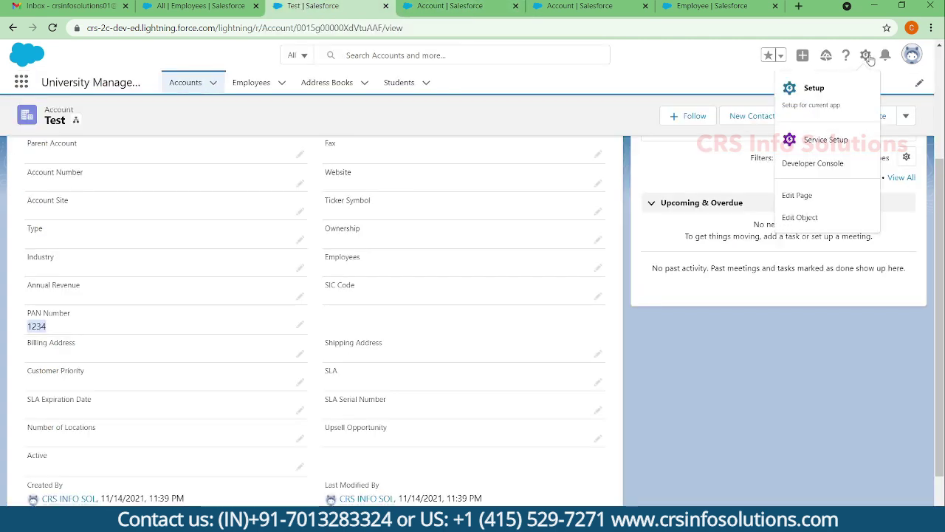
click(802, 219)
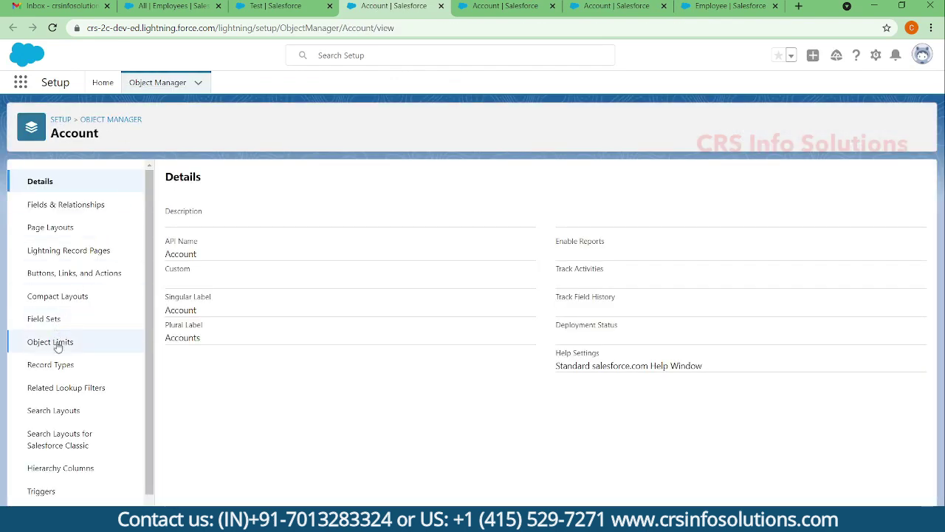
scroll(59, 346, down, 1)
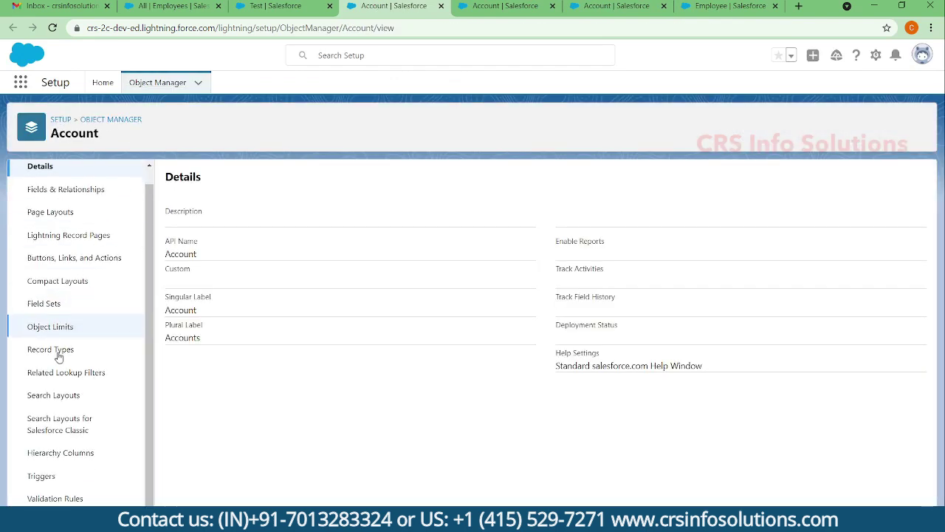
click(80, 500)
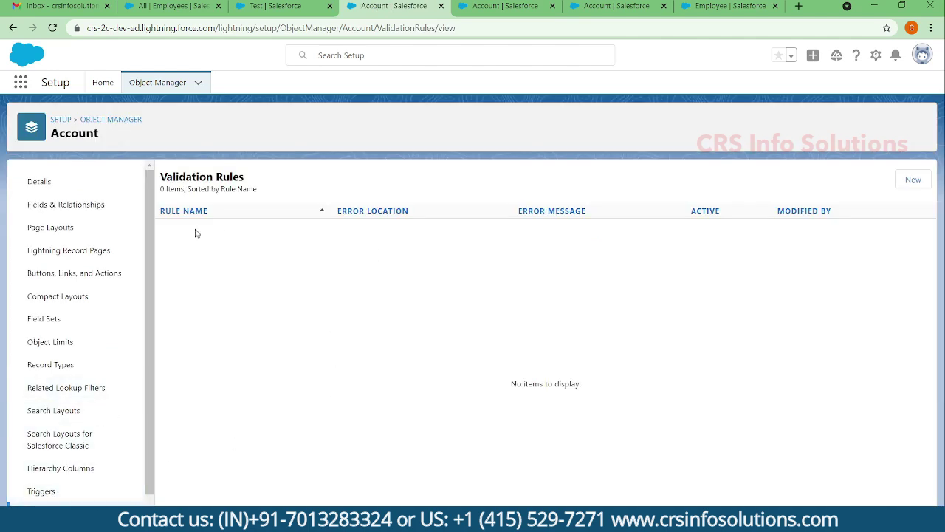
Start a new validation rule named 'Account Validation', then switch to the Test account record
click(913, 180)
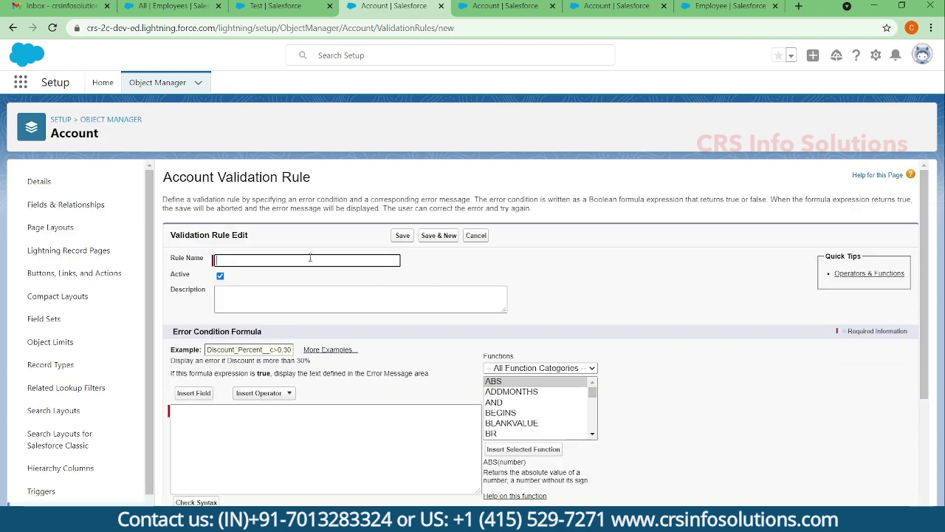
text(Account Validation)
scroll(311, 257, down, 1)
click(297, 230)
scroll(331, 372, down, 1)
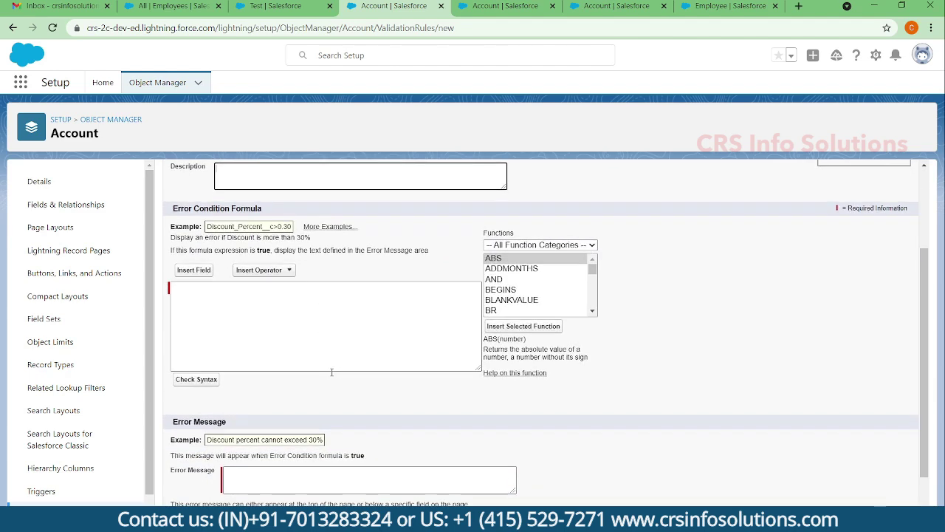
scroll(339, 362, down, 1)
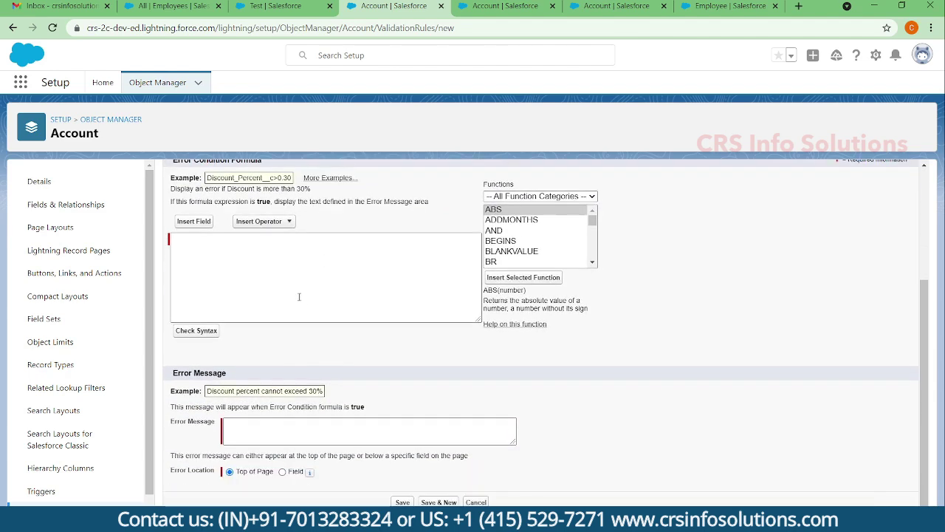
click(245, 254)
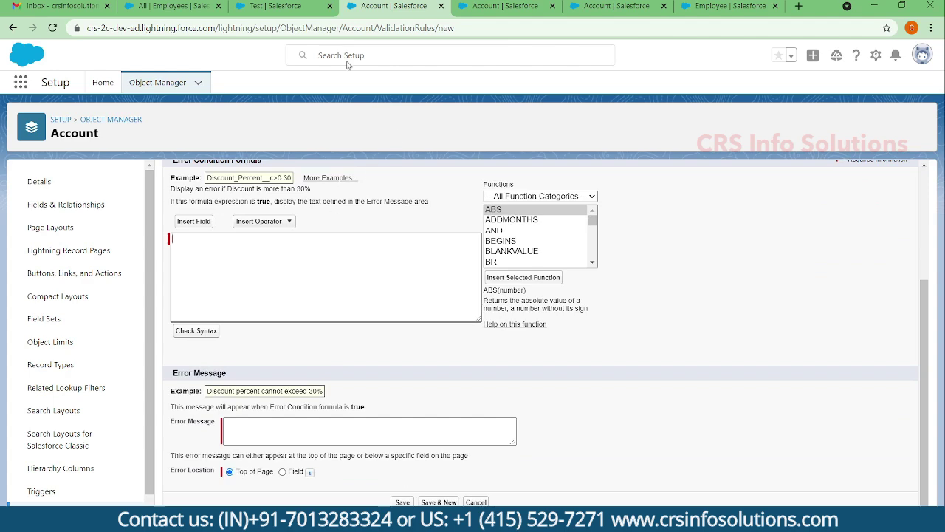
click(274, 6)
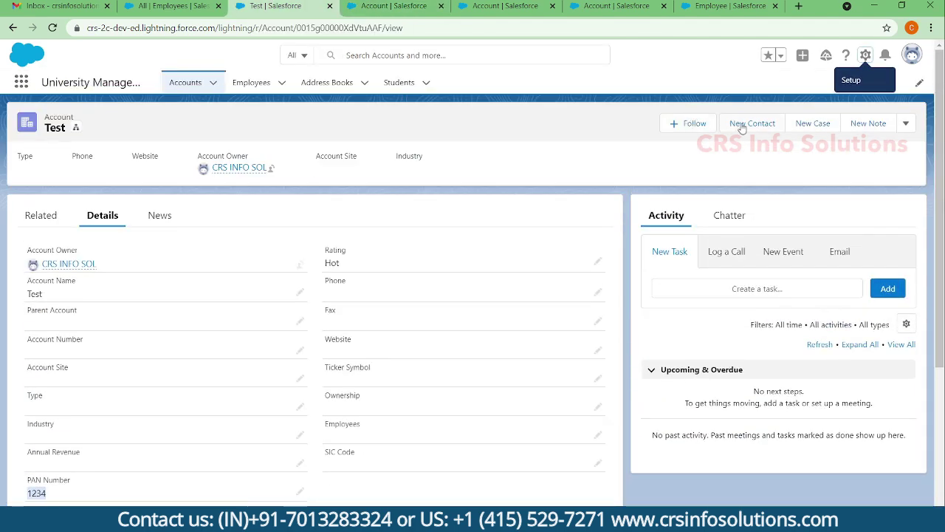
Flip between the validation rule and Test account browser tabs, ending on the Test record
click(398, 6)
click(500, 5)
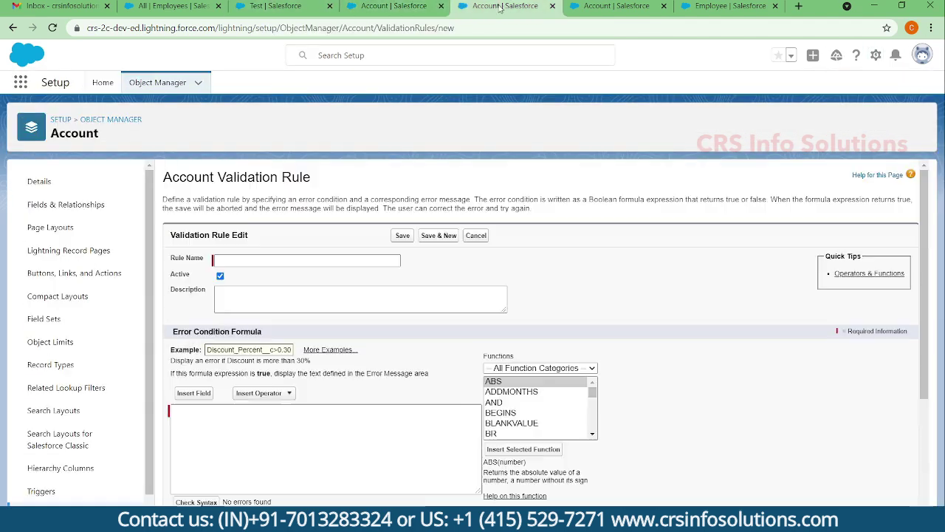
click(275, 6)
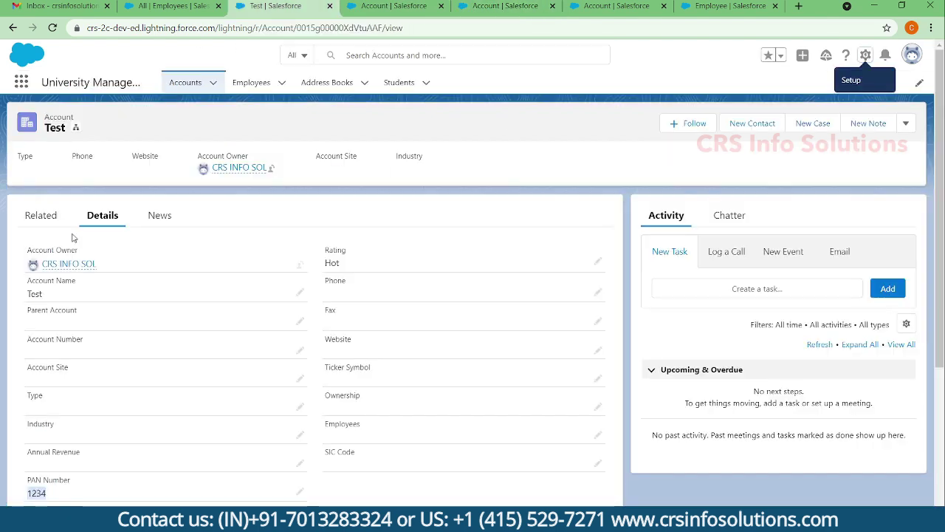
Open the Test account's edit form, keep Rating Hot, and check the empty Phone and Annual Revenue fields
mouse_move(69, 264)
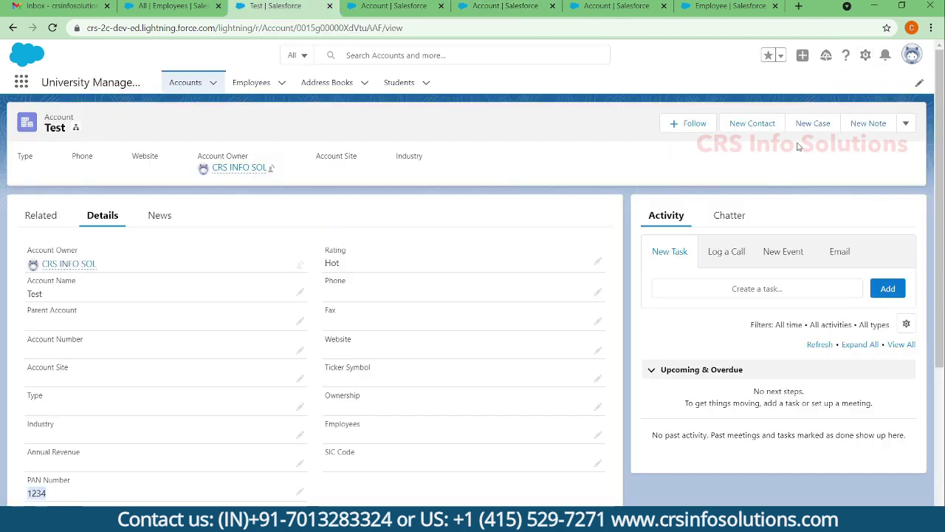
click(903, 125)
click(851, 232)
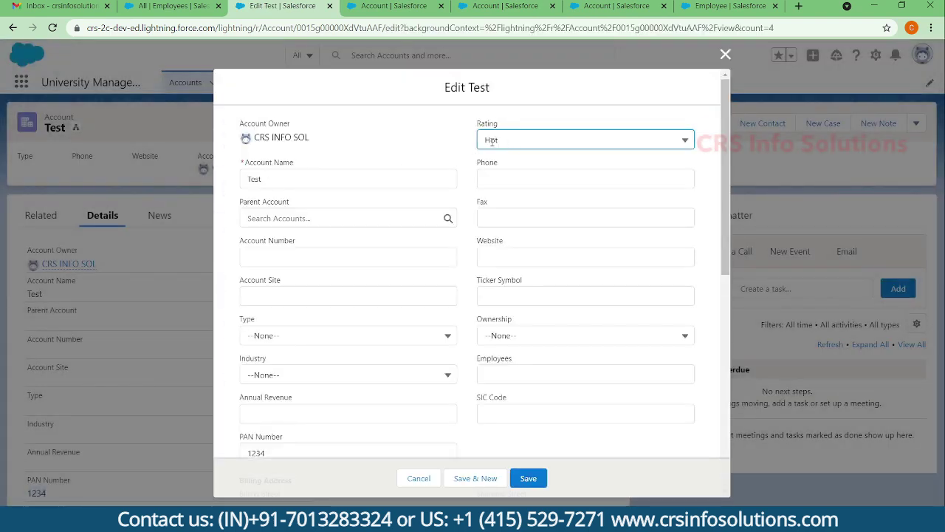
click(517, 141)
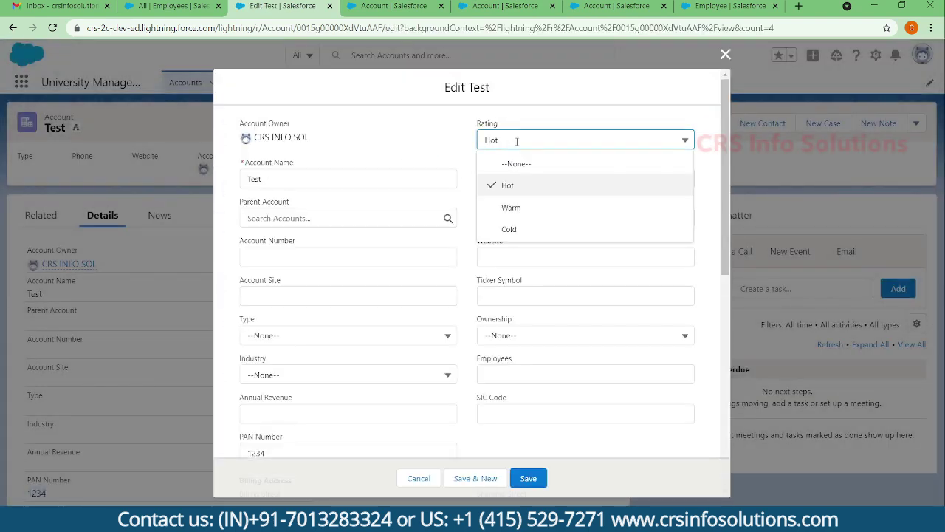
click(427, 148)
click(507, 173)
click(381, 180)
click(314, 412)
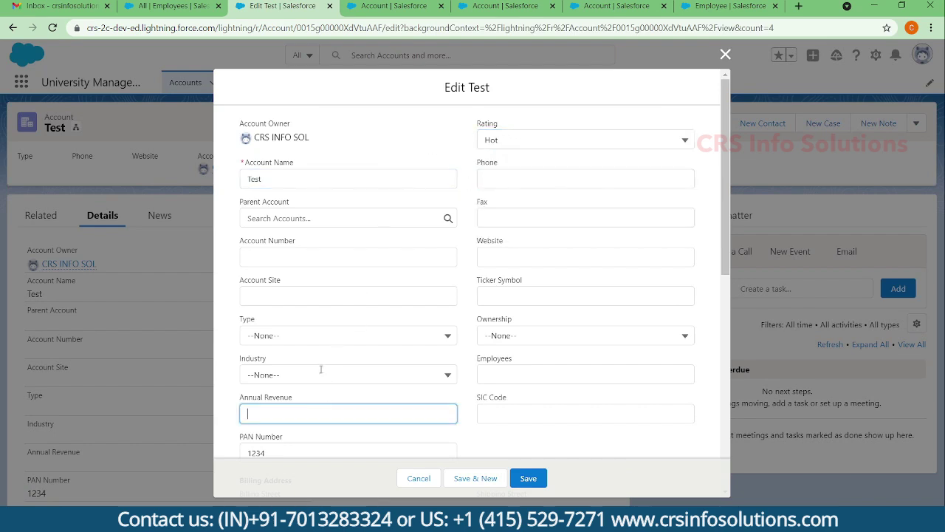
click(387, 147)
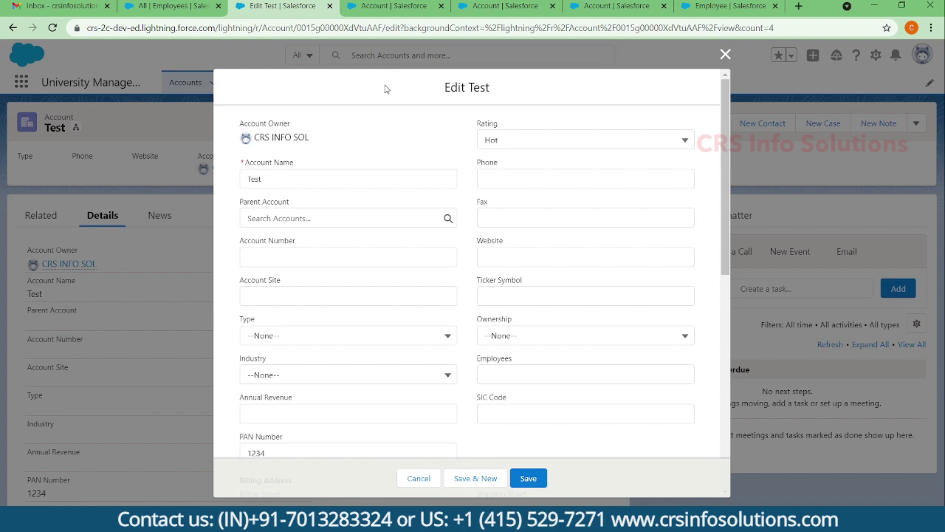
In the validation rule editor, select ISBLANK from the formula Functions list
click(389, 8)
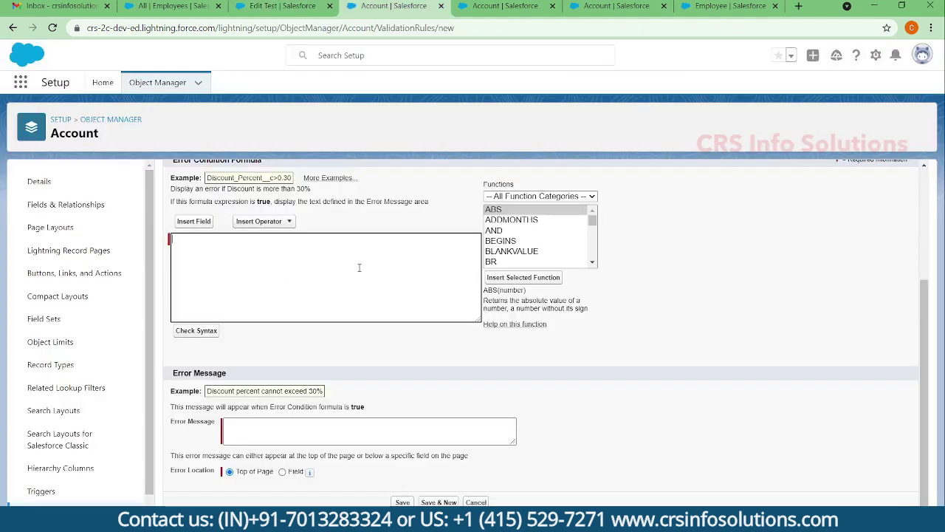
click(512, 222)
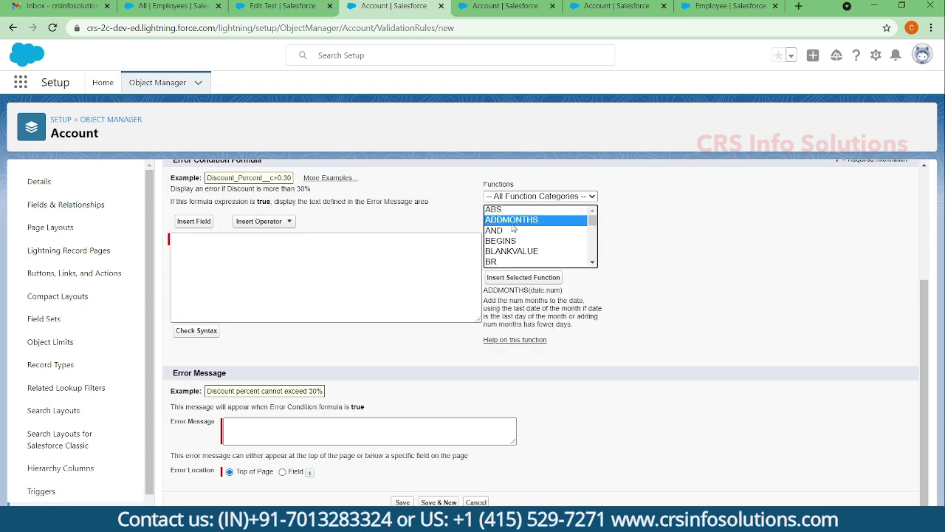
key(i)
key(n)
key(Down)
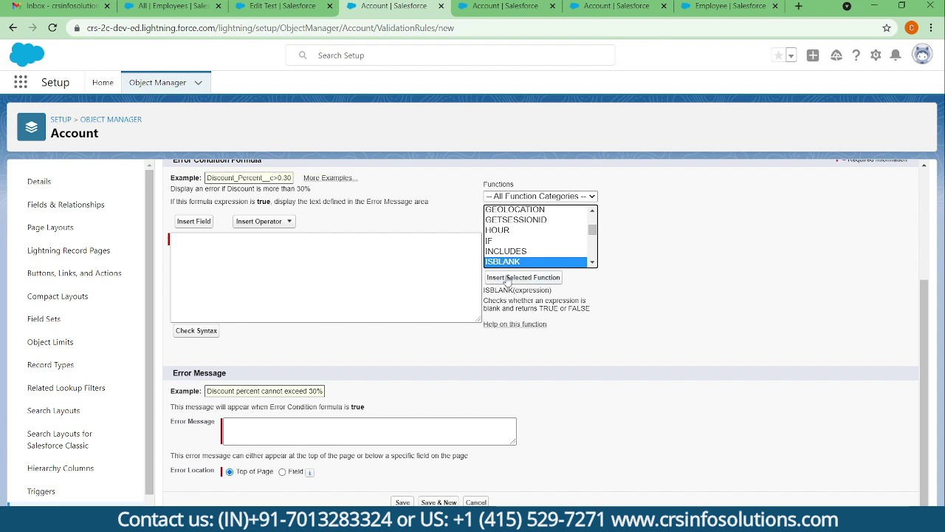
Insert ISBLANK into the error condition and replace its placeholder with the Account Phone field
click(507, 278)
double_click(236, 239)
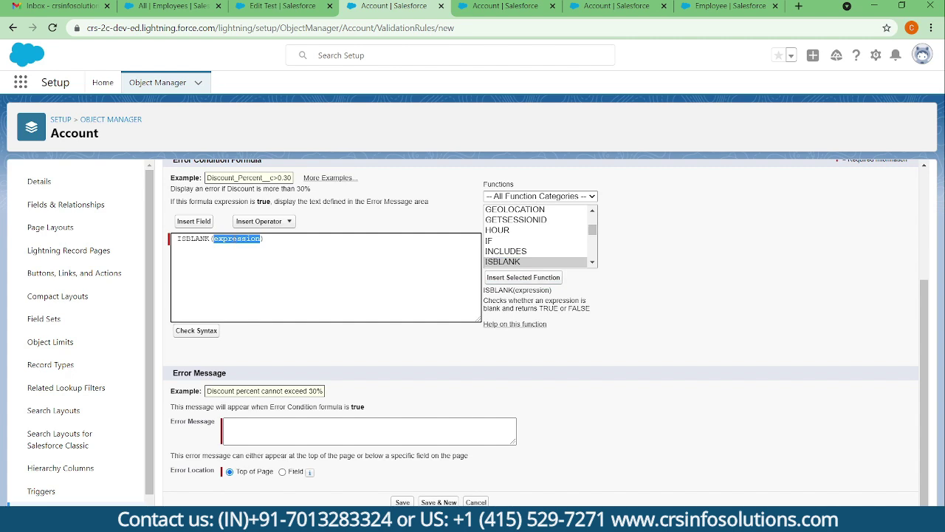
key(BackSpace)
click(200, 223)
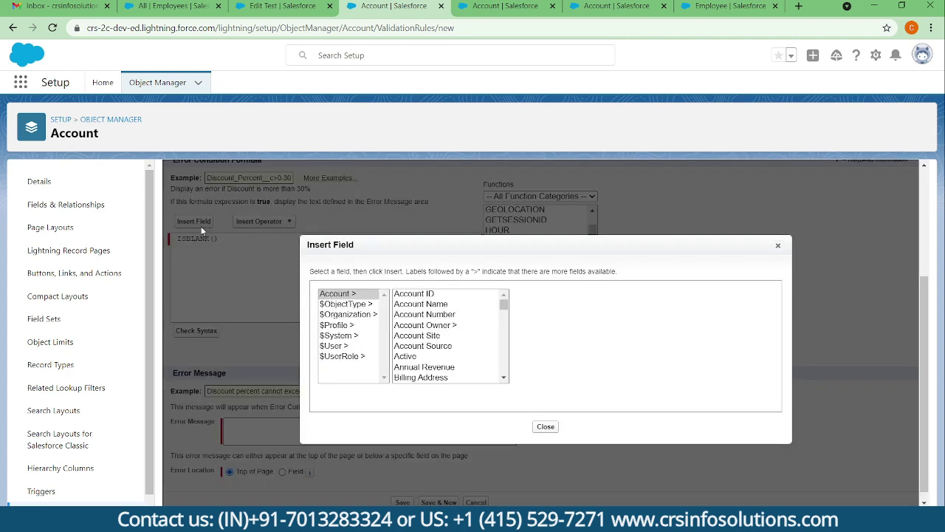
click(413, 315)
key(p)
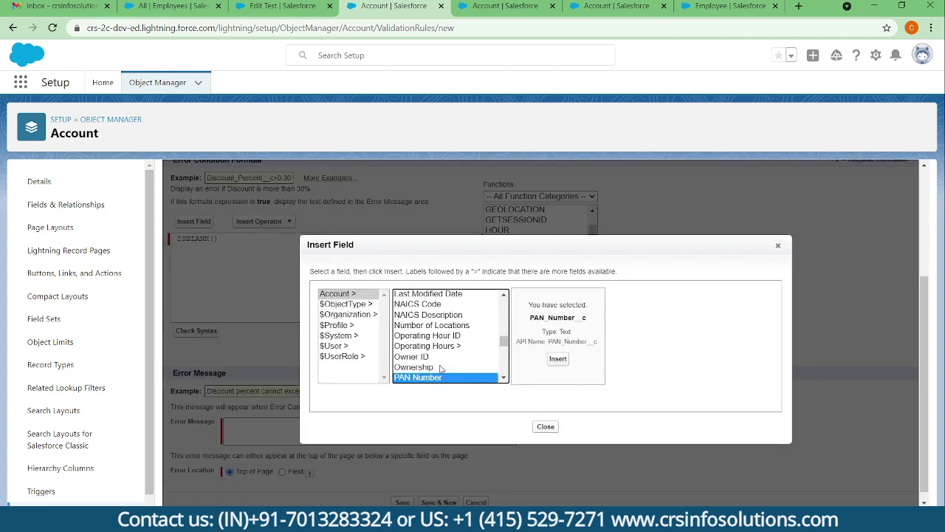
key(Down)
key(Down)
key(Down)
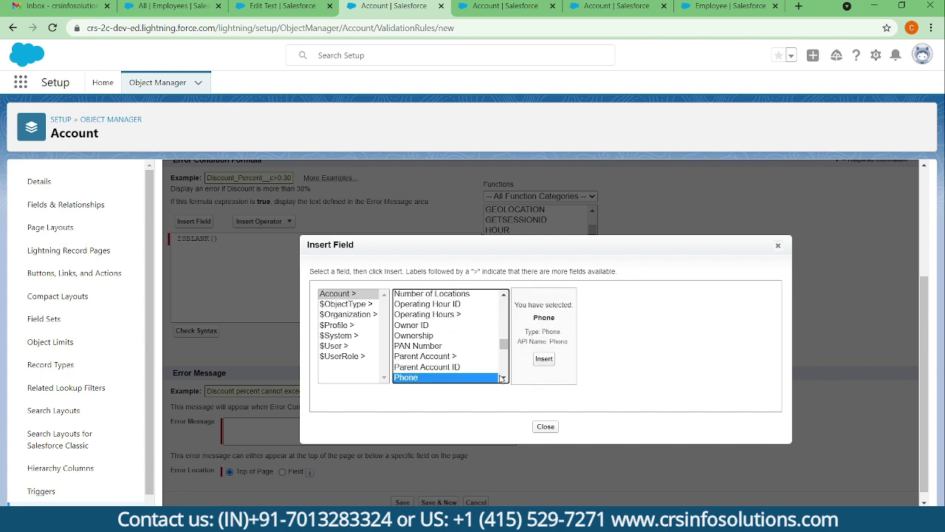
click(546, 363)
Start a new formula line after ISBLANK( Phone )
double_click(186, 240)
click(255, 240)
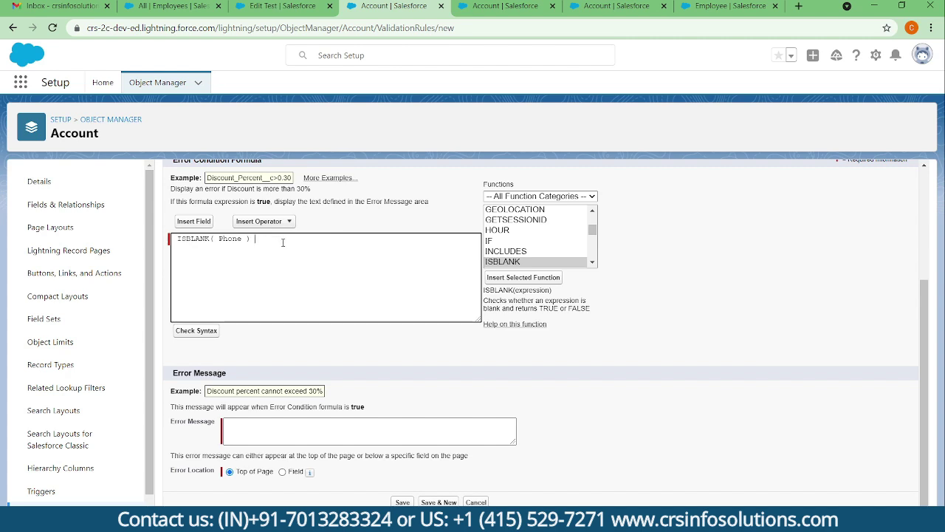
key(Return)
Insert the ISNULL function on line two, giving ISNULL(expression) below ISBLANK( Phone )
click(516, 222)
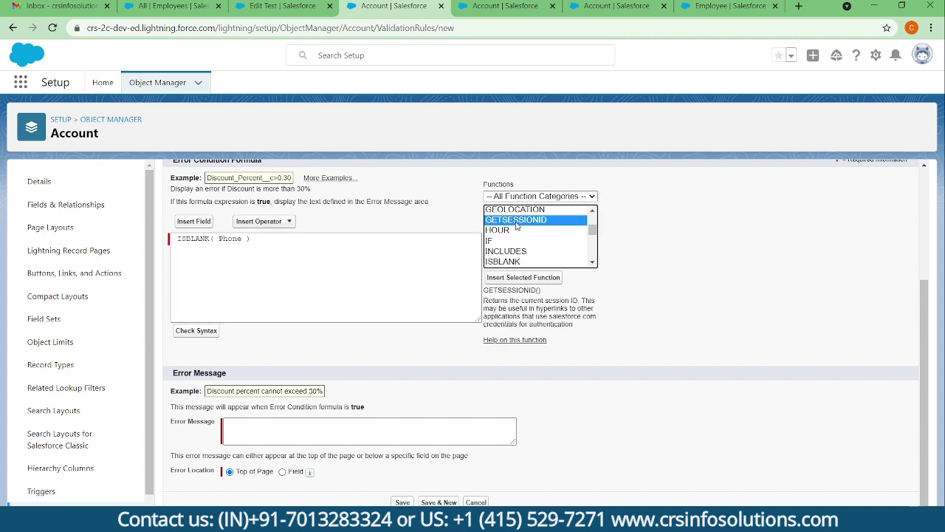
key(Down)
key(Down)
key(Down)
key(Down)
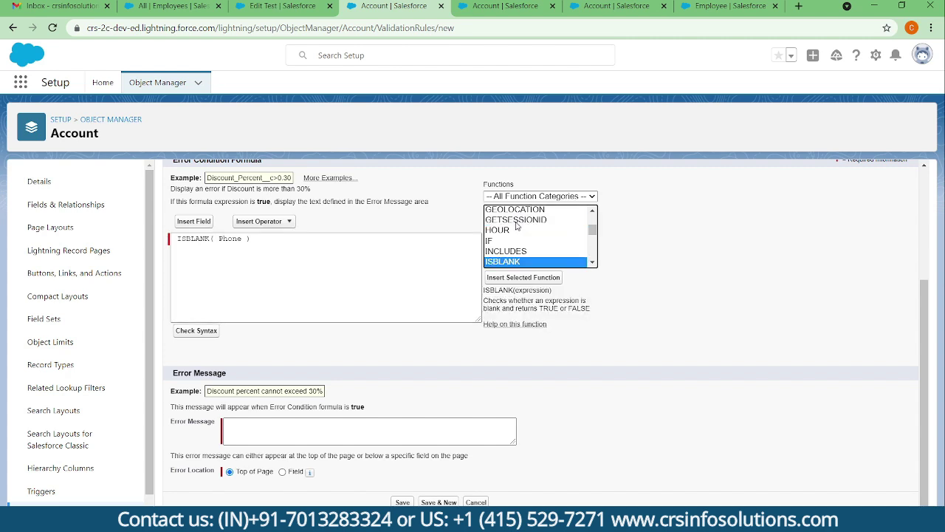
key(Down)
key(Down)
key(Down)
key(Down)
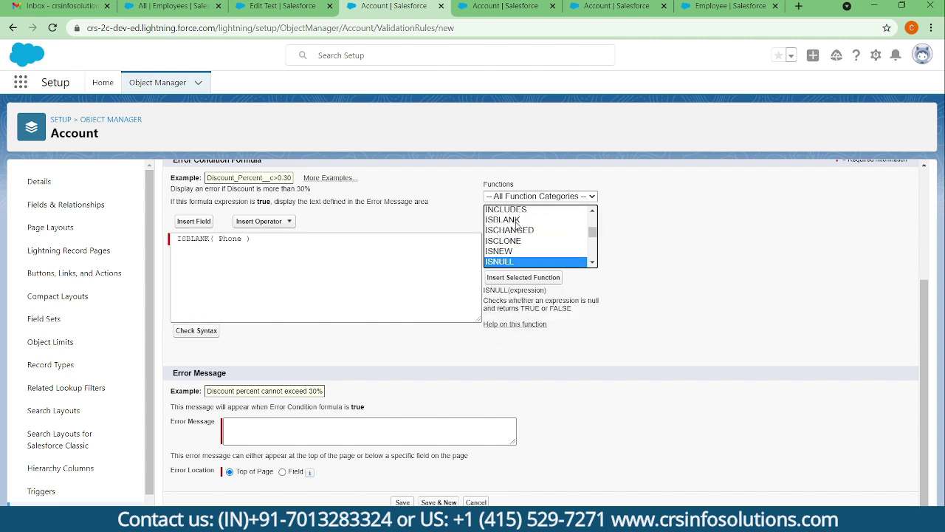
click(499, 279)
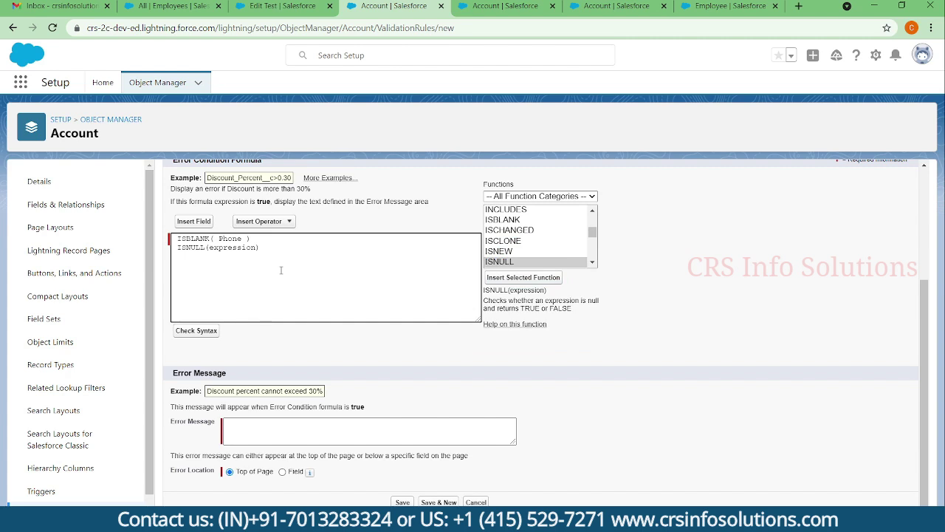
Delete the 'expression' placeholder to leave ISNULL(), then pick Account Name in Insert Field
double_click(191, 249)
click(193, 239)
double_click(192, 238)
double_click(190, 248)
double_click(232, 249)
key(BackSpace)
click(194, 221)
click(405, 306)
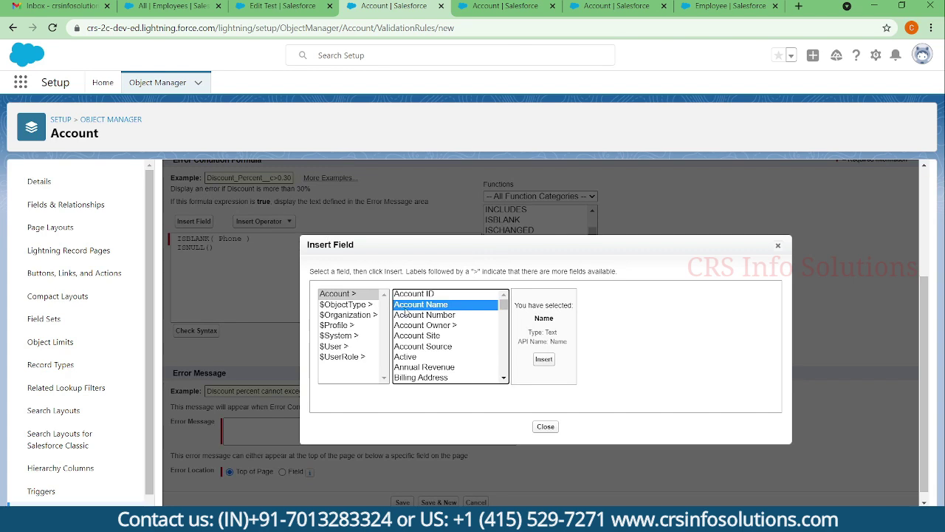
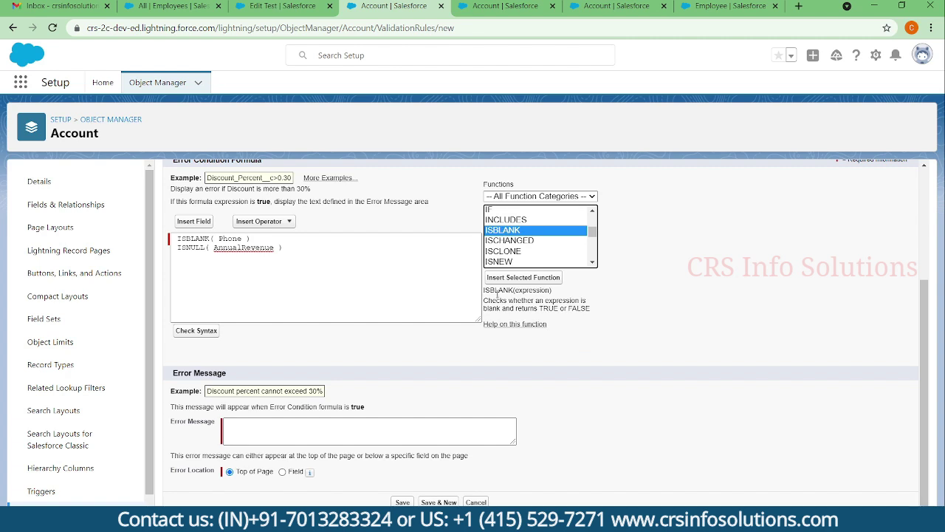
Try the test account's Rating values Warm, Cold and Hot, then reset it to --None--
double_click(246, 256)
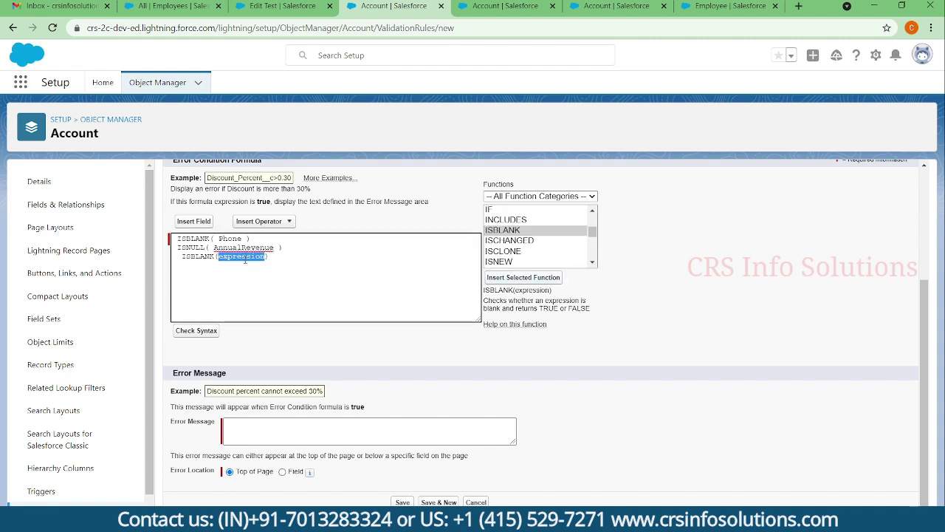
click(283, 6)
click(521, 140)
click(512, 207)
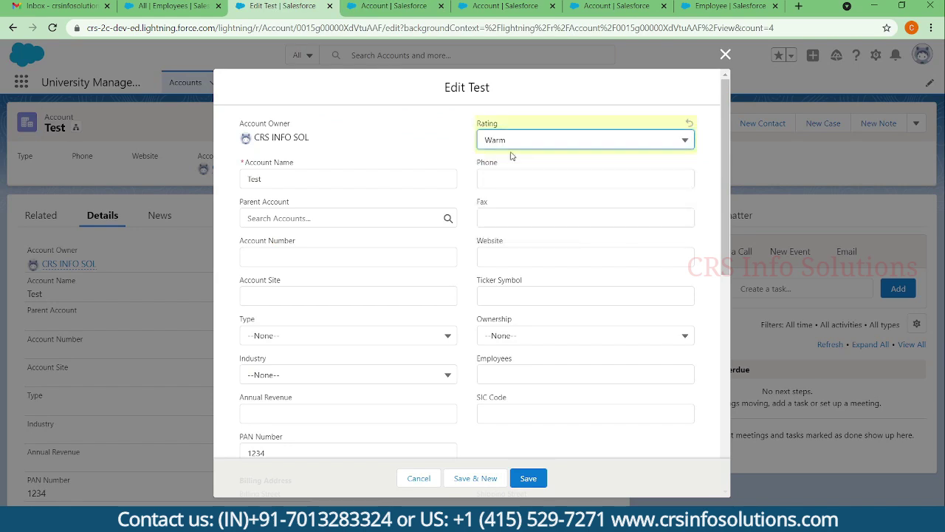
click(510, 141)
click(518, 232)
click(507, 145)
click(507, 185)
click(503, 142)
click(503, 163)
click(395, 7)
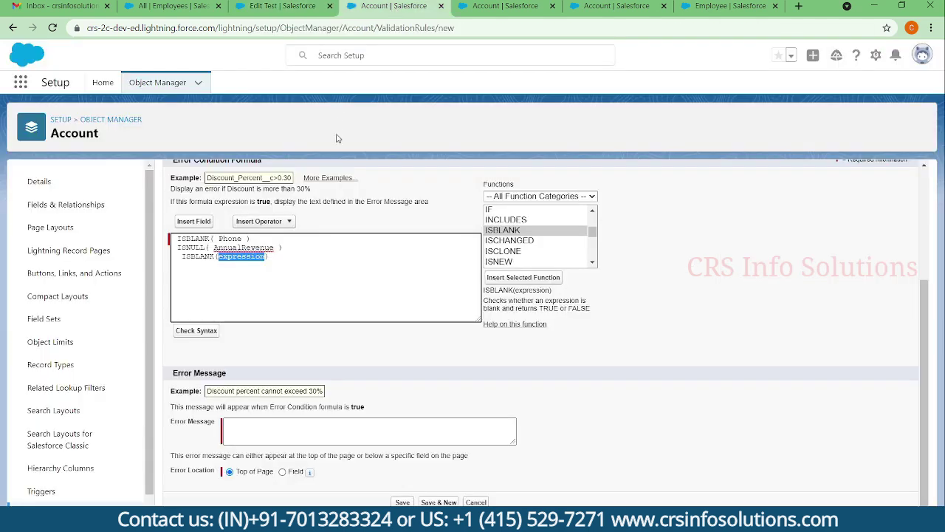
Put TEXT inside the new ISBLANK check and clear TEXT's value placeholder
click(503, 252)
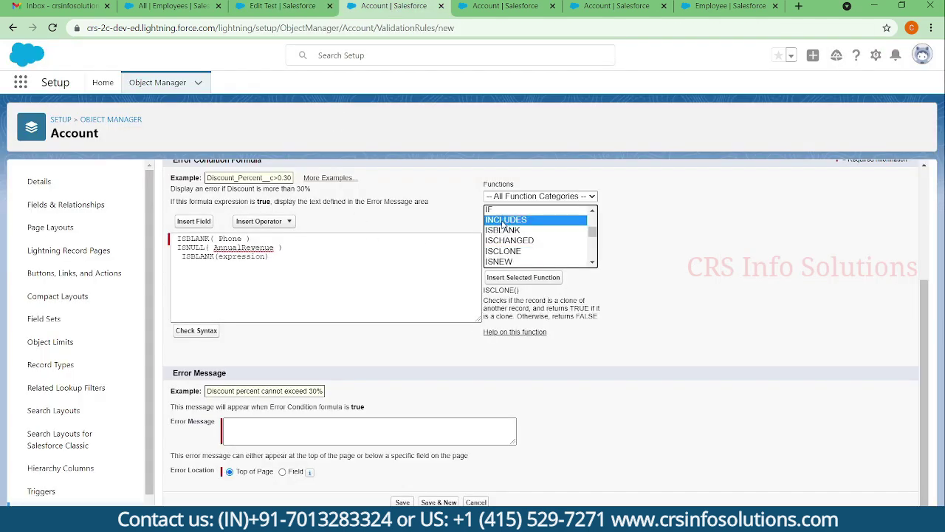
key(t)
click(505, 278)
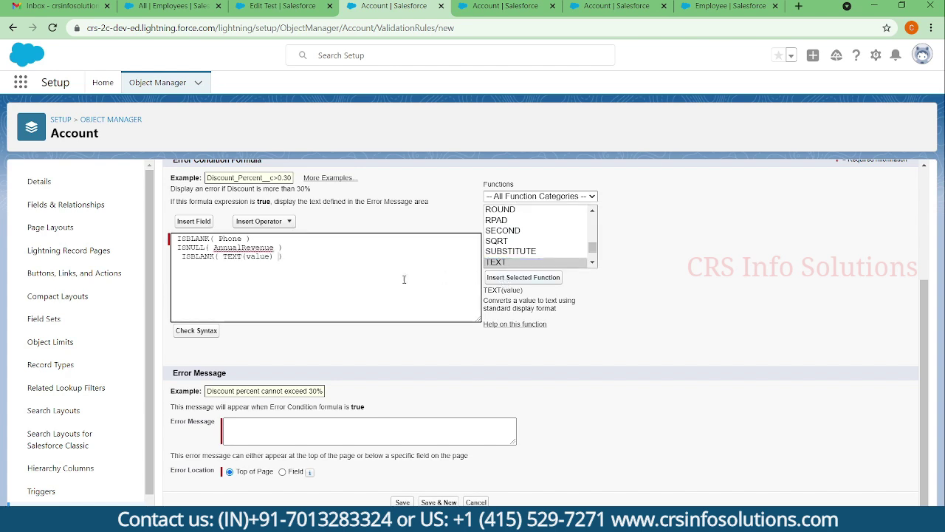
double_click(256, 256)
key(BackSpace)
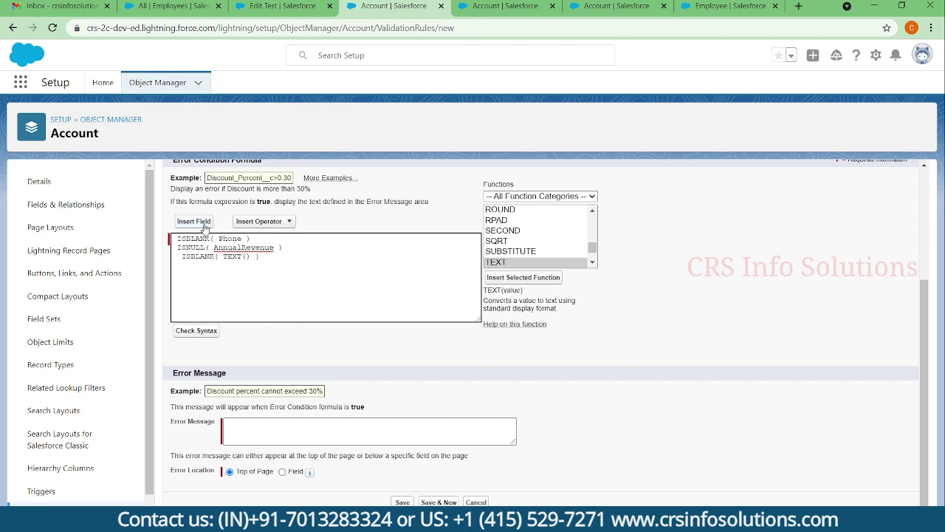
Insert the Rating field to form ISBLANK( TEXT( Rating ) ), aligned with the lines above
click(205, 225)
click(414, 316)
key(r)
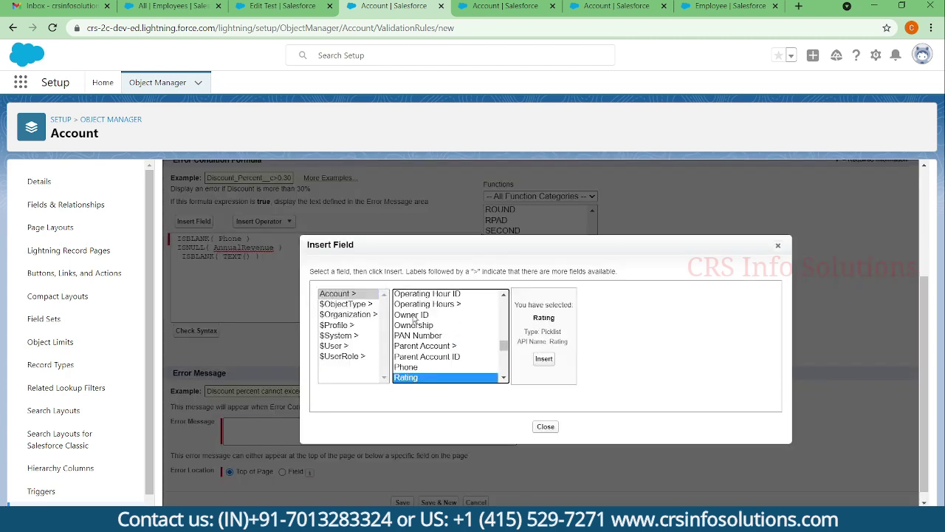
click(556, 359)
click(309, 269)
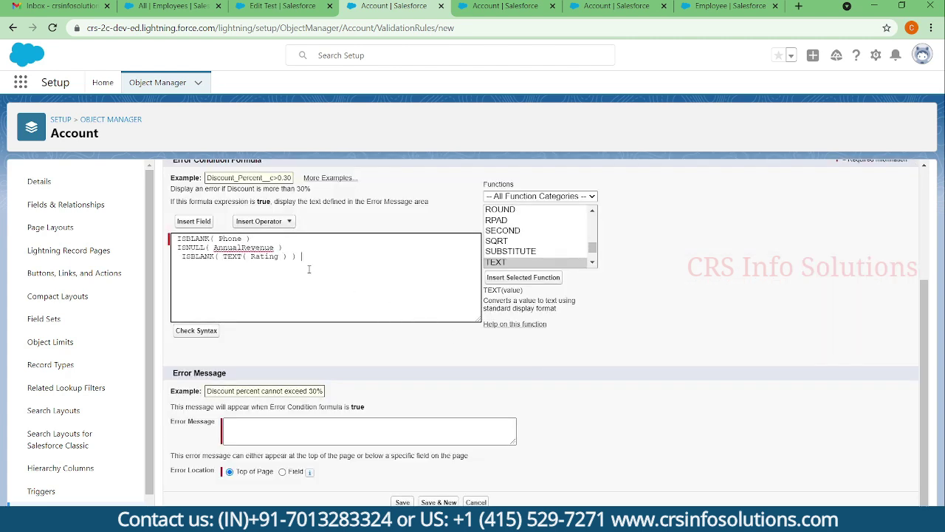
key(Home)
key(Delete)
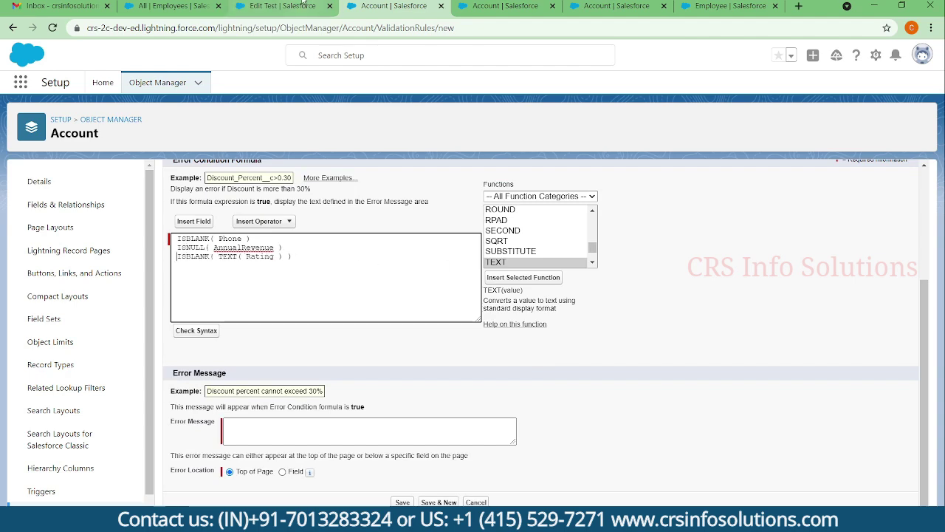
Clear the PAN Number value 1234 on the test account
click(477, 6)
click(283, 6)
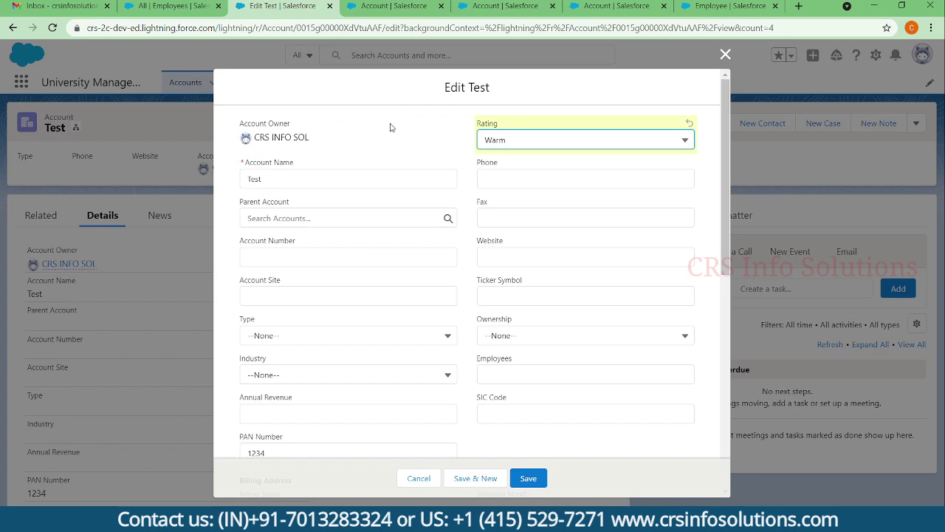
scroll(295, 268, down, 4)
double_click(295, 268)
key(BackSpace)
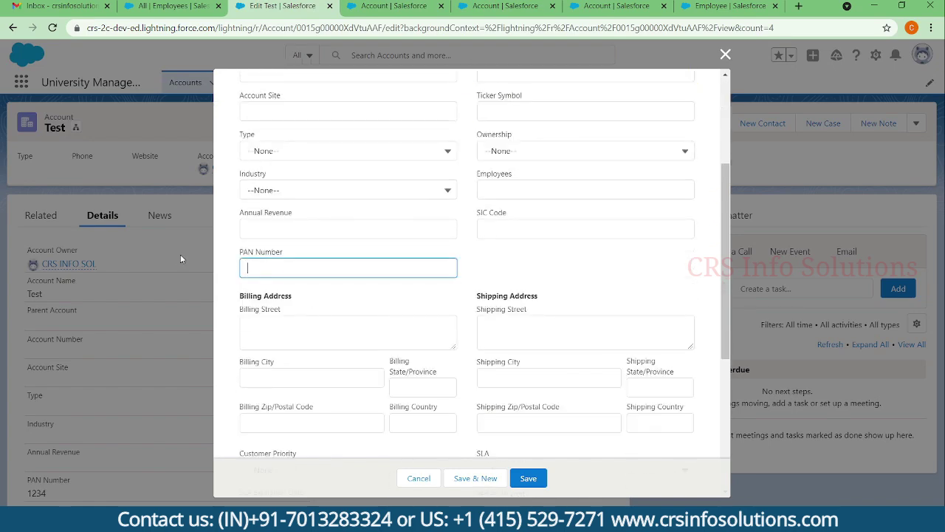
scroll(406, 266, up, 5)
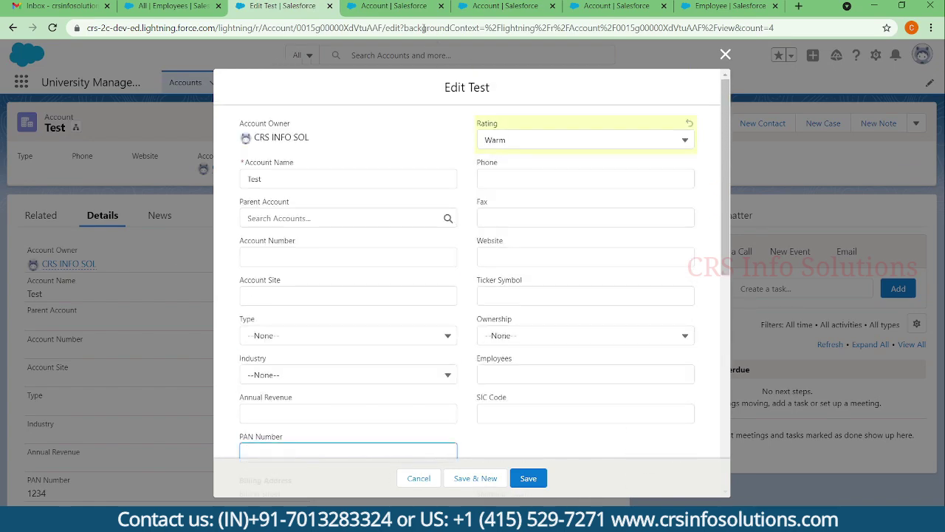
click(408, 8)
click(505, 6)
Insert the REGEX function on a new line below the Rating check
click(386, 7)
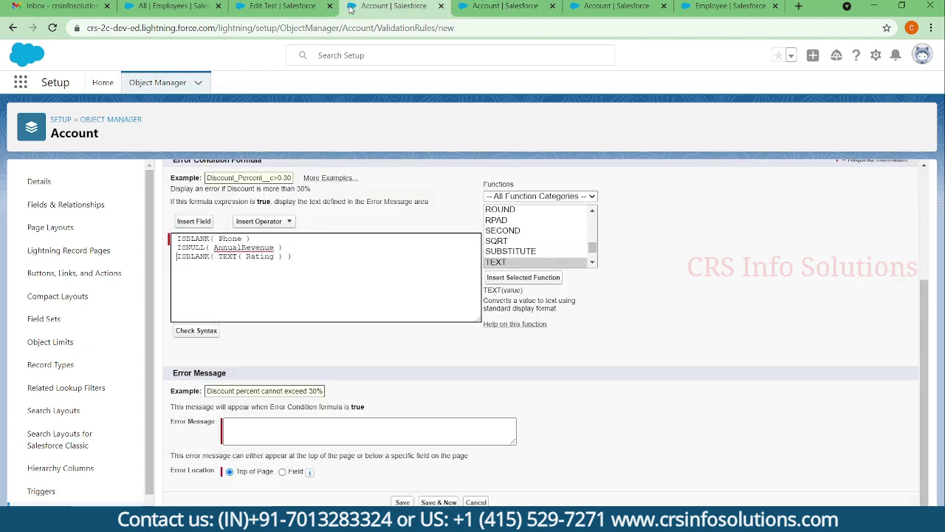
click(502, 230)
scroll(517, 235, down, 3)
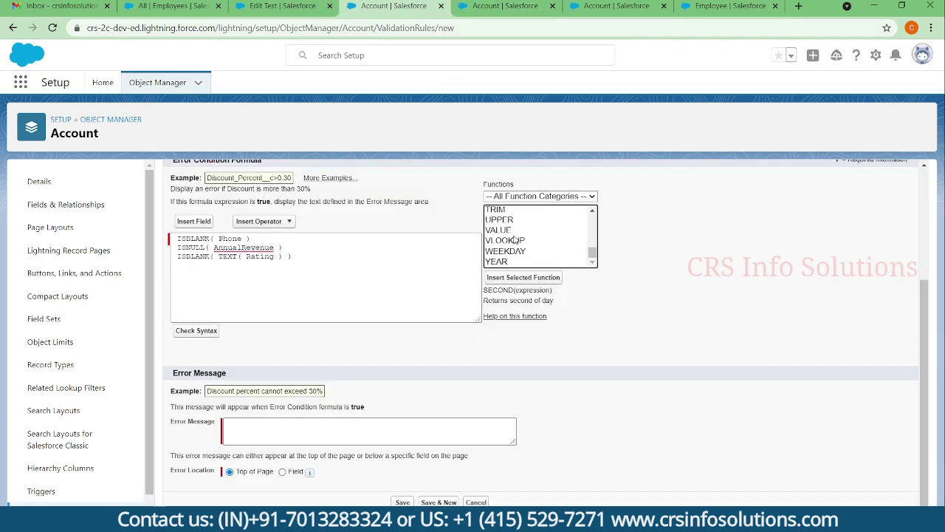
click(515, 241)
key(m)
key(c)
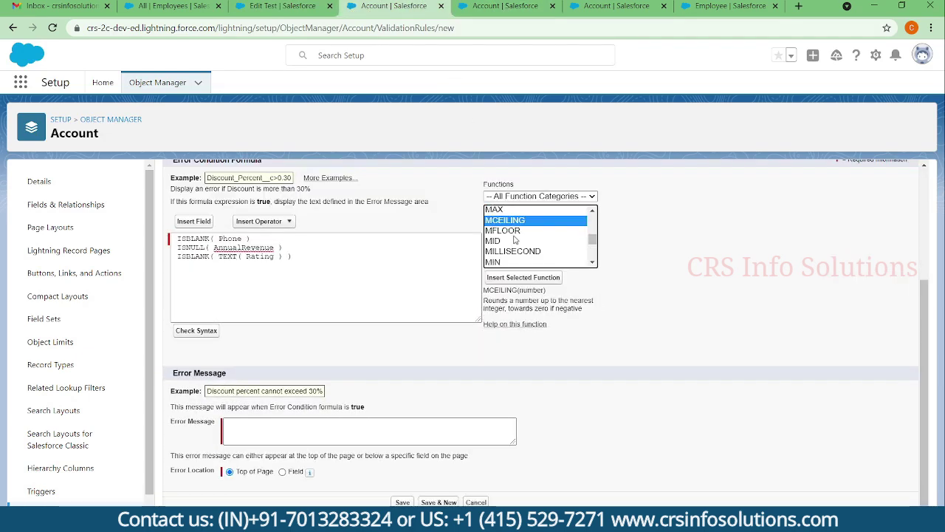
key(r)
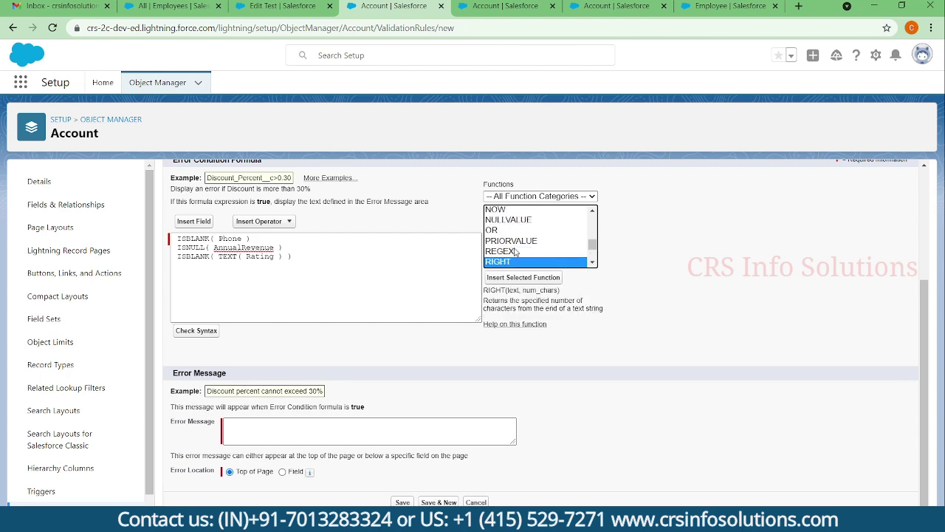
click(509, 252)
click(510, 278)
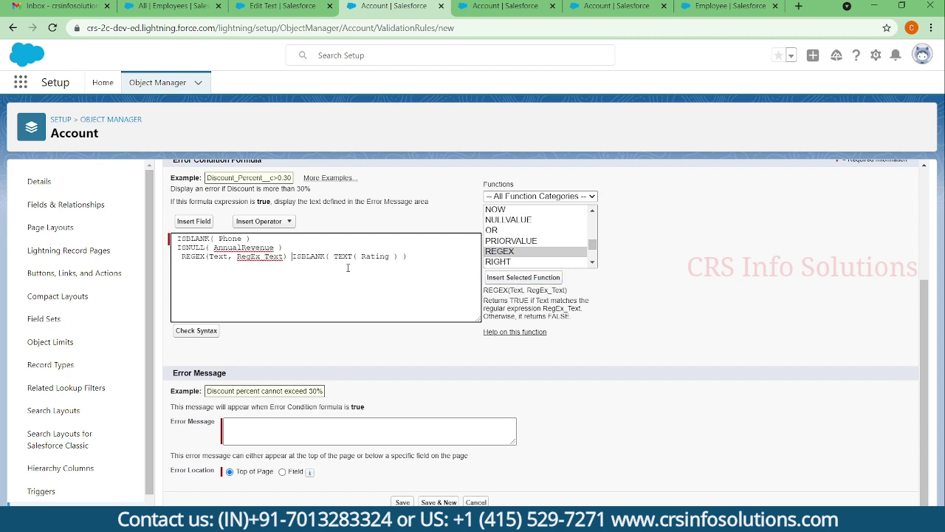
drag(292, 256, 171, 256)
key(BackSpace)
text(\)
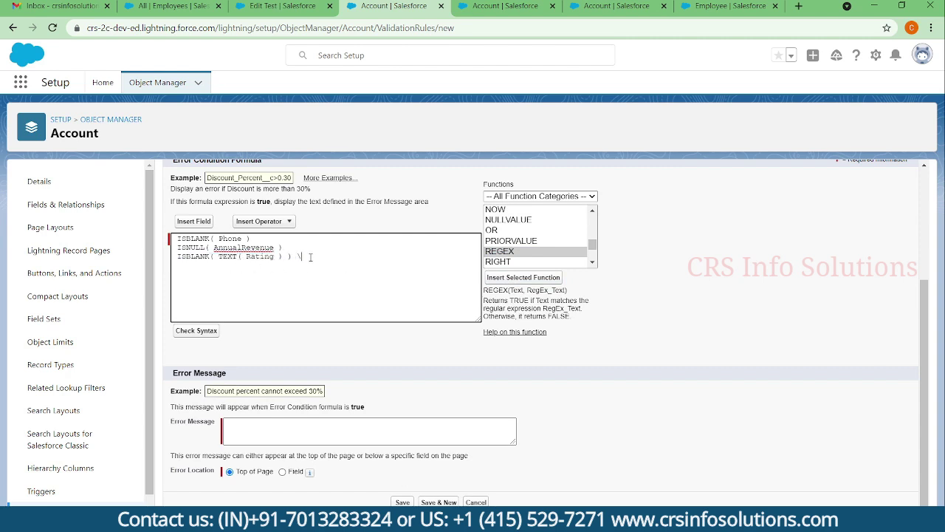
double_click(508, 252)
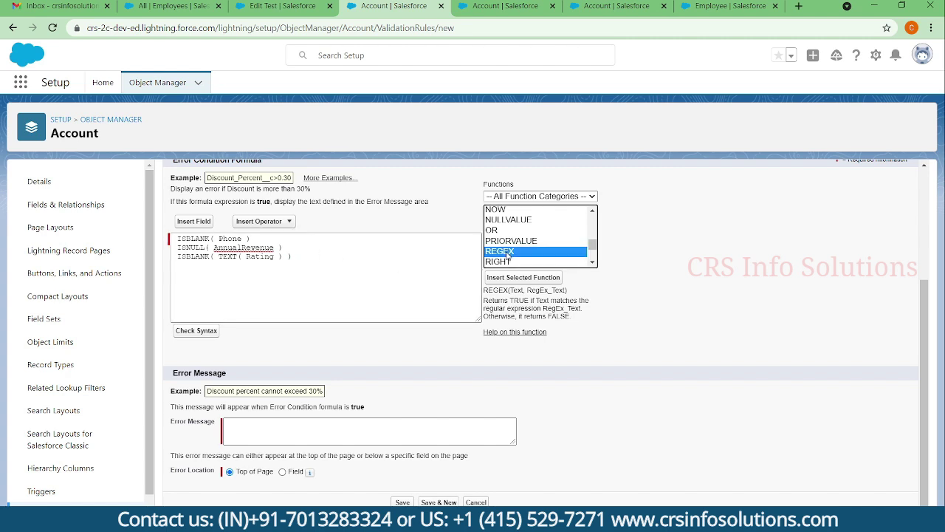
Replace the REGEX placeholders with the pasted Regex( PAN_Number__c, … ) check and confirm the field label
drag(209, 275, 281, 276)
double_click(216, 274)
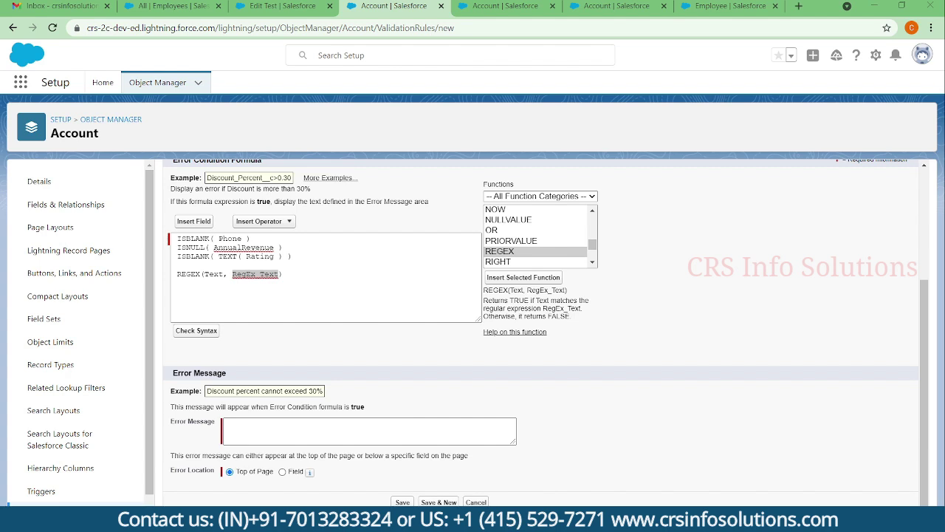
drag(315, 279, 175, 276)
text(Regex( PAN_Number__c , '[A-Z][A-Z][A-Z][A-Z][A-Z]{5}[0-9]{4}{1}[A-Z]') ))
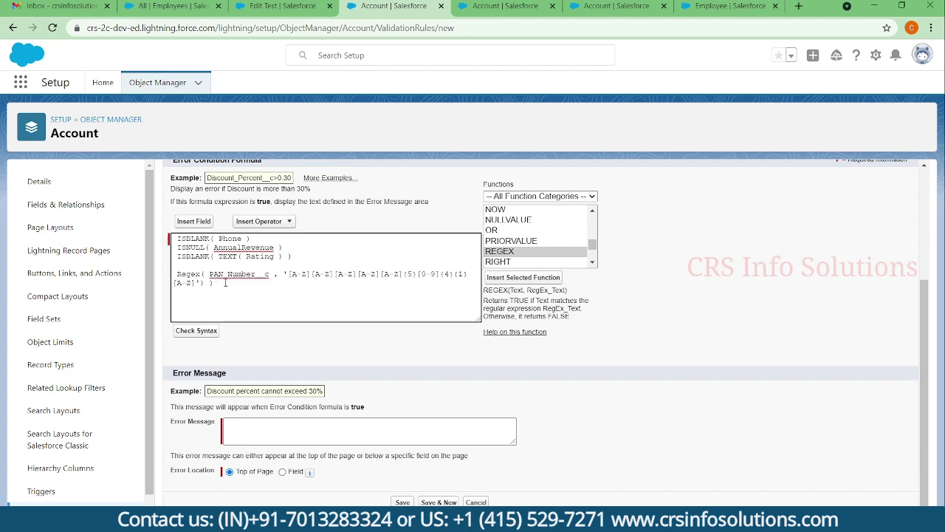
double_click(228, 277)
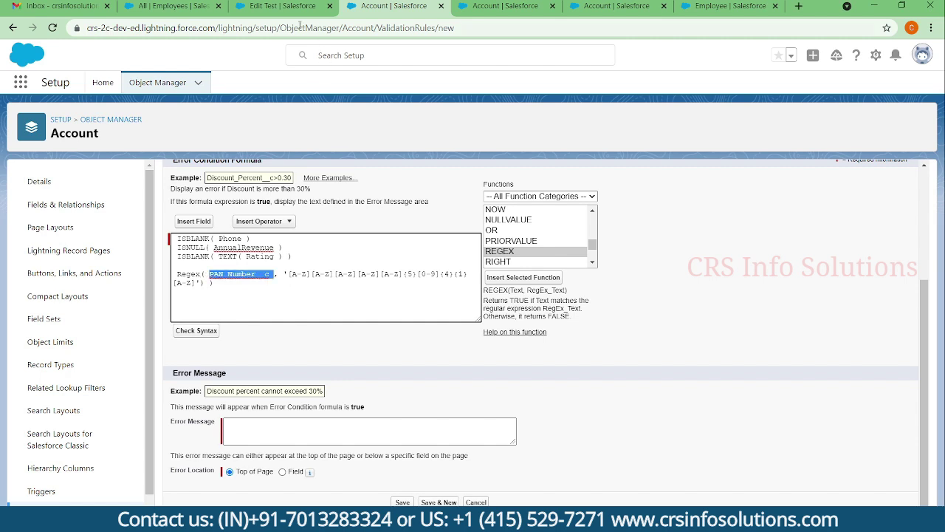
click(284, 6)
drag(238, 267, 288, 269)
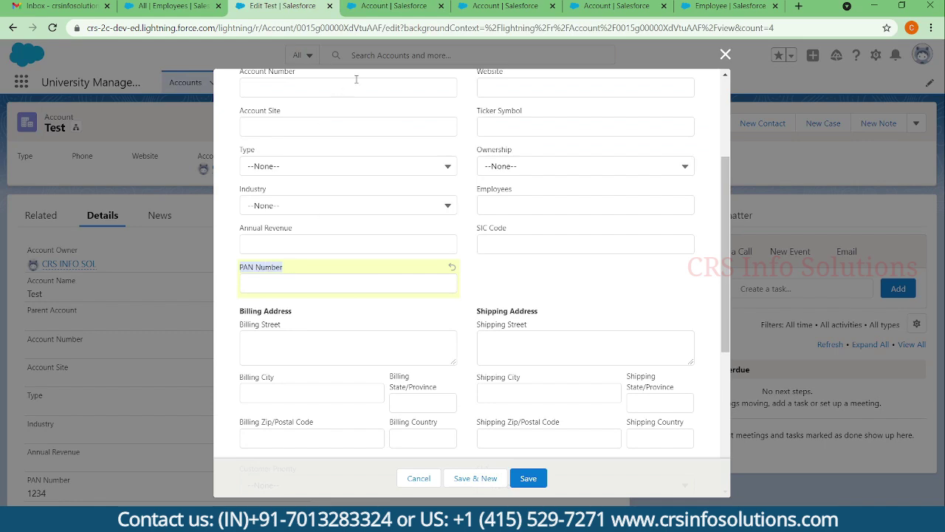
click(393, 5)
click(282, 278)
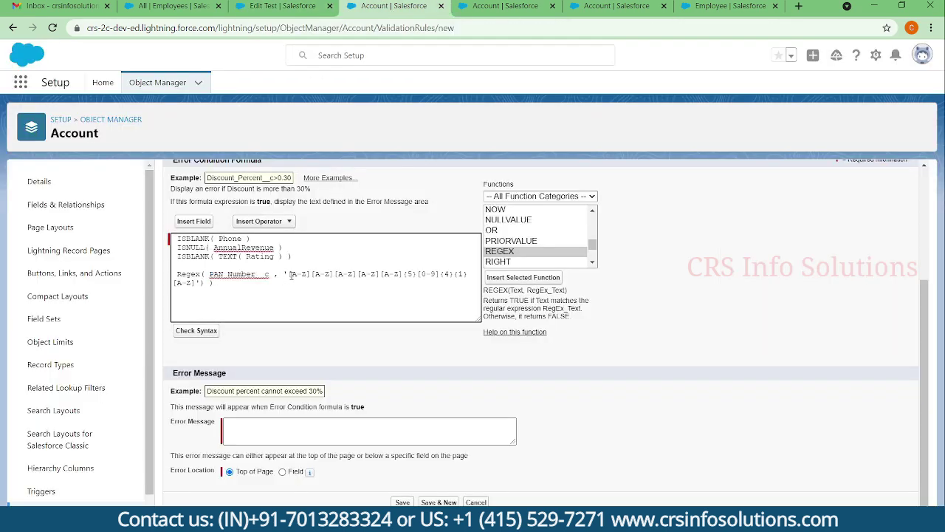
Change the {5} quantifier in the PAN pattern to a 0-9 range
drag(288, 275, 311, 275)
click(294, 274)
drag(314, 274, 400, 274)
drag(310, 274, 315, 274)
drag(403, 274, 419, 274)
click(407, 274)
double_click(410, 274)
text(0-)
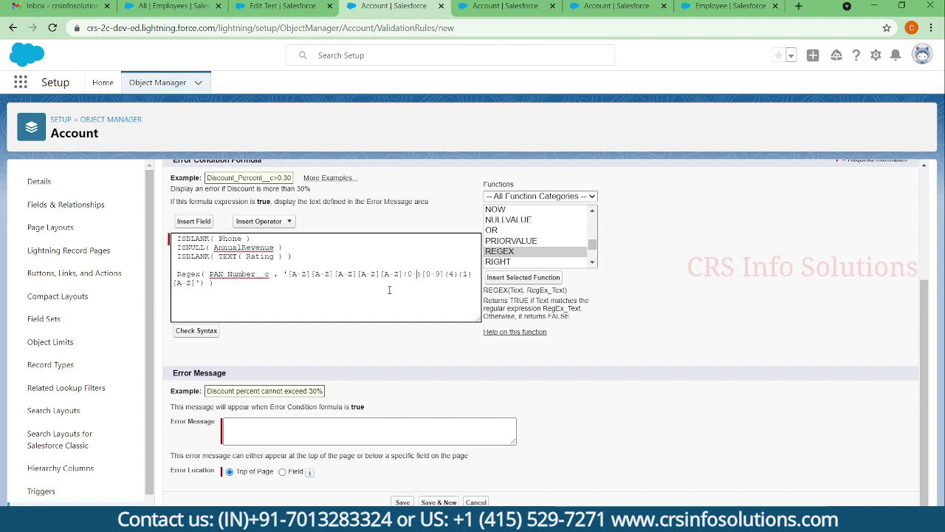
text(5)
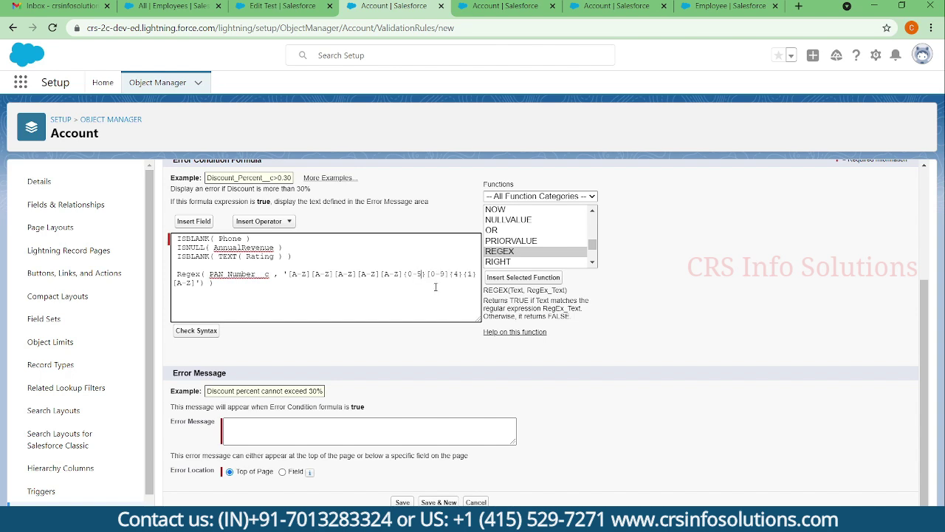
key(BackSpace)
text(9)
key(shift+Left)
key(shift+Left)
Replace the {0-9} and {4} parts of the pattern with [0-9] digit classes
drag(429, 274, 453, 274)
key(ctrl+z)
click(445, 276)
drag(427, 274, 403, 274)
text([0-9])
key(Delete)
drag(450, 274, 464, 274)
text([0-9])
Change the {1} quantifier to 0-9 and type NOT ahead of the Regex check
drag(186, 283, 215, 283)
text([0-9])
key(ctrl+z)
click(174, 283)
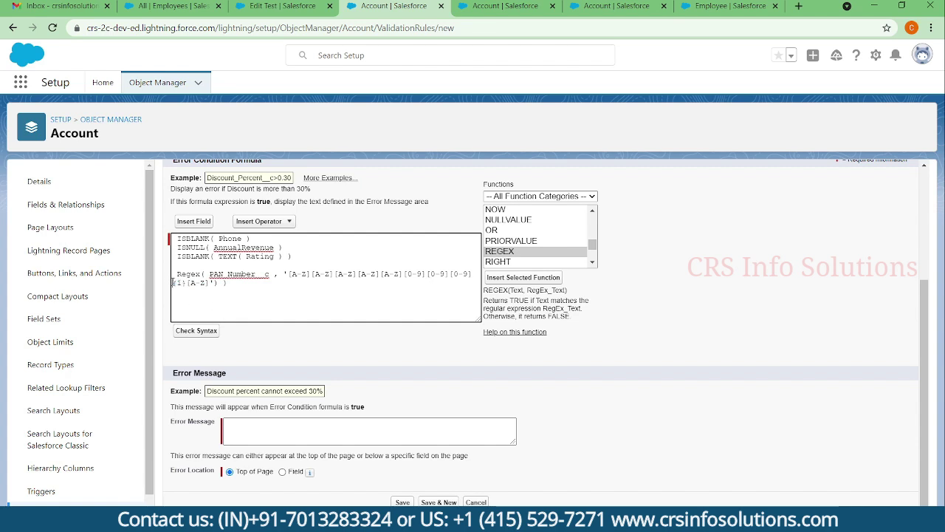
double_click(178, 283)
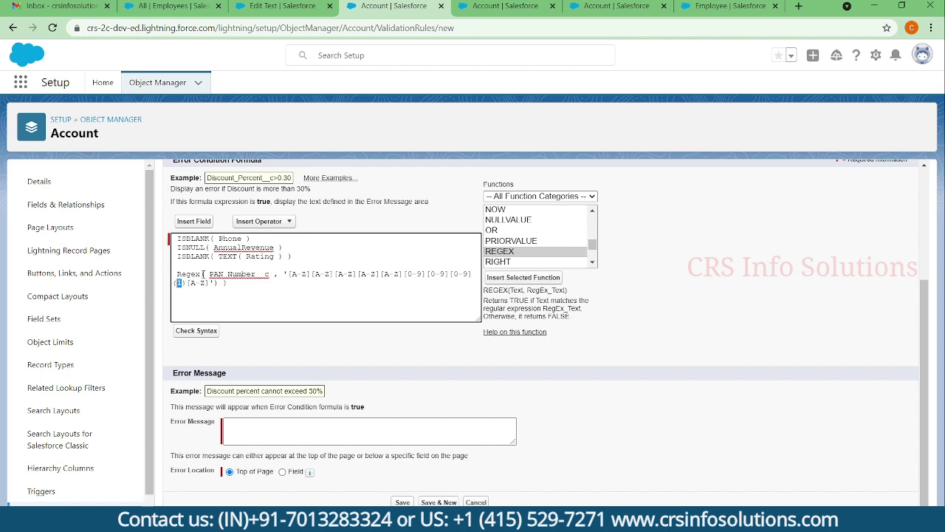
text(0-9)
text(NOT)
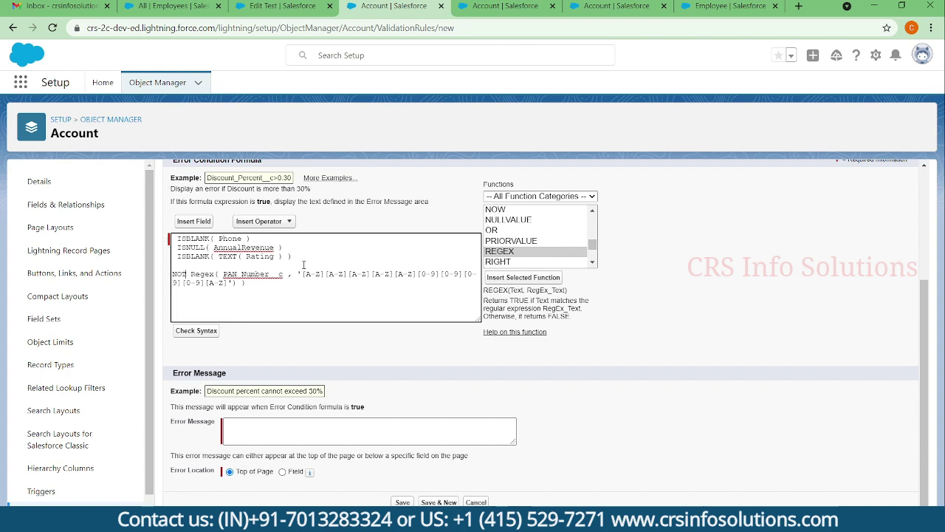
Replace the stray NOT with a NOT(logical) template above the Regex check
key(BackSpace)
key(BackSpace)
key(BackSpace)
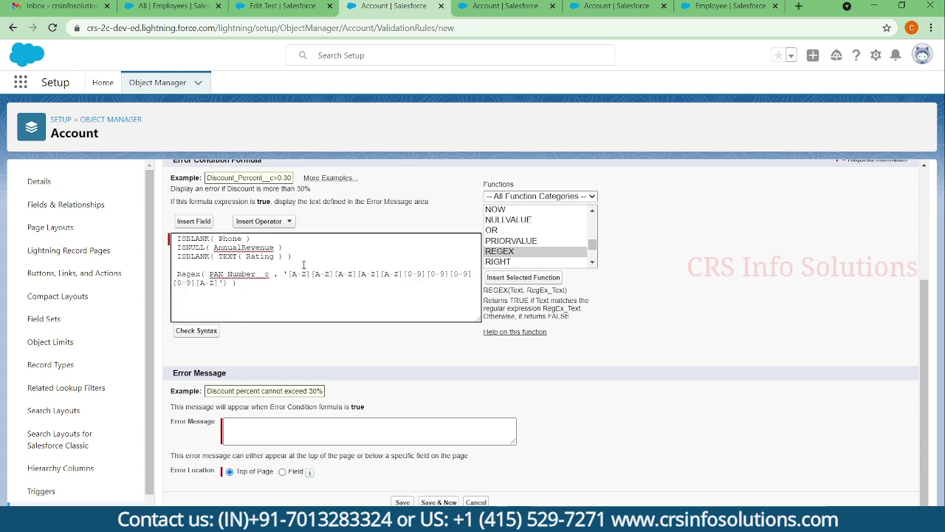
key(Return)
key(Return)
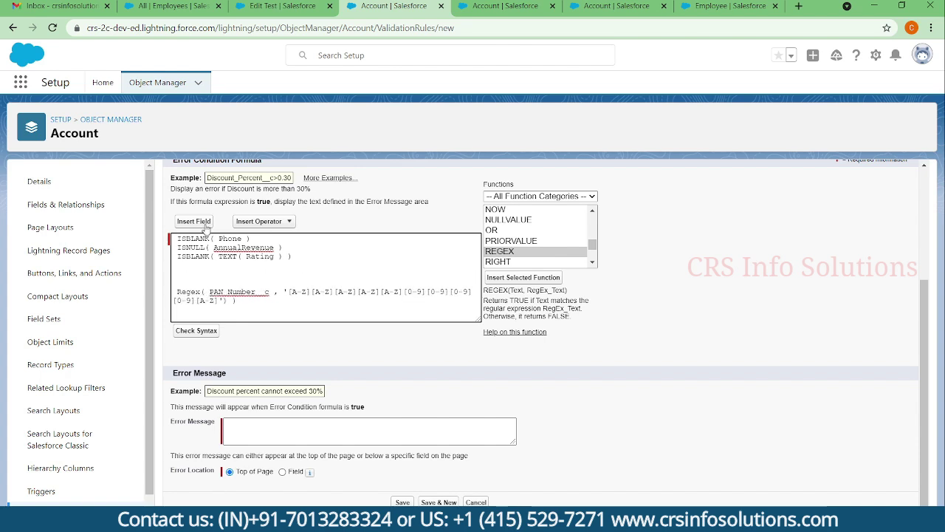
click(511, 229)
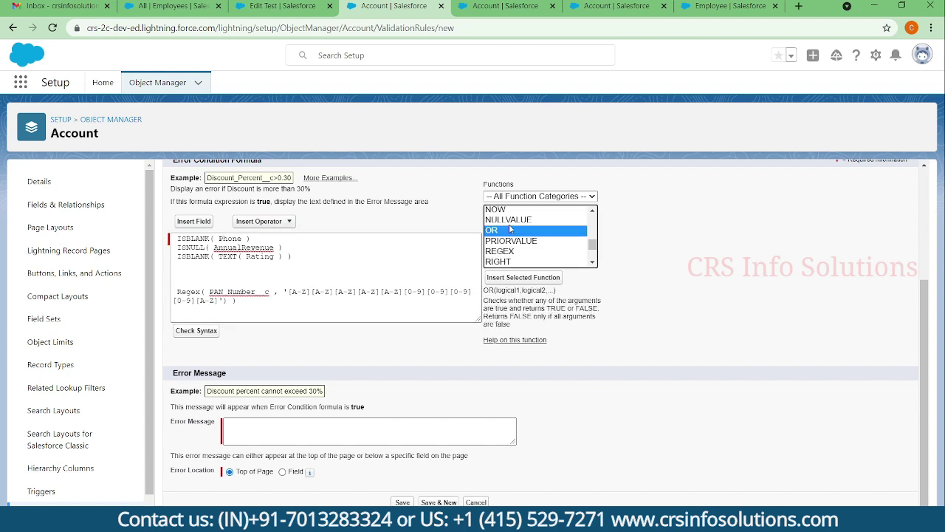
key(Up)
key(Up)
key(Up)
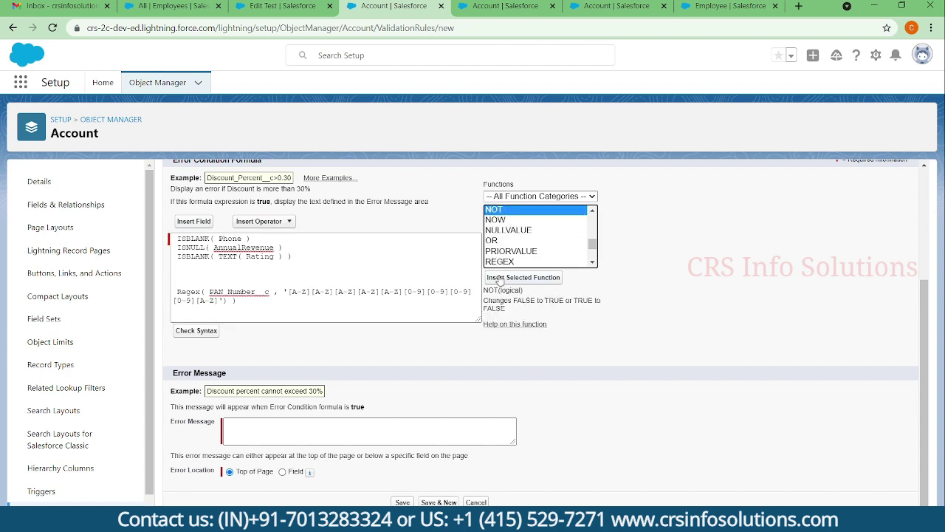
click(500, 279)
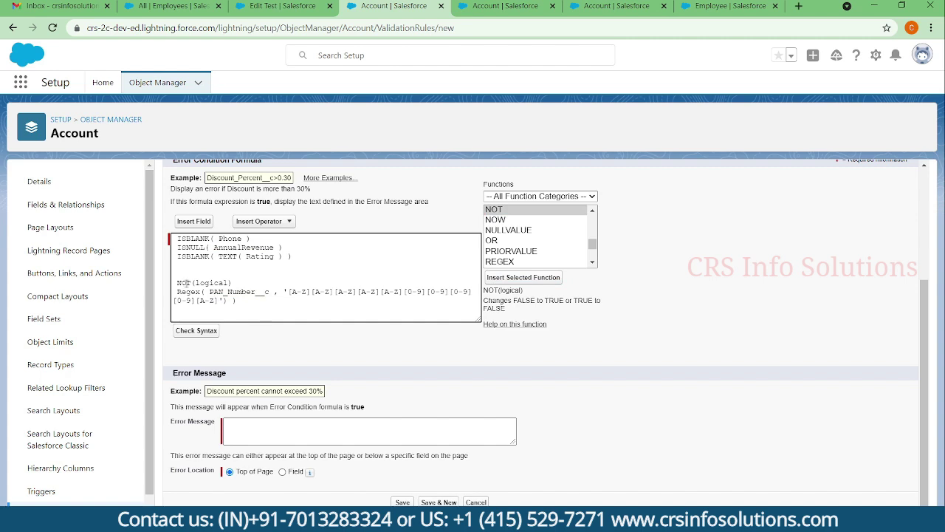
Move the Regex check into NOT in place of 'logical', removing the extra space
double_click(183, 283)
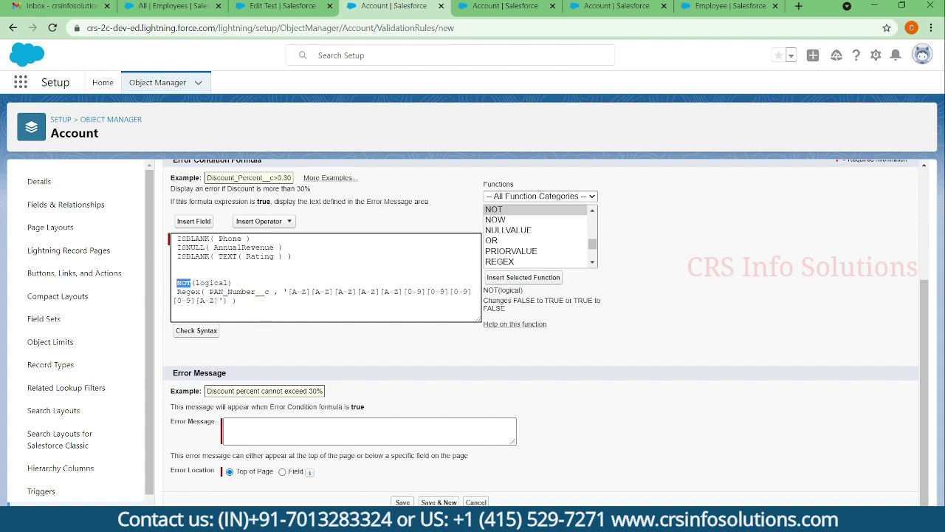
double_click(206, 282)
drag(243, 300, 174, 292)
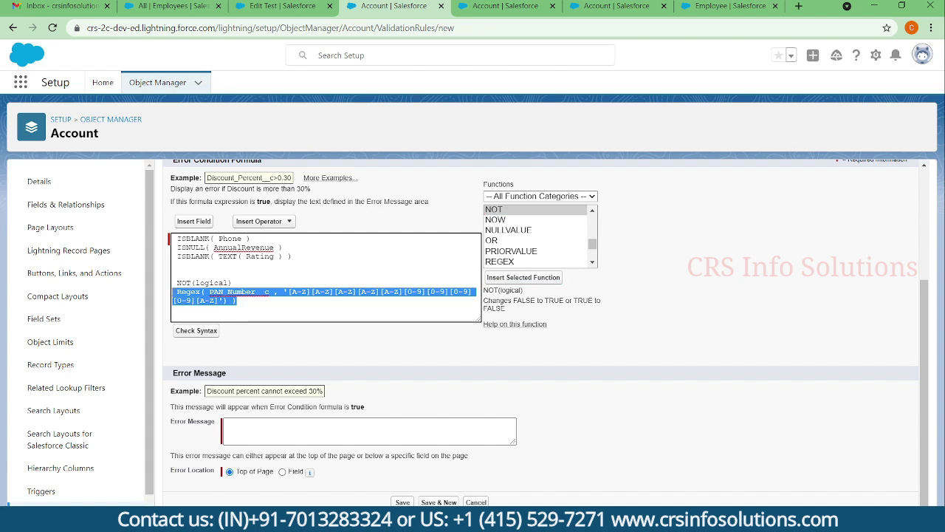
key(ctrl+x)
double_click(206, 282)
key(ctrl+v)
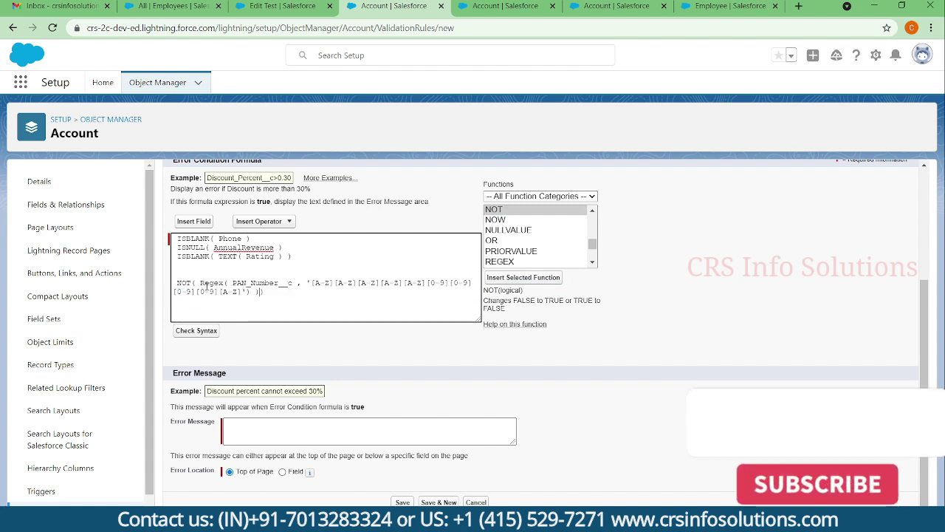
click(200, 283)
key(BackSpace)
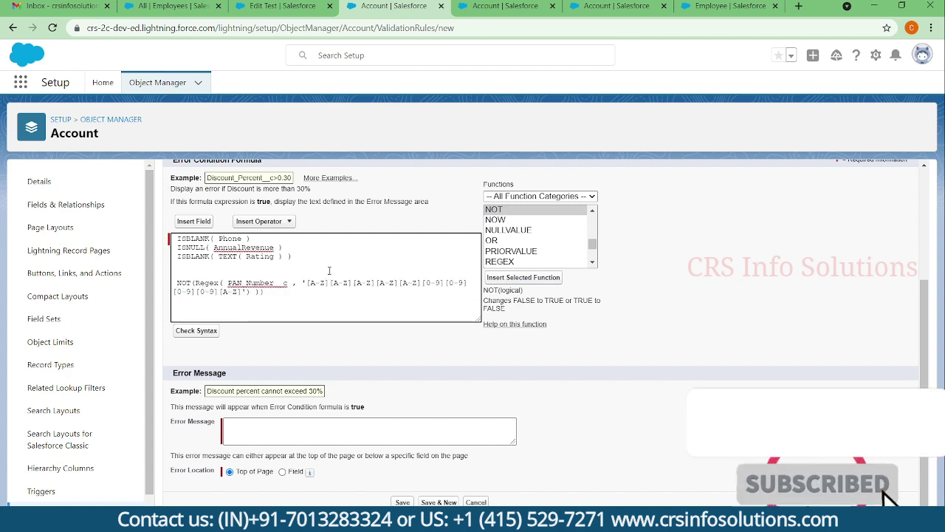
click(256, 292)
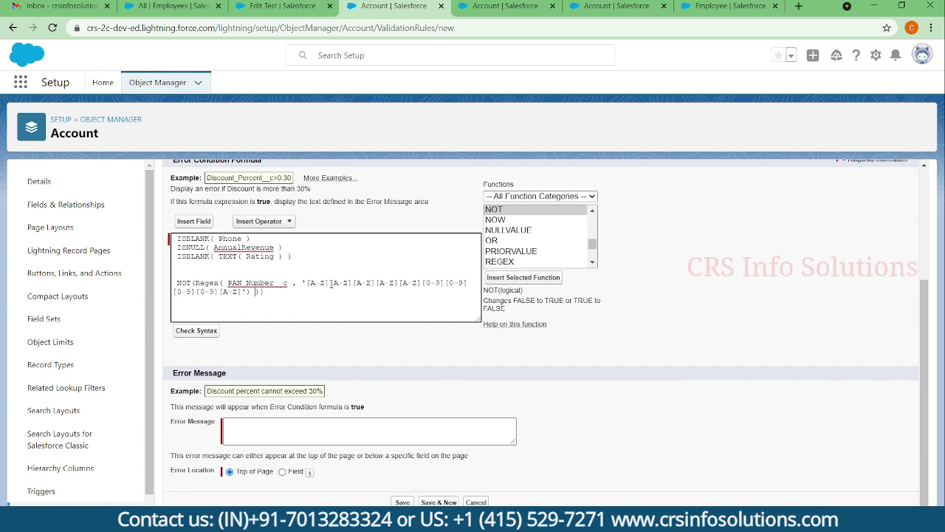
Review the Phone, AnnualRevenue, Rating and NOT Regex conditions in the formula
drag(191, 239, 249, 239)
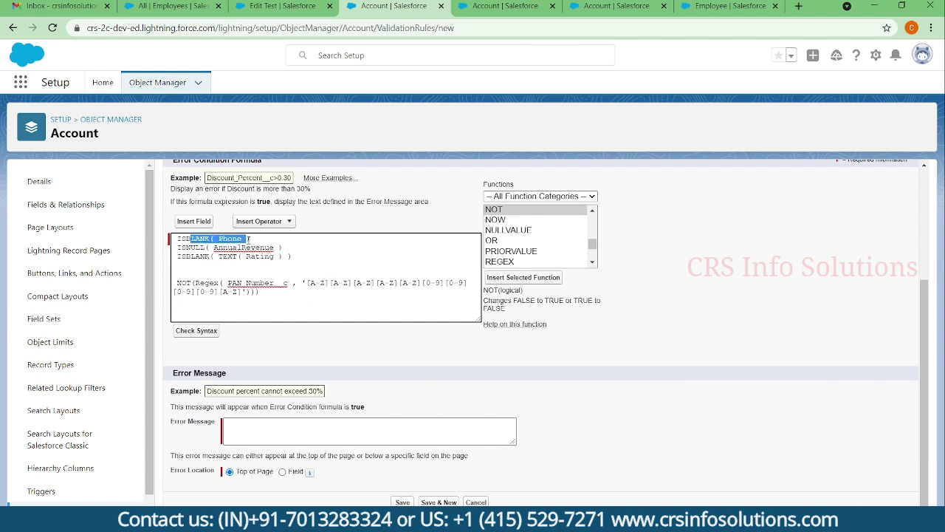
drag(190, 248, 286, 257)
drag(191, 283, 259, 292)
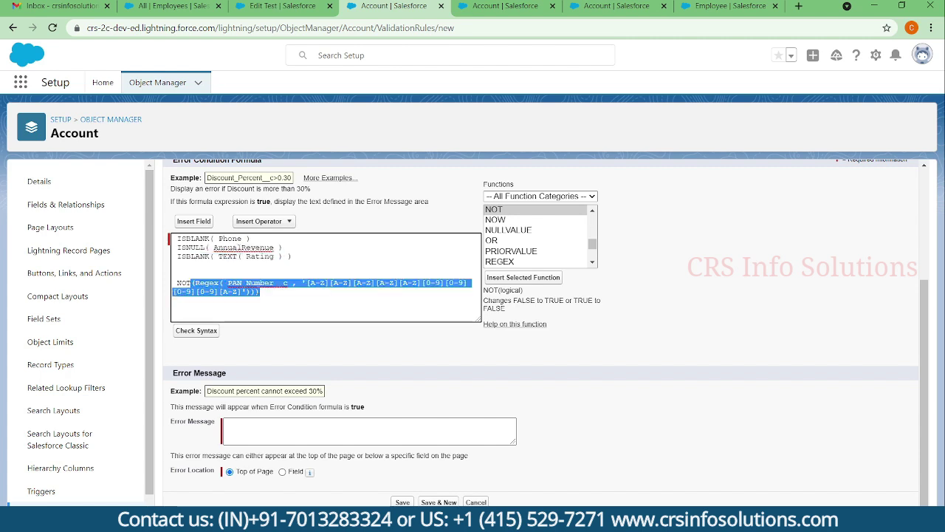
click(185, 270)
Move the blank lines to the top of the formula and study AND's logical1, logical2 syntax
key(BackSpace)
key(BackSpace)
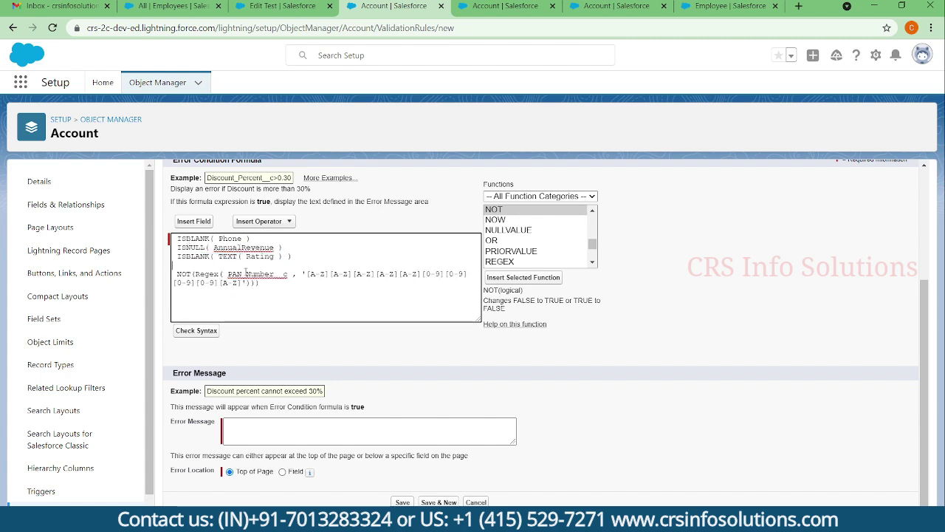
key(Return)
key(Return)
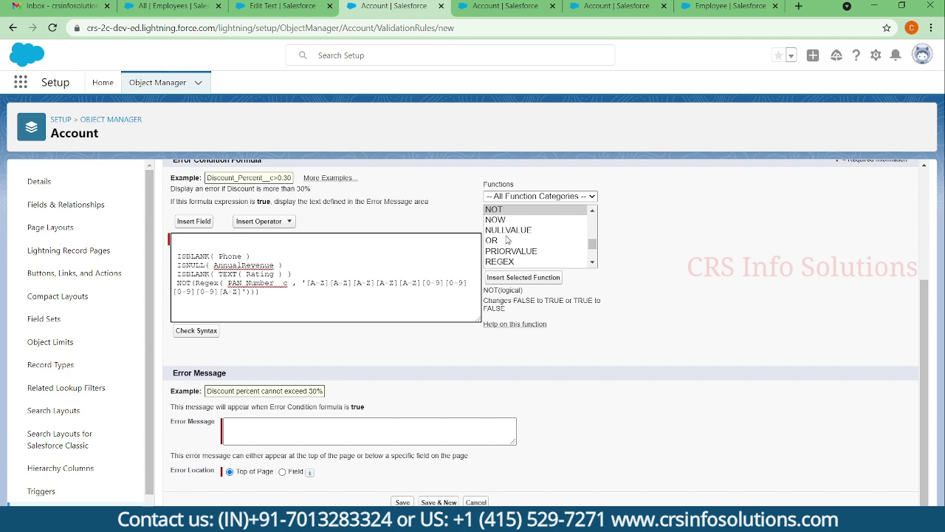
click(502, 232)
key(Home)
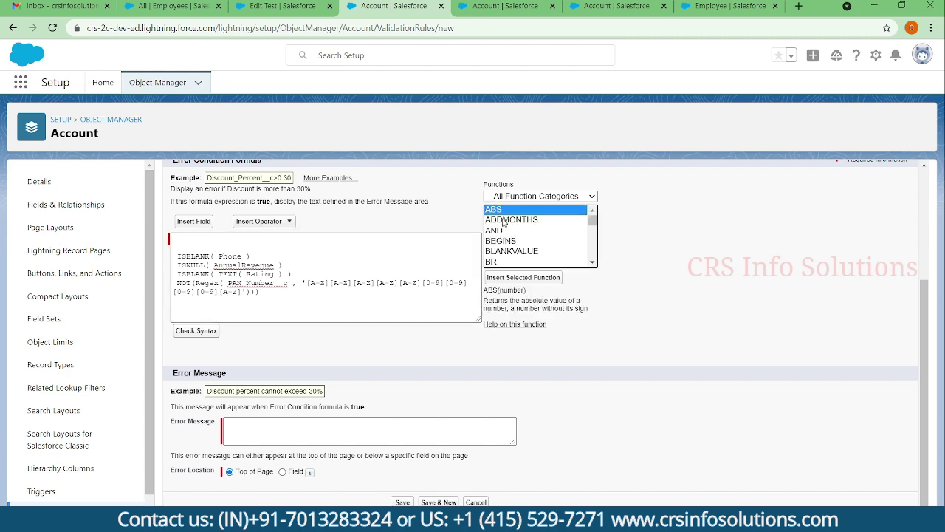
click(502, 231)
drag(485, 290, 559, 290)
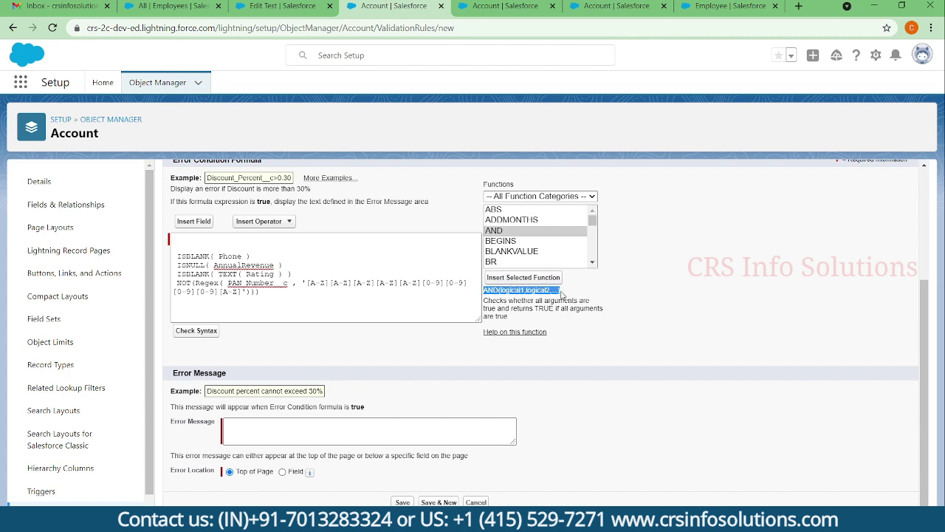
click(516, 299)
double_click(517, 290)
click(504, 291)
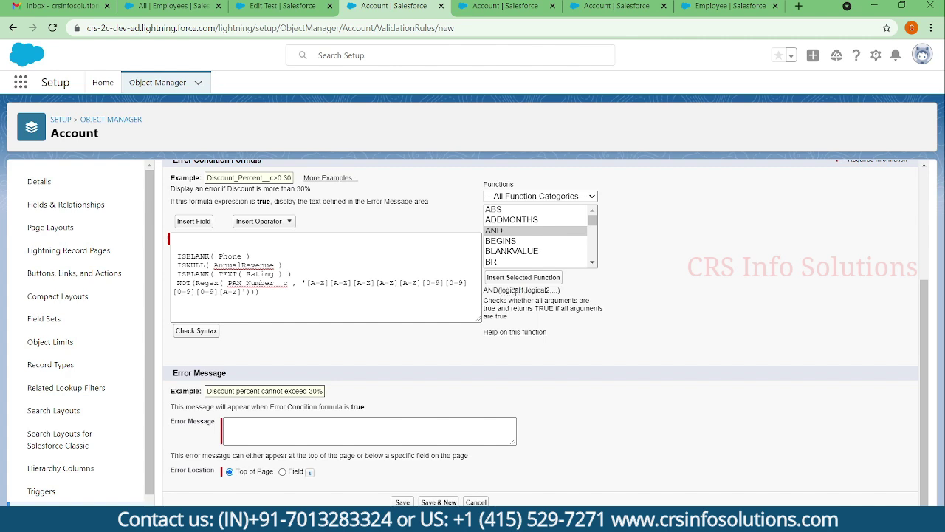
double_click(515, 291)
double_click(540, 291)
drag(501, 291, 554, 291)
click(517, 291)
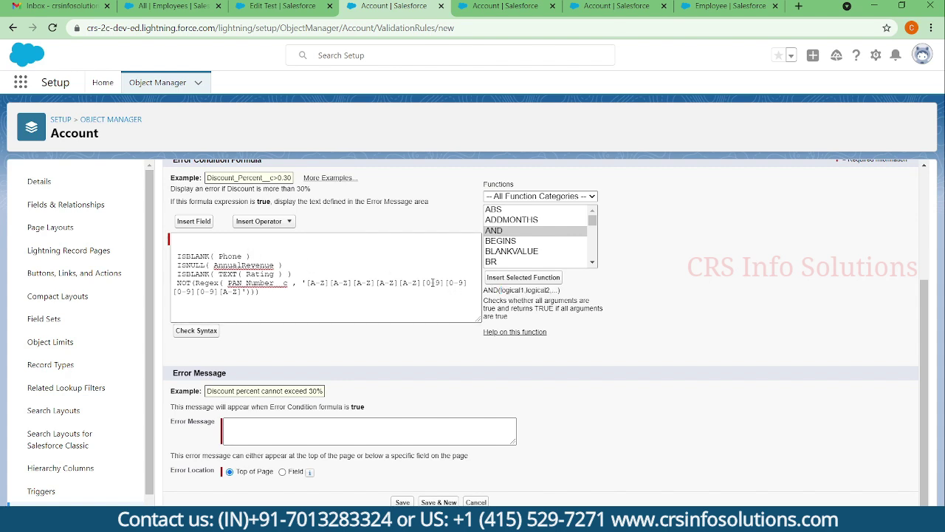
Insert the AND(logical1,logical2,...) template on the formula's first line
click(181, 239)
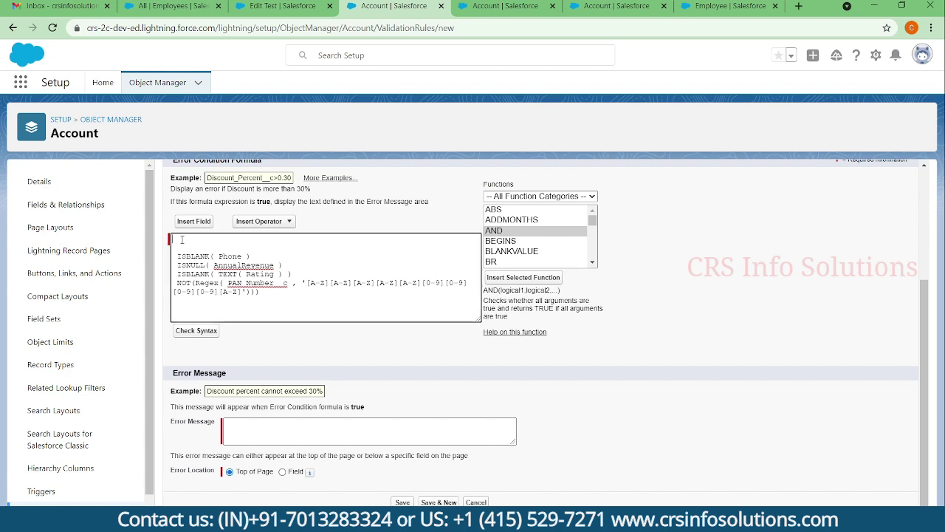
click(506, 232)
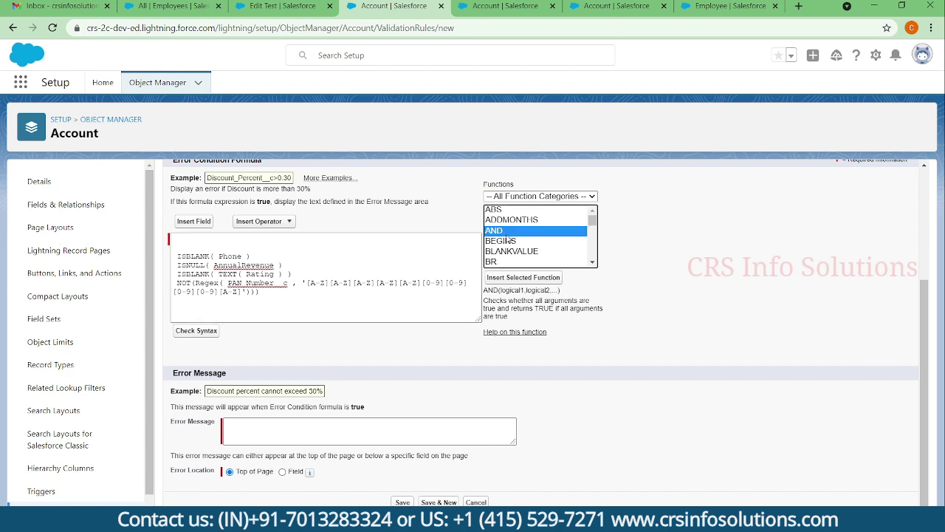
click(517, 277)
Move the Phone and AnnualRevenue checks into AND's logical1 and logical2 slots
click(268, 256)
key(shift+Home)
key(ctrl+c)
key(BackSpace)
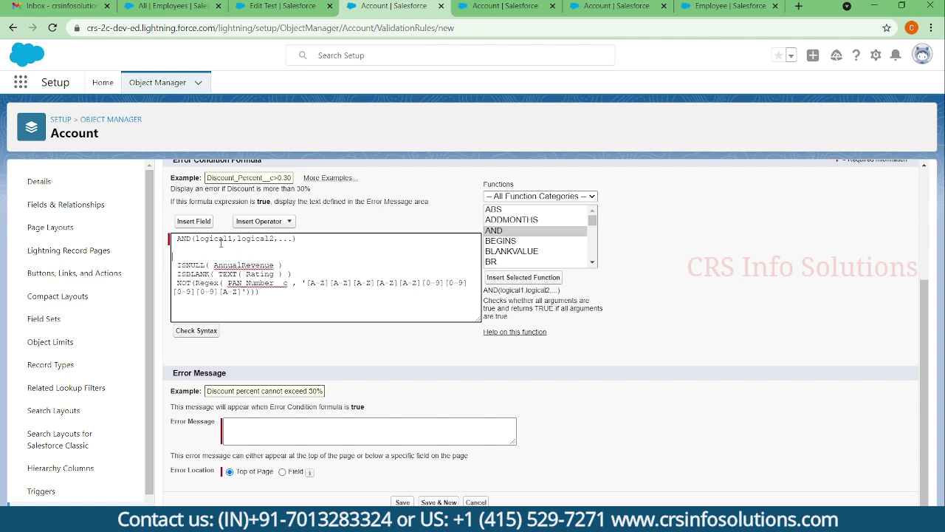
double_click(213, 239)
key(ctrl+v)
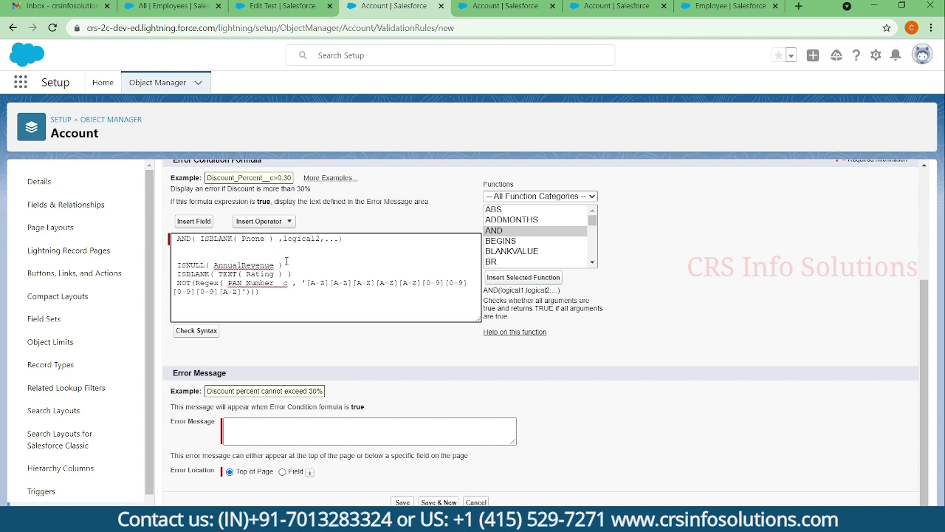
click(286, 264)
key(shift+Home)
key(ctrl+c)
key(BackSpace)
double_click(297, 240)
key(ctrl+v)
Put the Rating check in AND's ... slot, followed by a comma
key(shift+Home)
key(ctrl+c)
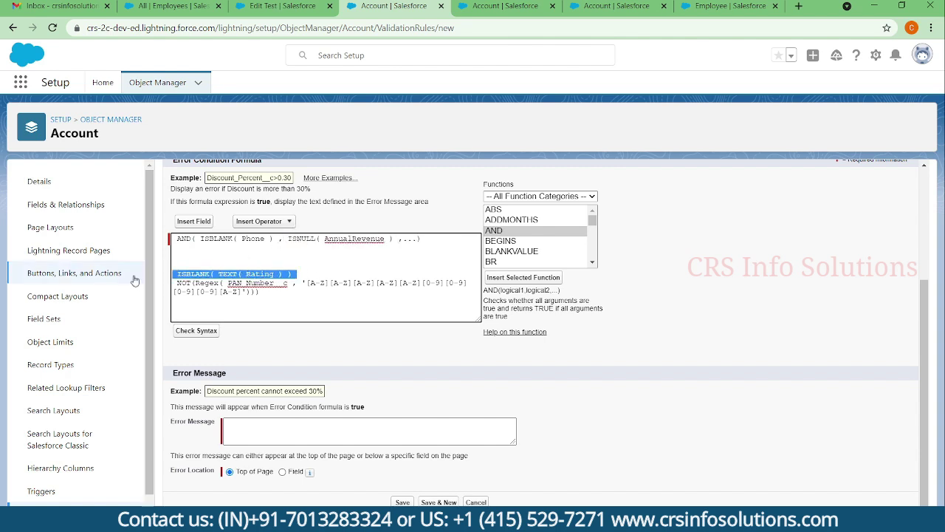
key(BackSpace)
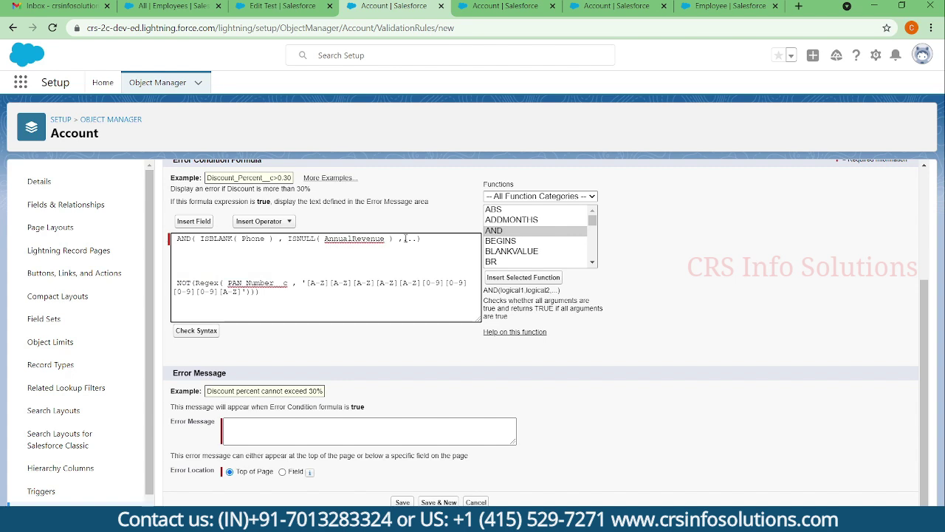
drag(403, 239, 419, 241)
key(ctrl+v)
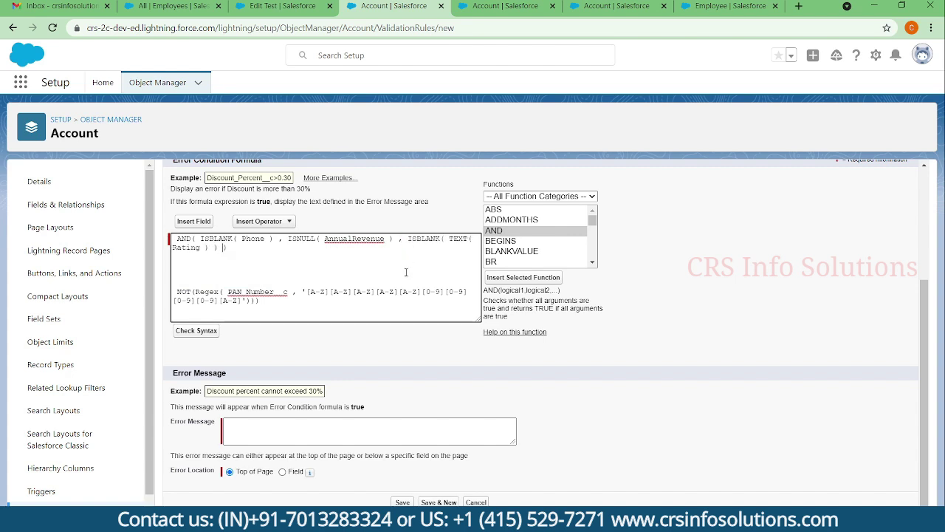
text(,)
Paste NOT(Regex(...)) after the Rating condition, delete the duplicate line, and check syntax
drag(276, 305, 170, 292)
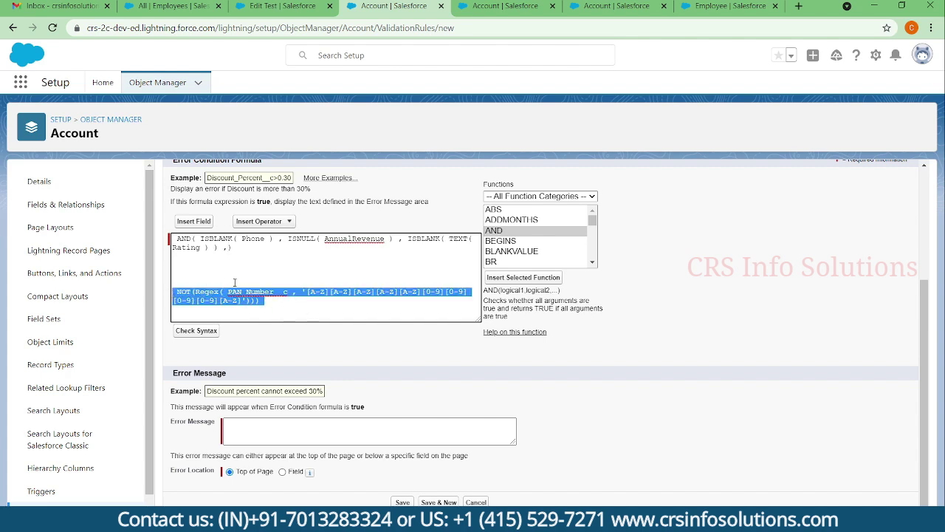
click(268, 302)
drag(267, 302, 176, 292)
click(268, 304)
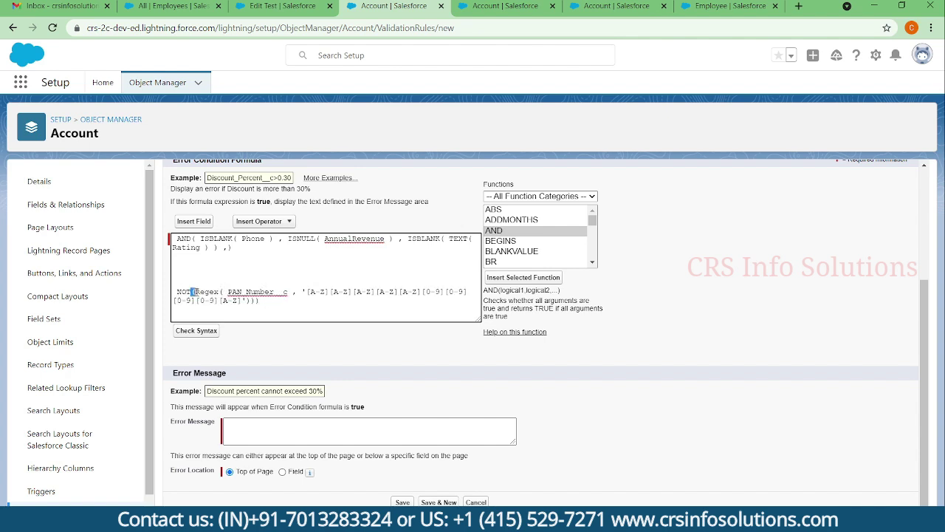
drag(214, 292, 223, 292)
click(307, 297)
drag(269, 300, 165, 292)
key(ctrl+c)
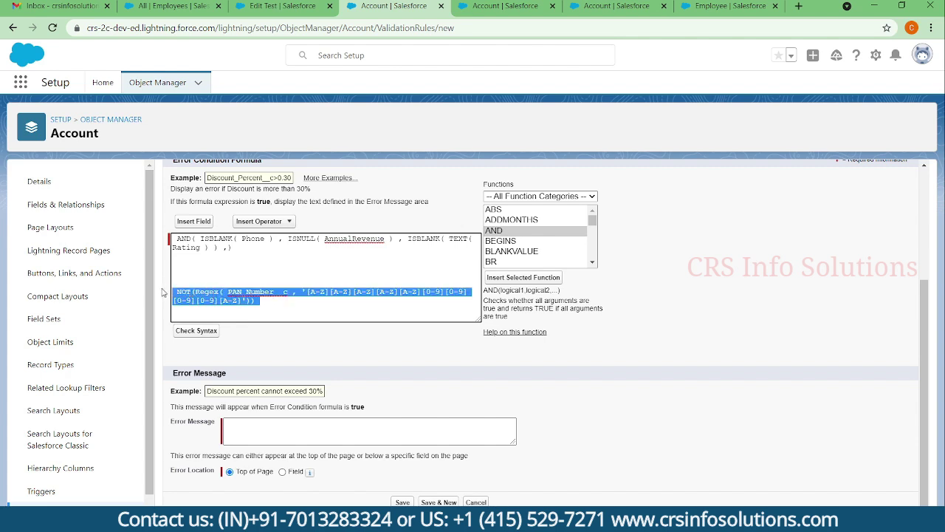
click(229, 248)
key(ctrl+v)
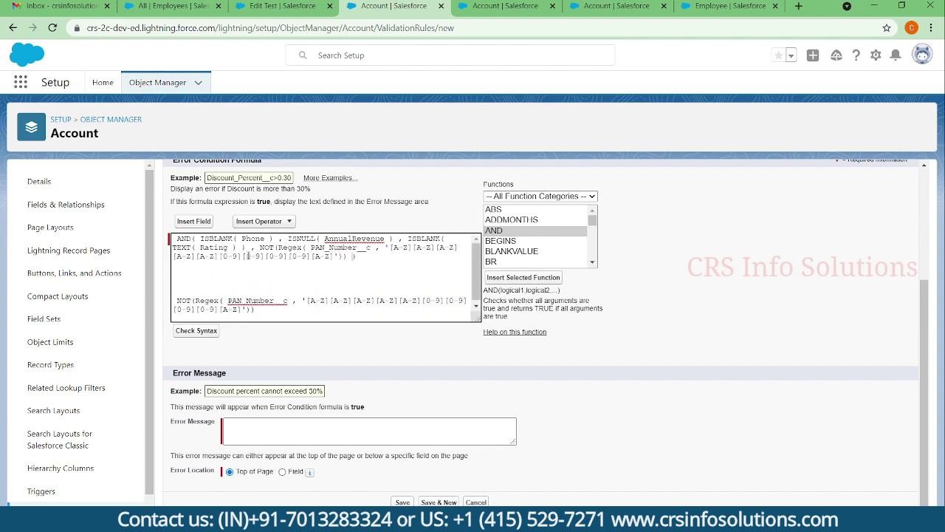
drag(256, 311, 98, 281)
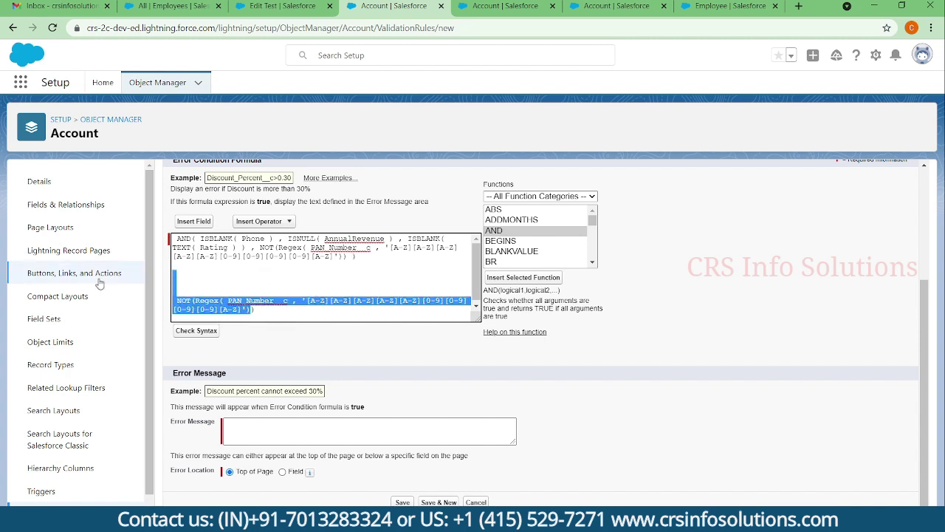
key(BackSpace)
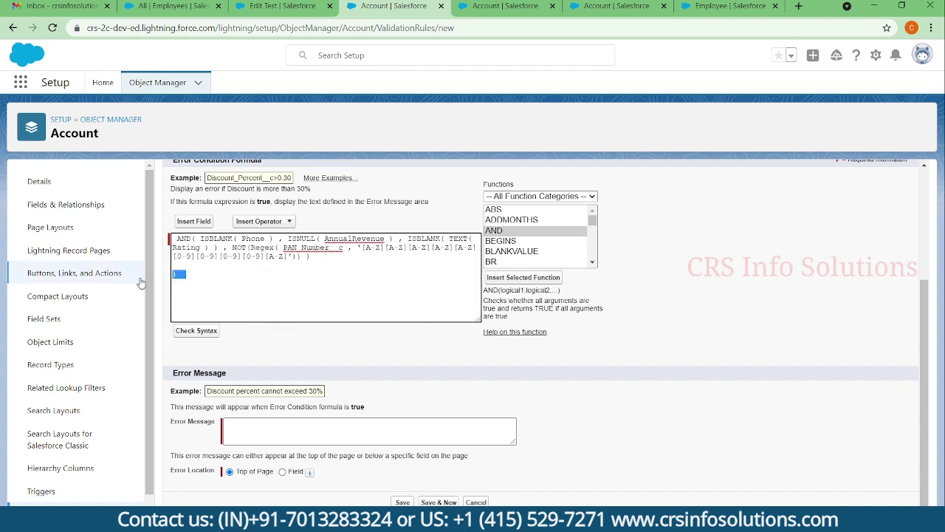
click(215, 330)
Restore the closing parenthesis at the formula's end so Check Syntax reports no errors
scroll(269, 318, down, 3)
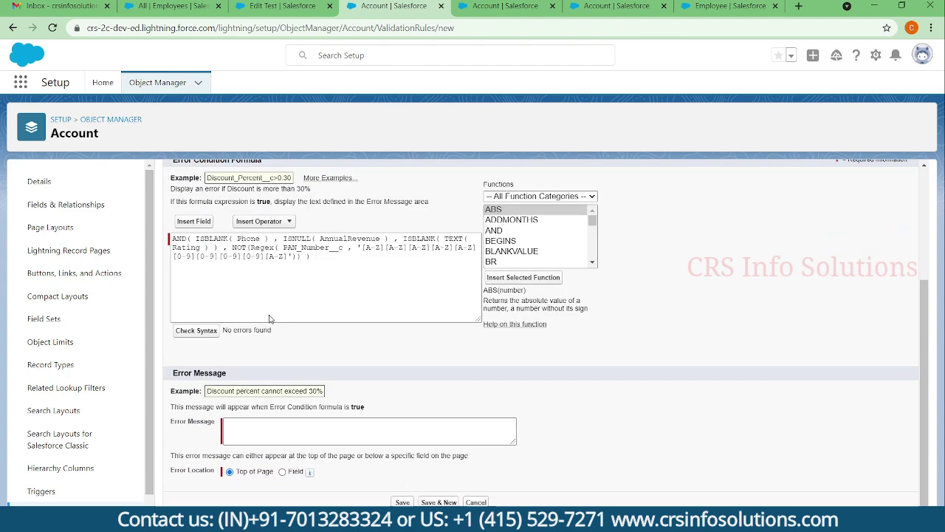
drag(224, 329, 286, 334)
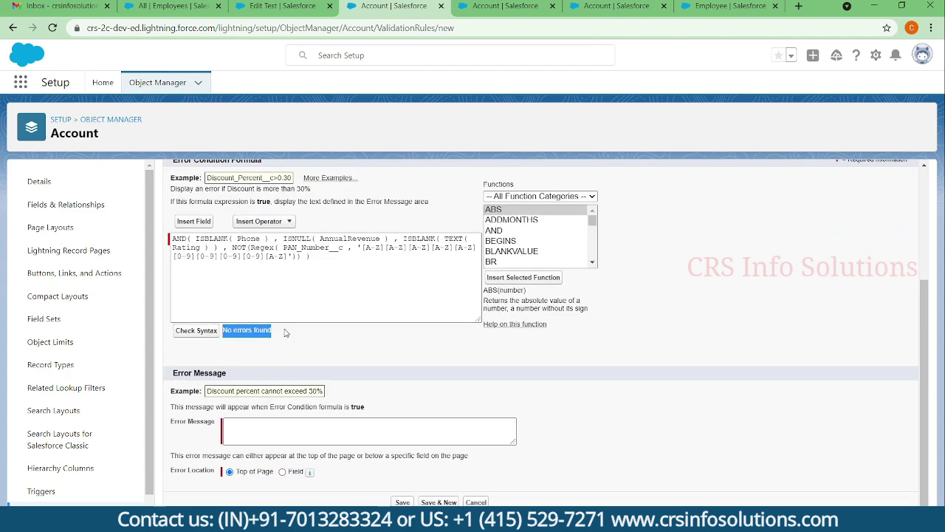
click(309, 257)
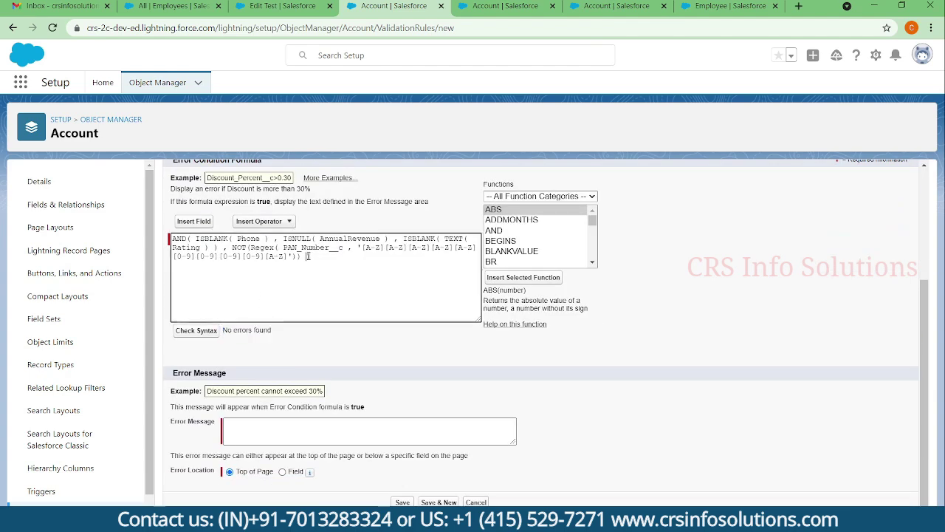
click(196, 330)
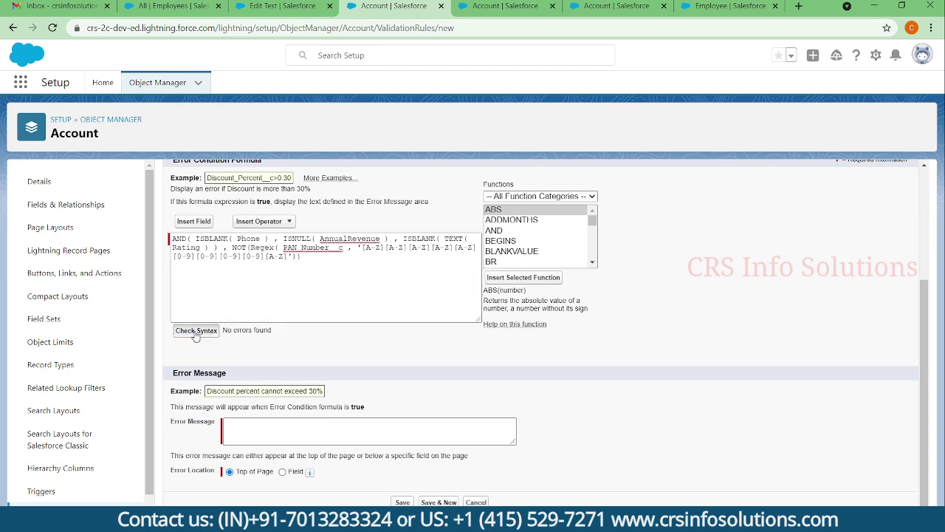
scroll(222, 336, down, 3)
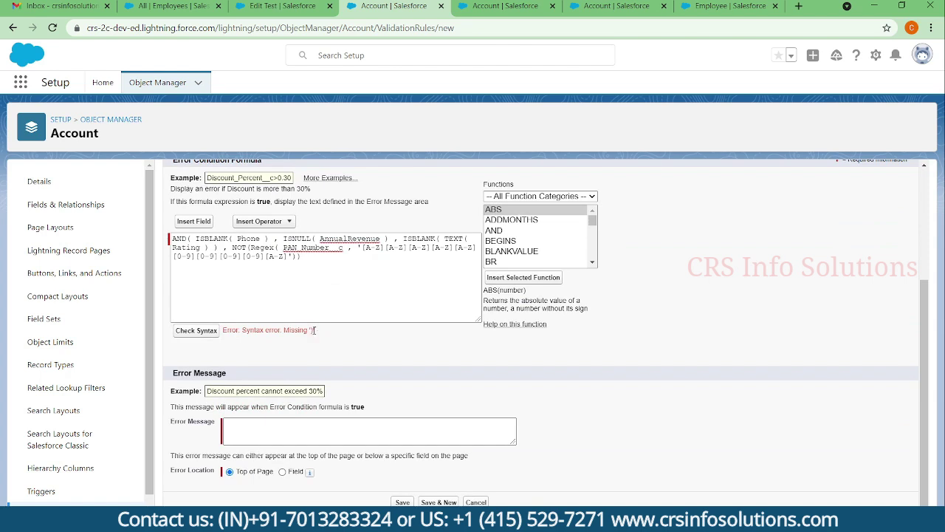
click(318, 260)
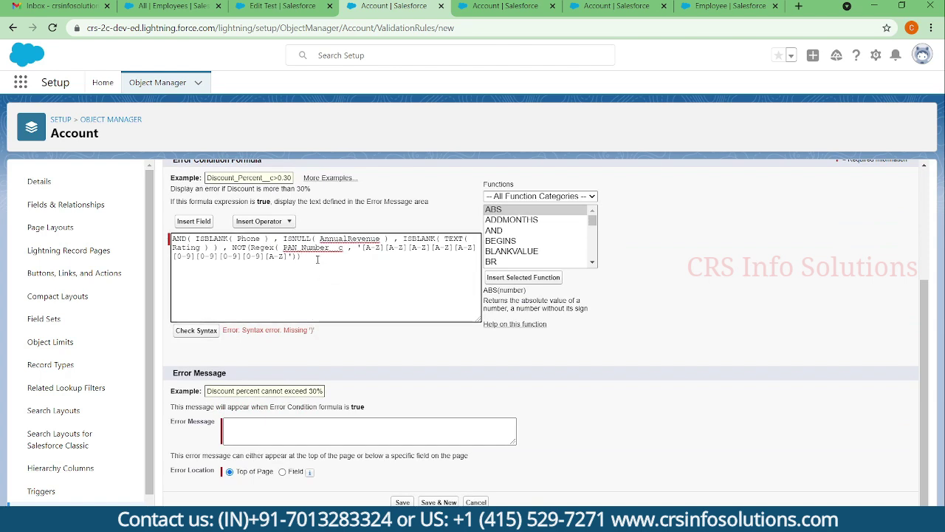
text())
click(198, 331)
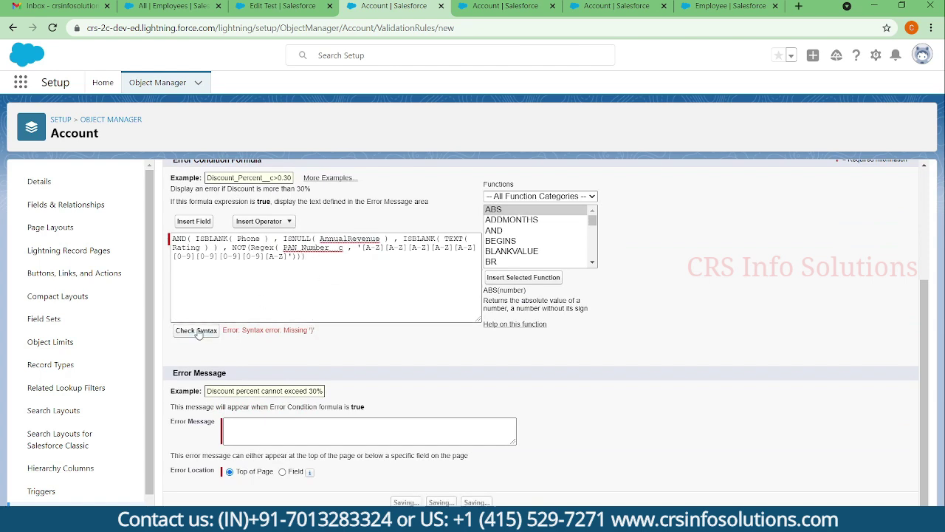
Enter the error message 'Please fill all the necessary informations'
click(305, 420)
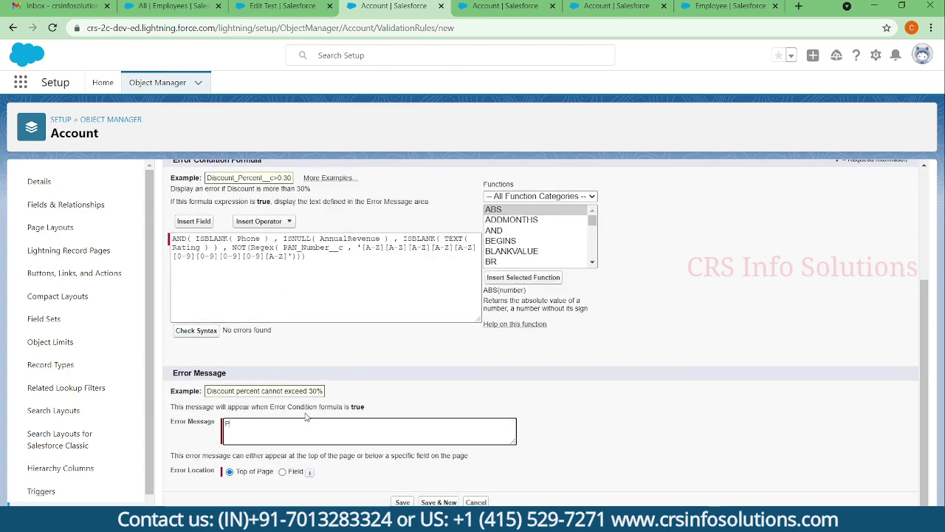
text(Please)
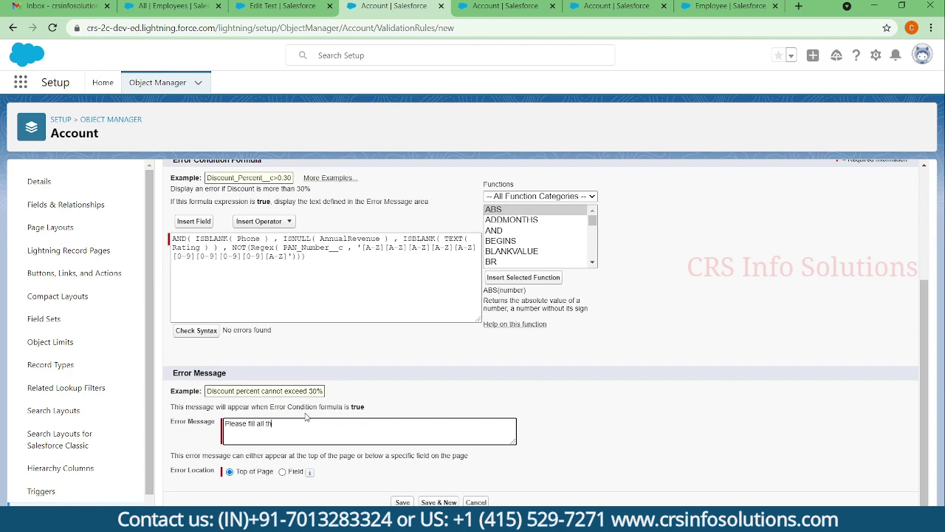
text(fill all the necessary informations)
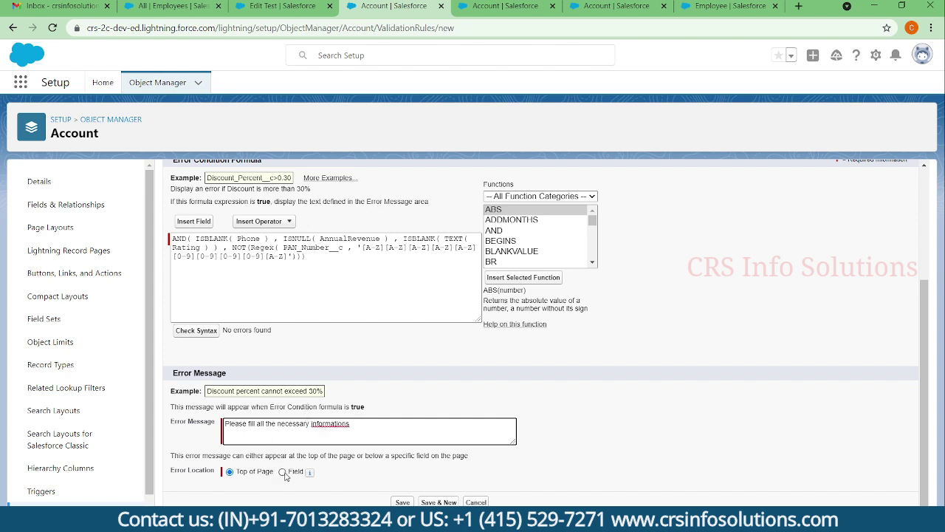
click(285, 477)
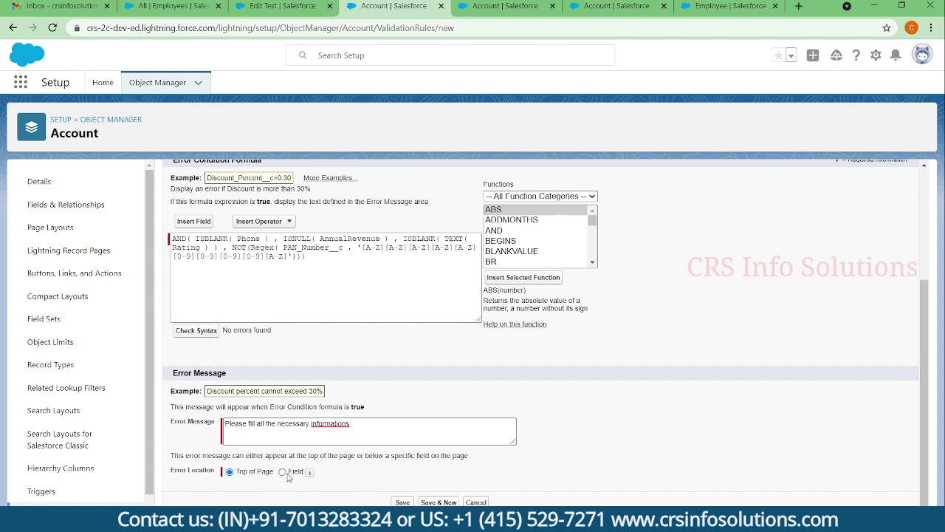
Try Account Source and Clean Status as error fields, then set Top of Page and save the rule
click(284, 472)
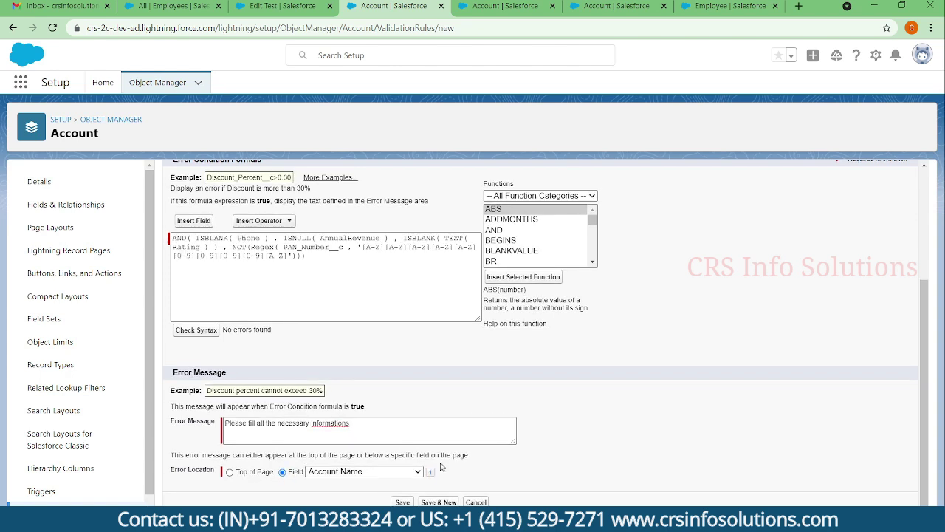
click(367, 308)
click(362, 471)
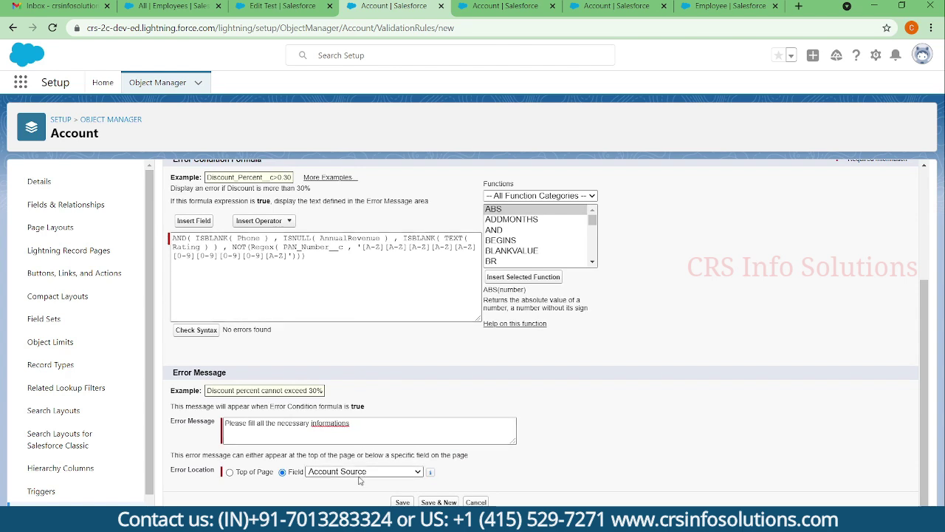
click(352, 407)
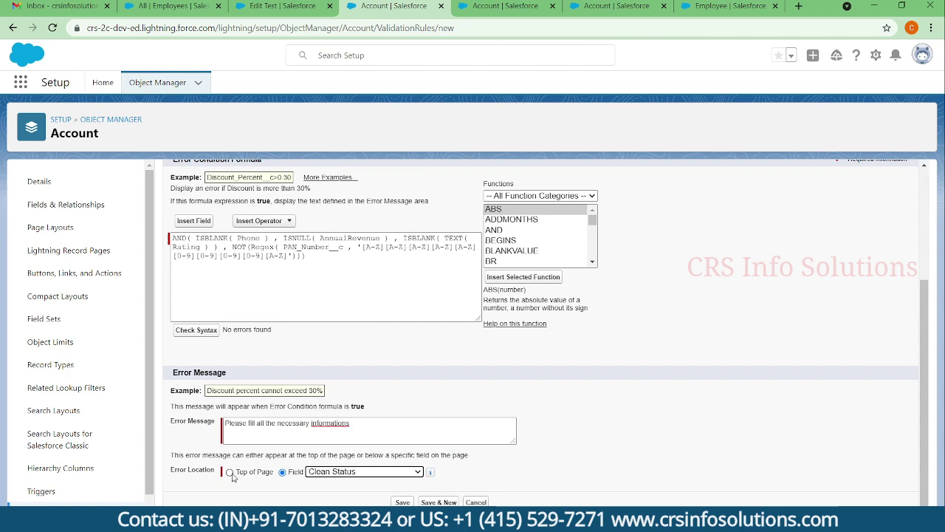
click(230, 472)
click(403, 502)
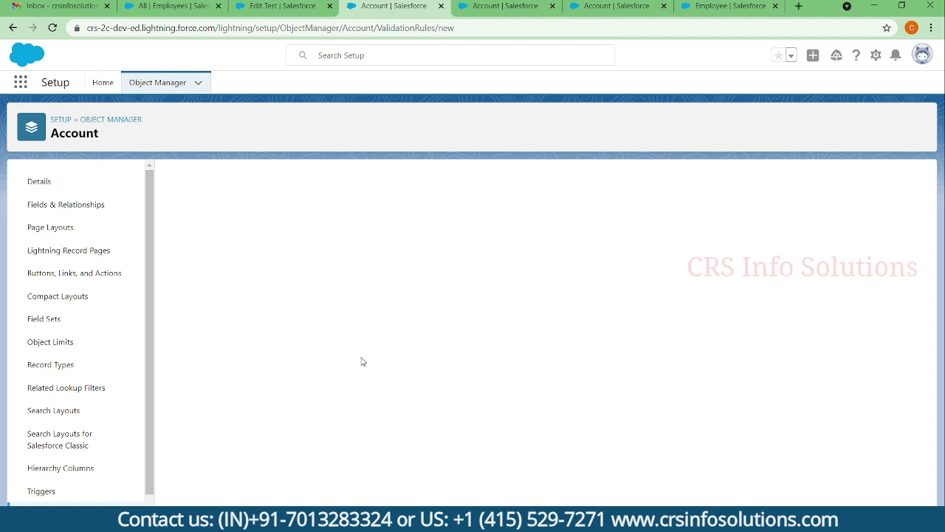
Save the edited Test account with Rating Warm and no PAN Number
drag(562, 253, 537, 250)
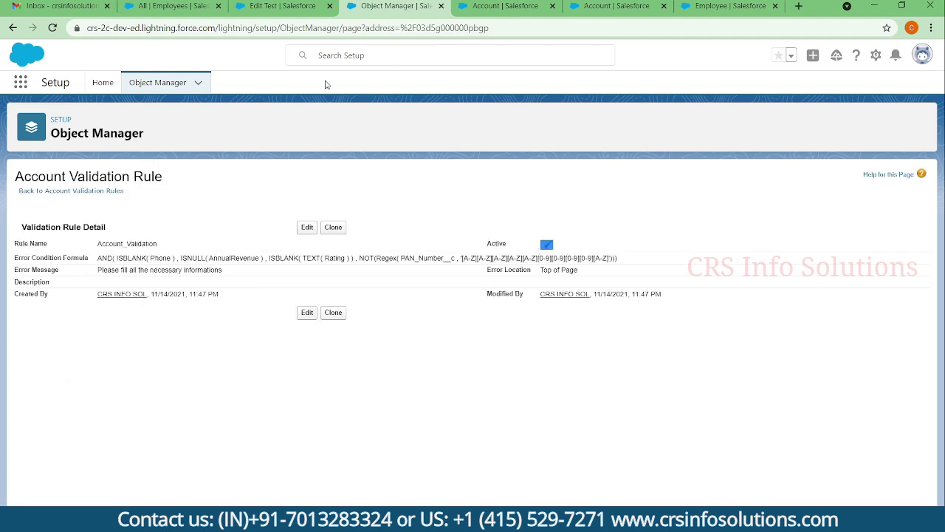
click(281, 6)
scroll(378, 248, up, 3)
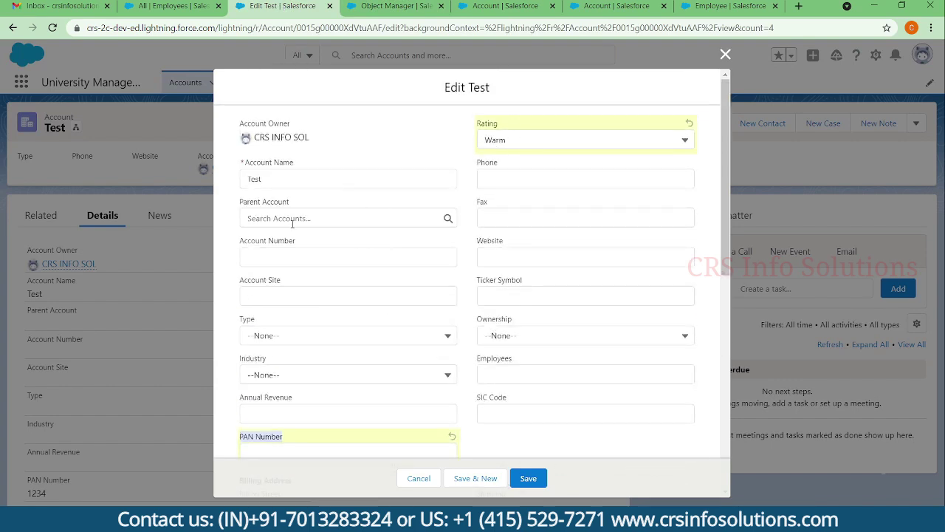
scroll(379, 216, down, 3)
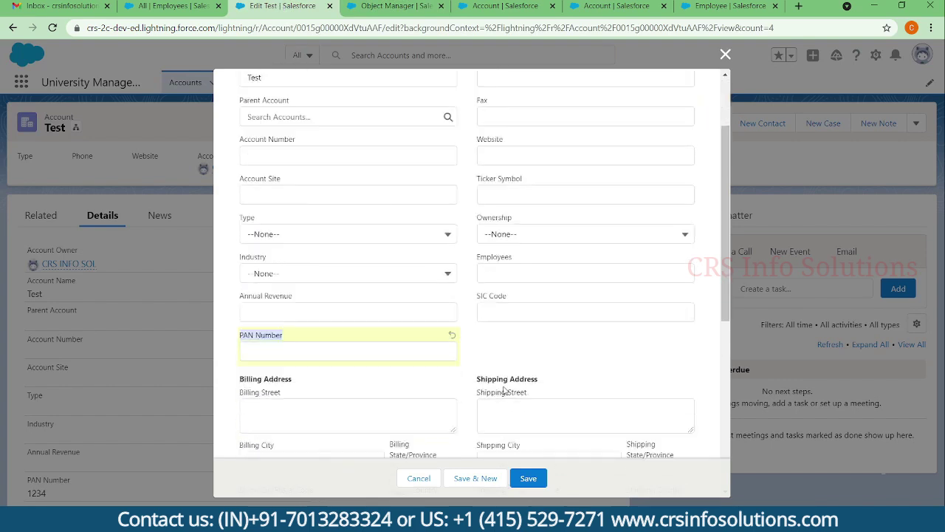
click(526, 477)
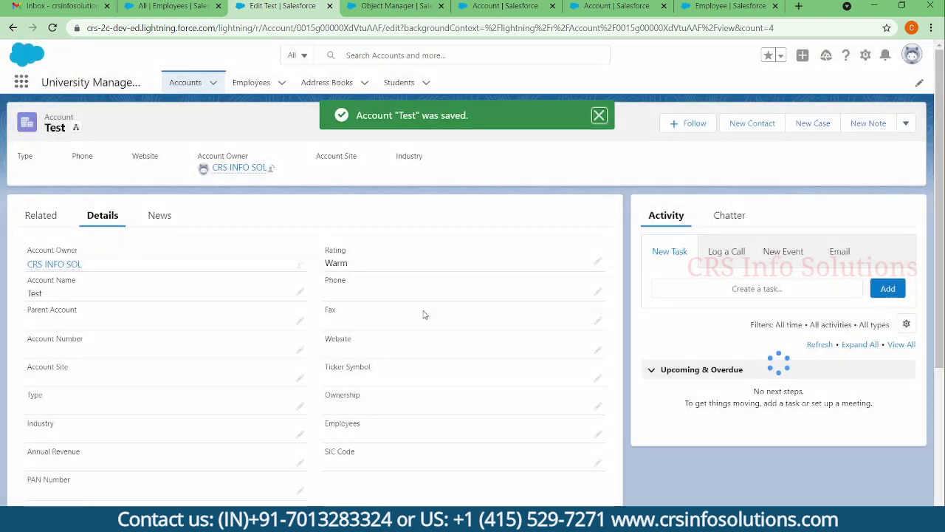
Delete the existing Test account from the Accounts list
click(186, 82)
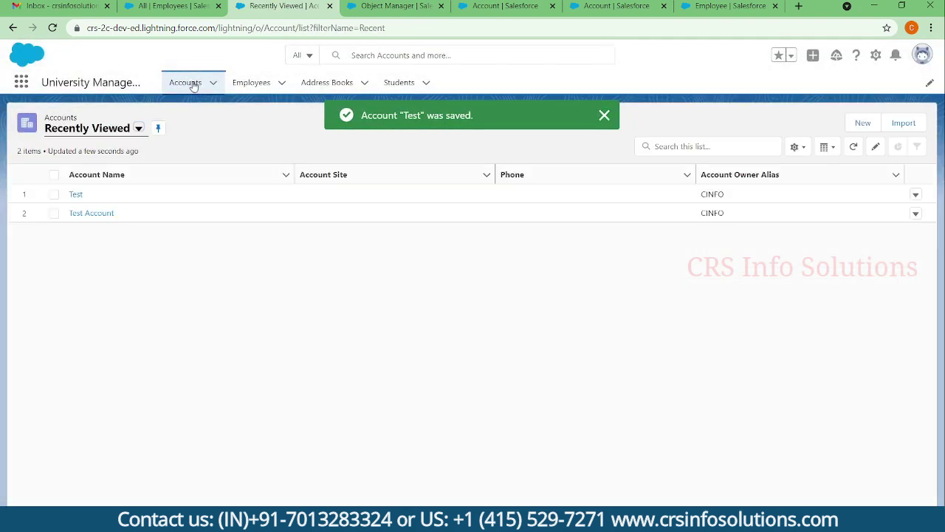
click(55, 195)
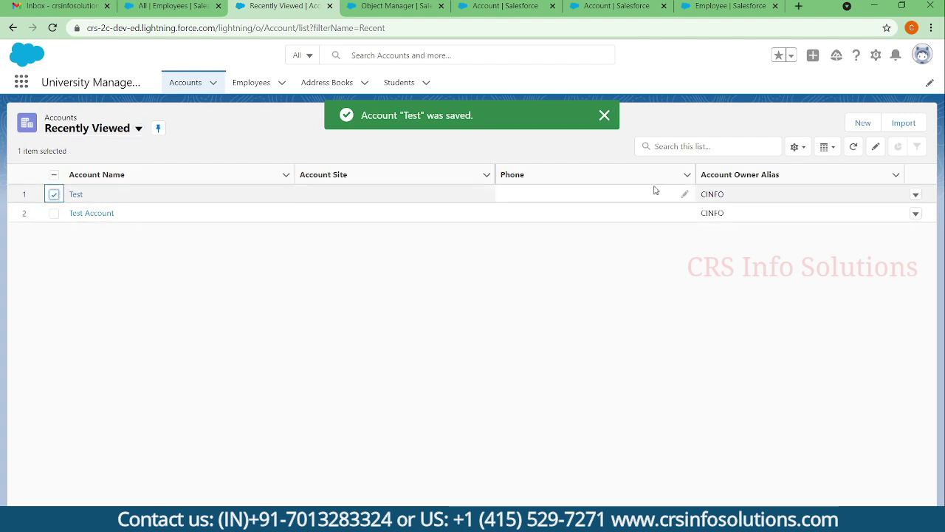
click(916, 195)
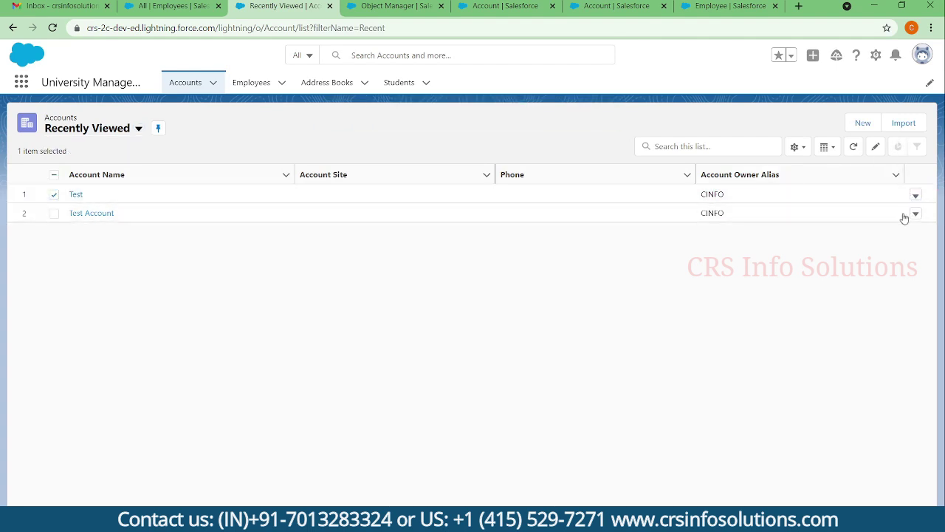
click(895, 232)
click(638, 318)
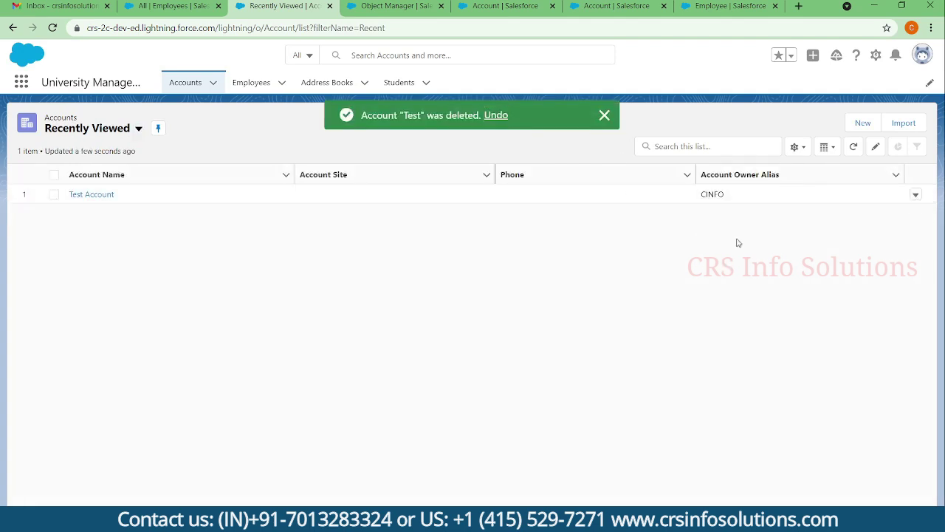
Create a new account named test and try saving it with only a name, which is rejected
click(862, 123)
click(317, 200)
text(test)
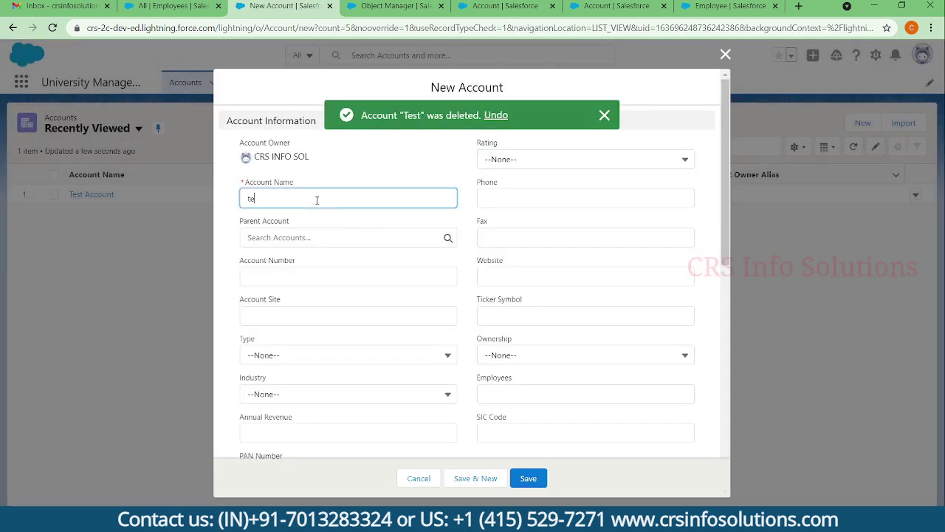
click(52, 27)
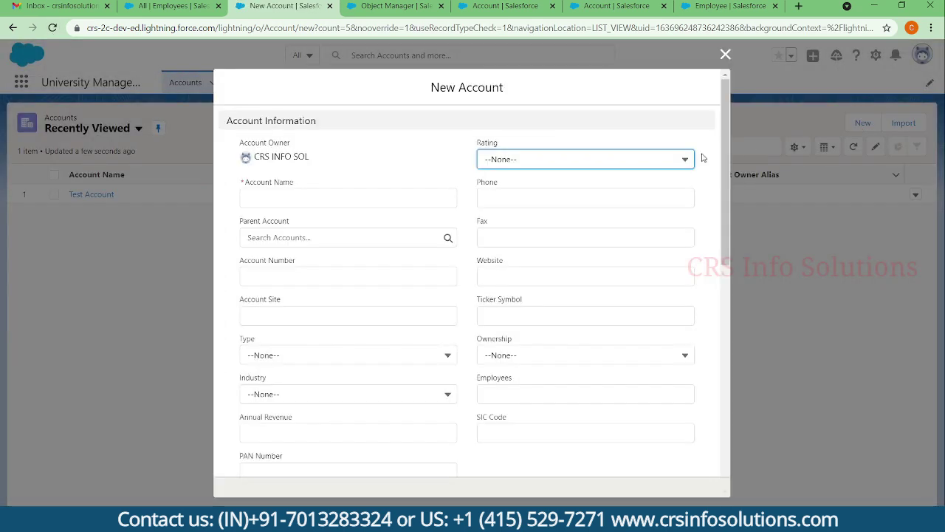
click(365, 200)
text(test)
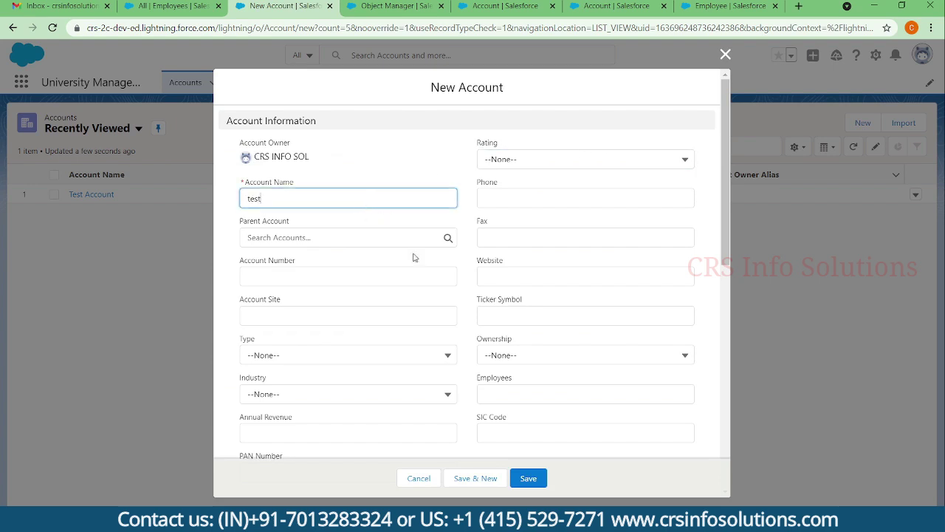
click(527, 479)
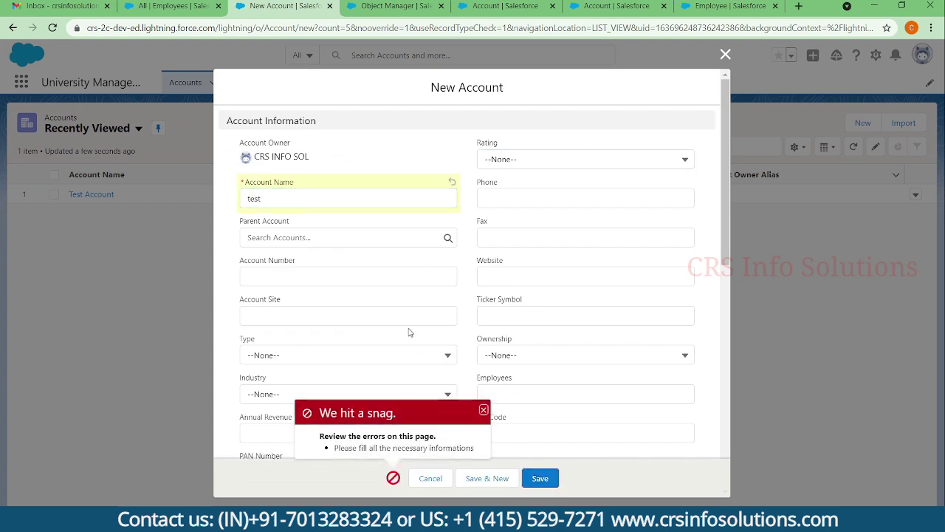
drag(335, 447, 482, 459)
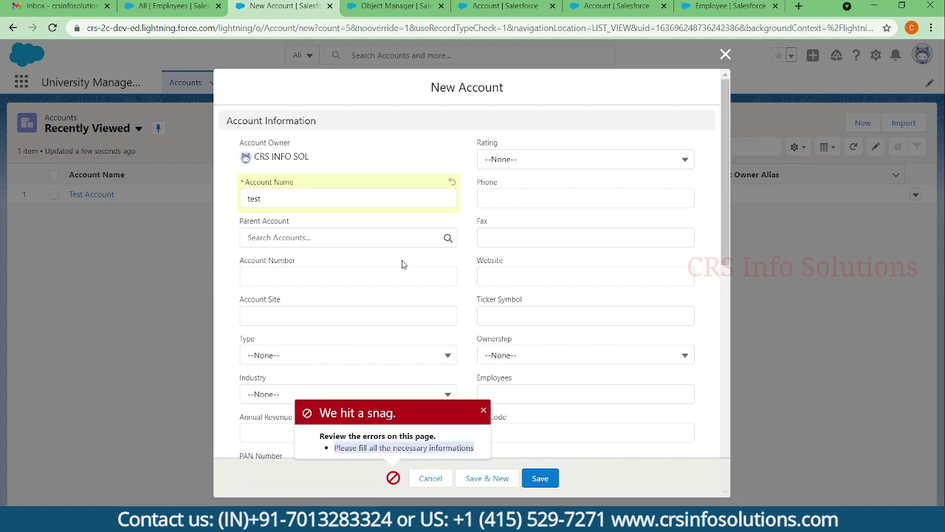
scroll(323, 233, down, 2)
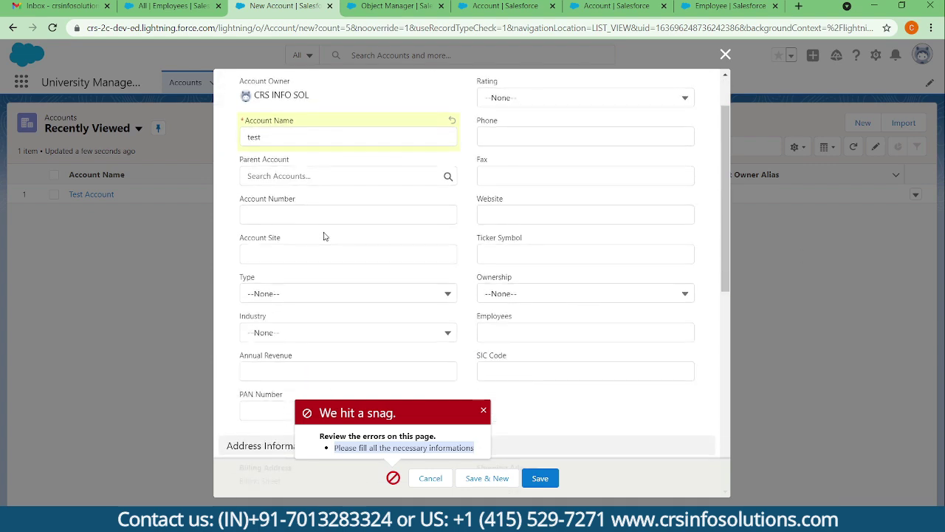
scroll(325, 233, up, 2)
Set the account's Rating to Hot and save it successfully
click(525, 159)
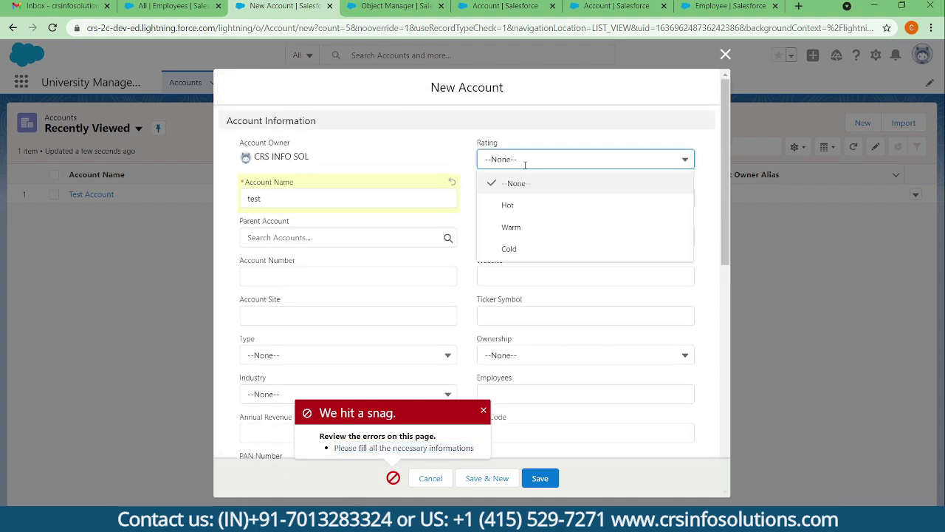
click(517, 206)
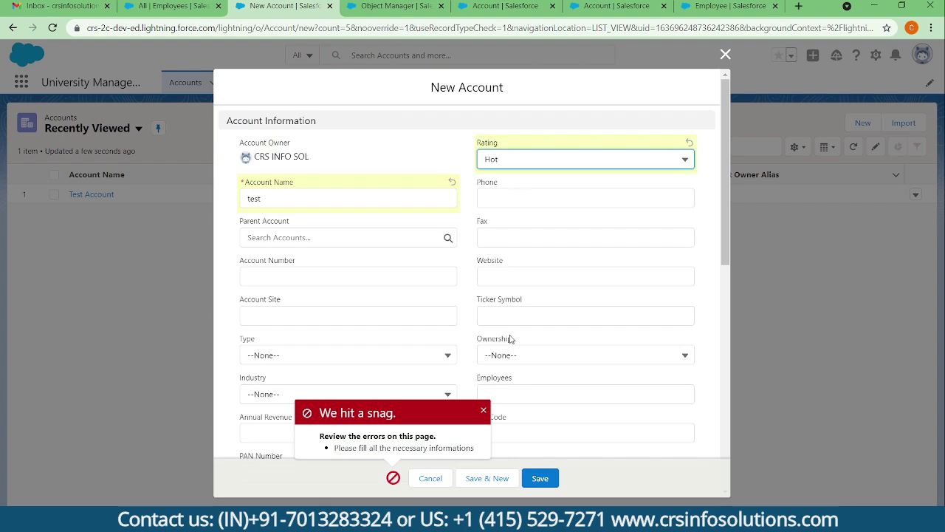
click(549, 480)
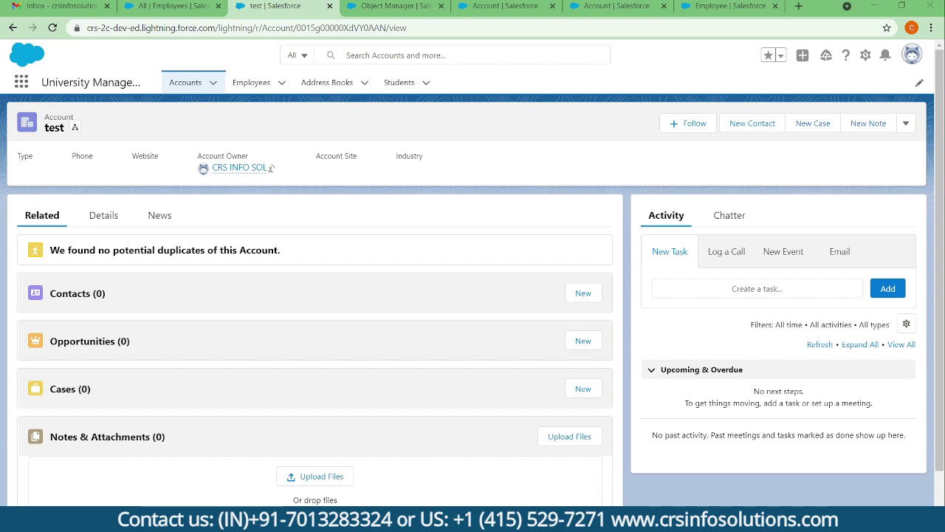
click(159, 6)
click(271, 6)
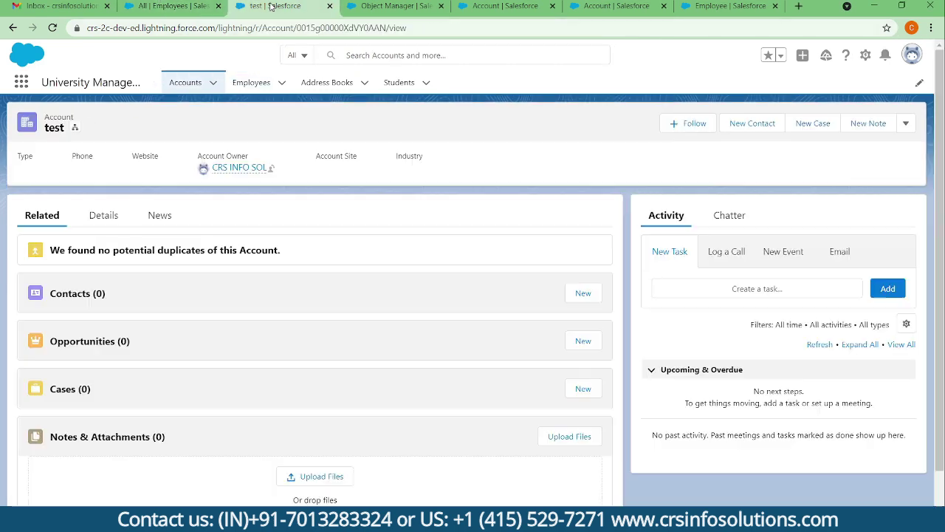
Start another account named test and try saving with only the name, which is rejected
click(191, 82)
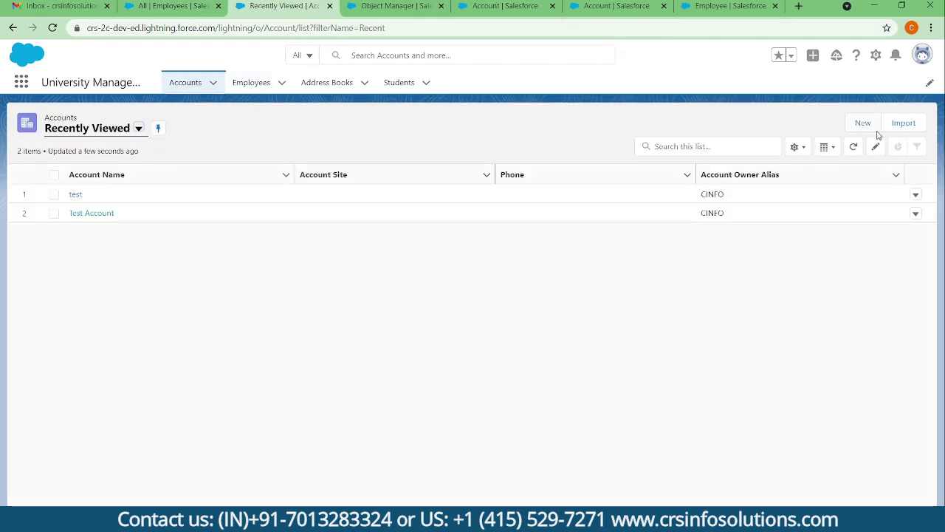
click(863, 123)
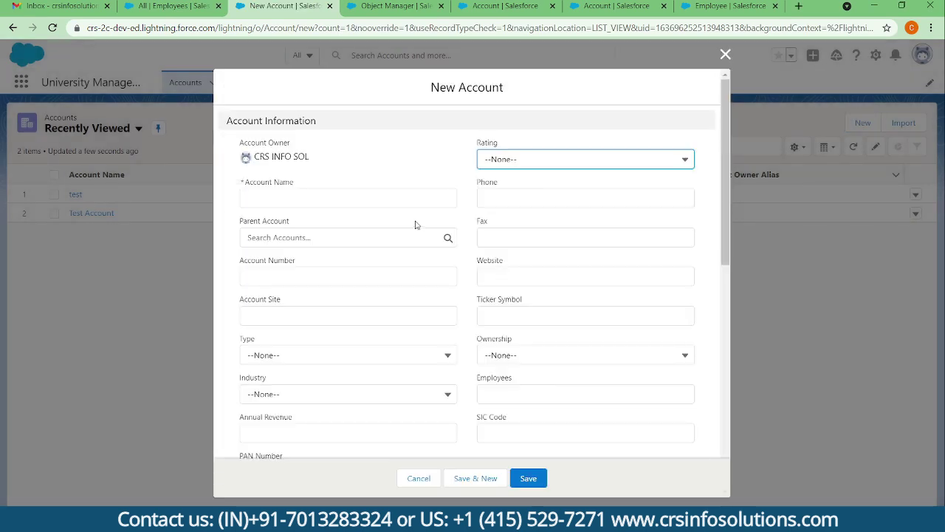
click(349, 203)
text(test)
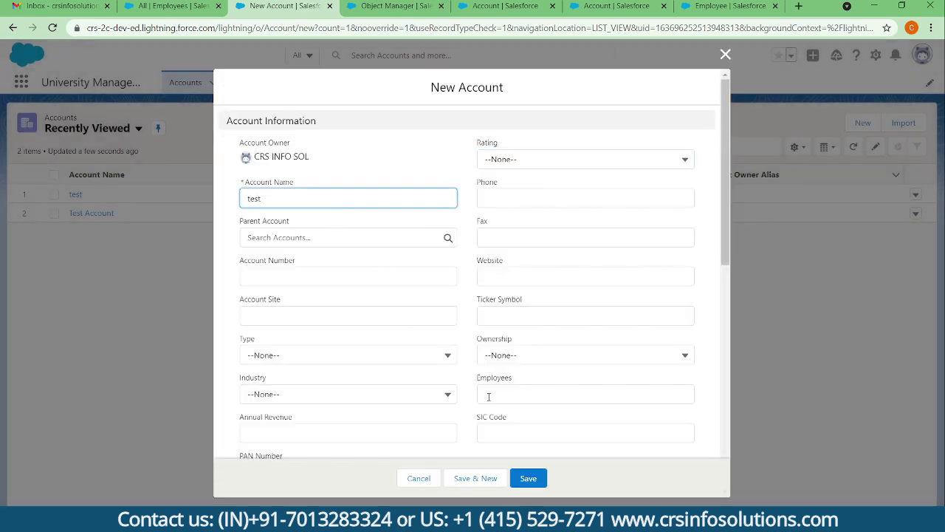
click(528, 477)
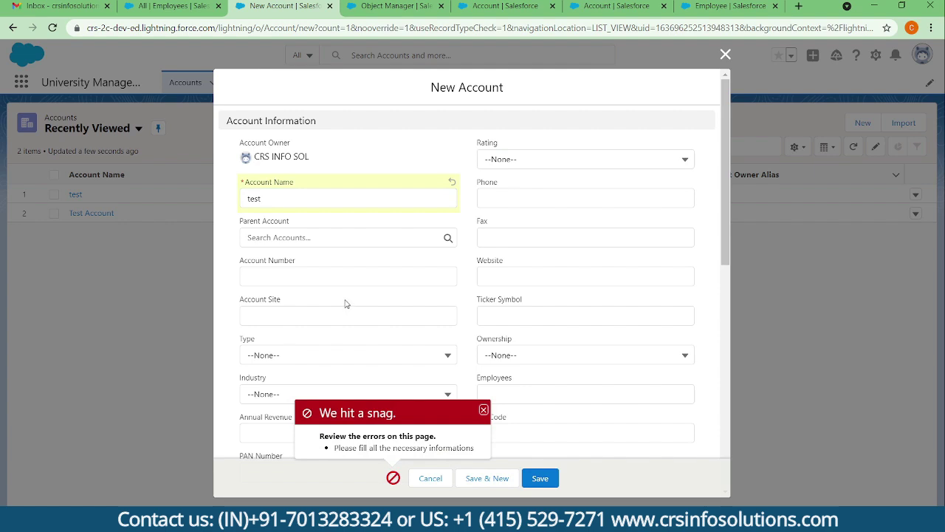
scroll(323, 285, down, 1)
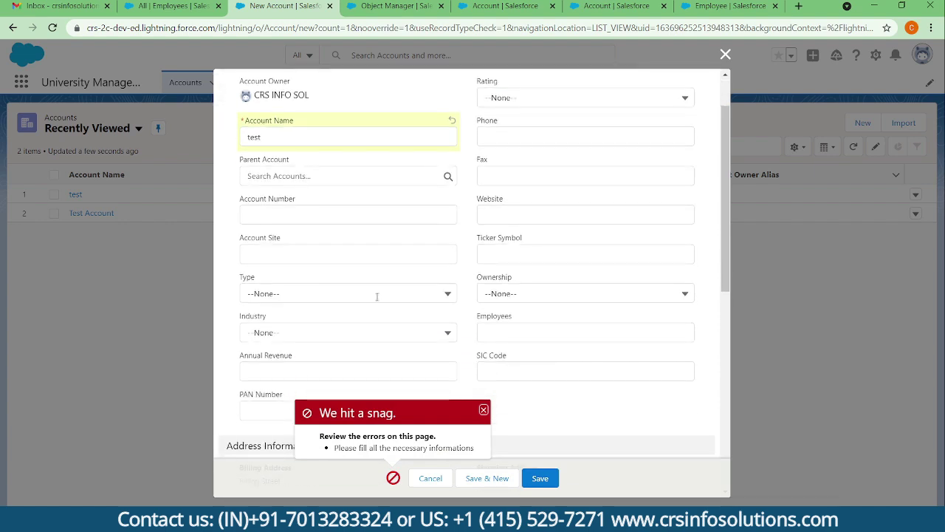
scroll(510, 217, up, 1)
Enter a phone number, save the account, and reopen it for editing
click(511, 199)
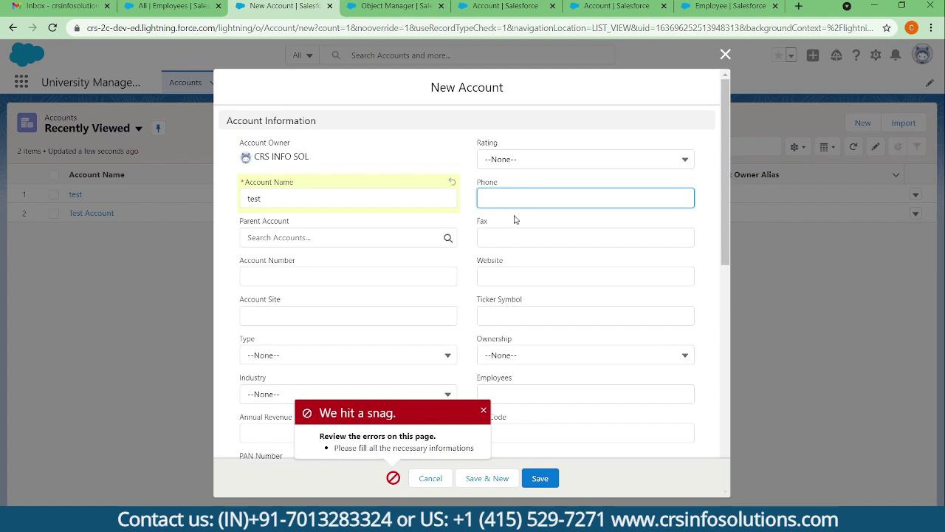
text(6323012)
click(541, 478)
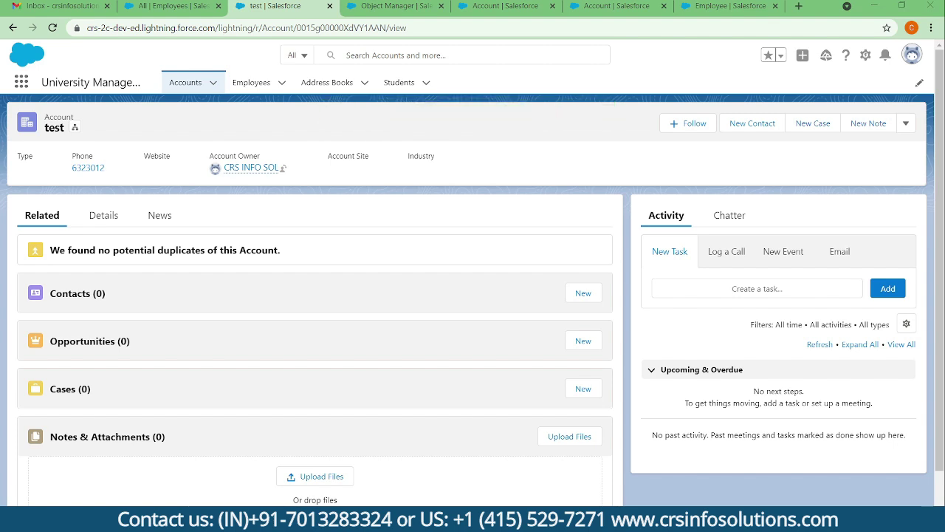
key(e)
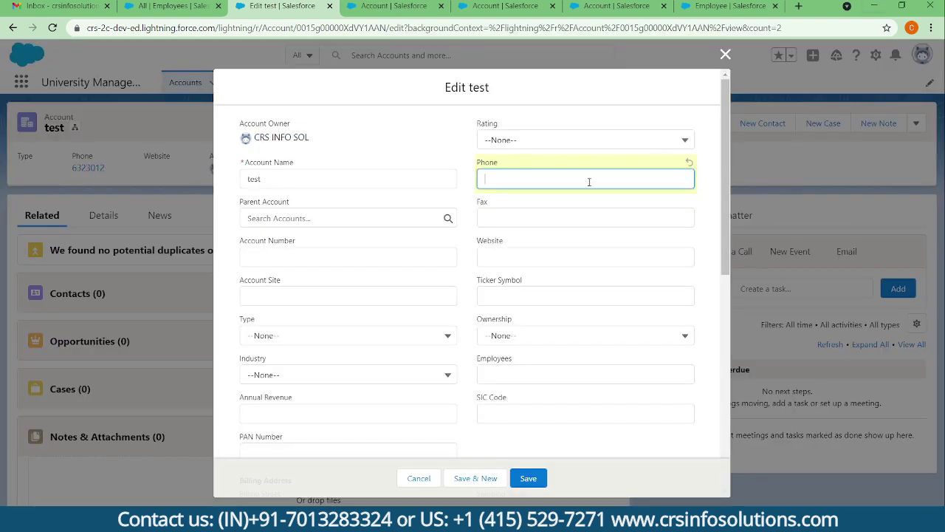
Review the validation rule formula's conditions, including the blank Phone check
click(174, 6)
click(393, 6)
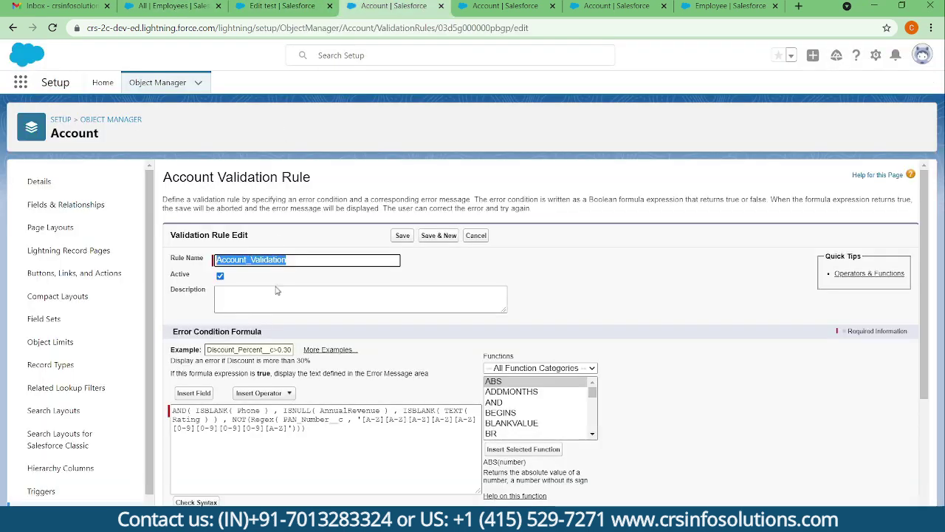
click(183, 410)
drag(196, 410, 298, 428)
click(268, 7)
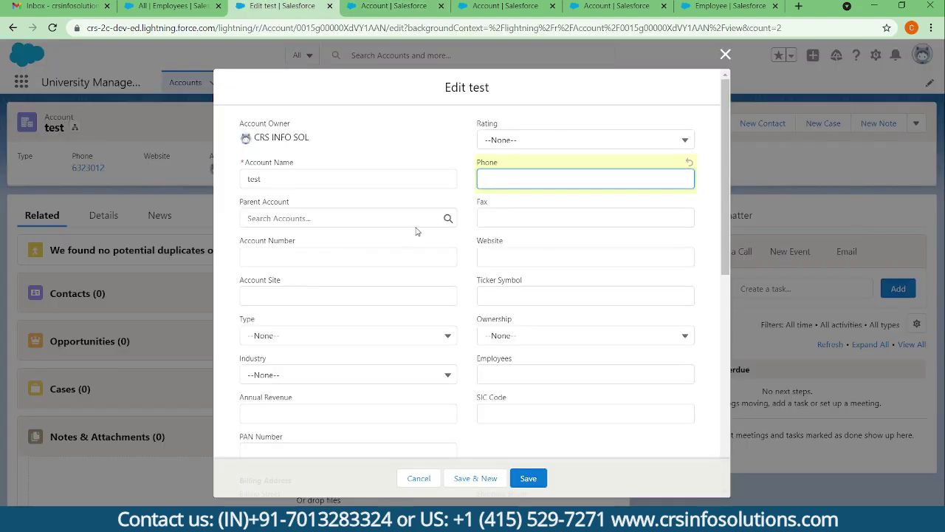
click(394, 5)
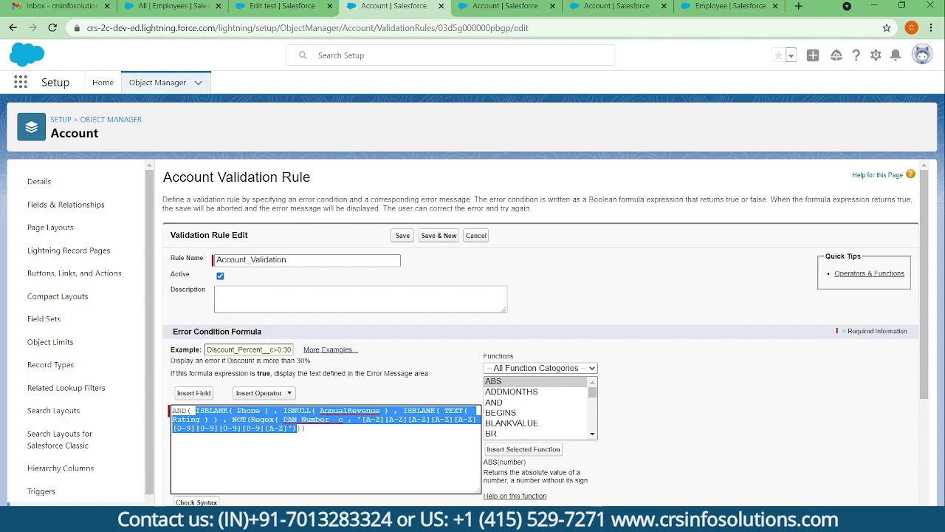
drag(205, 411, 267, 411)
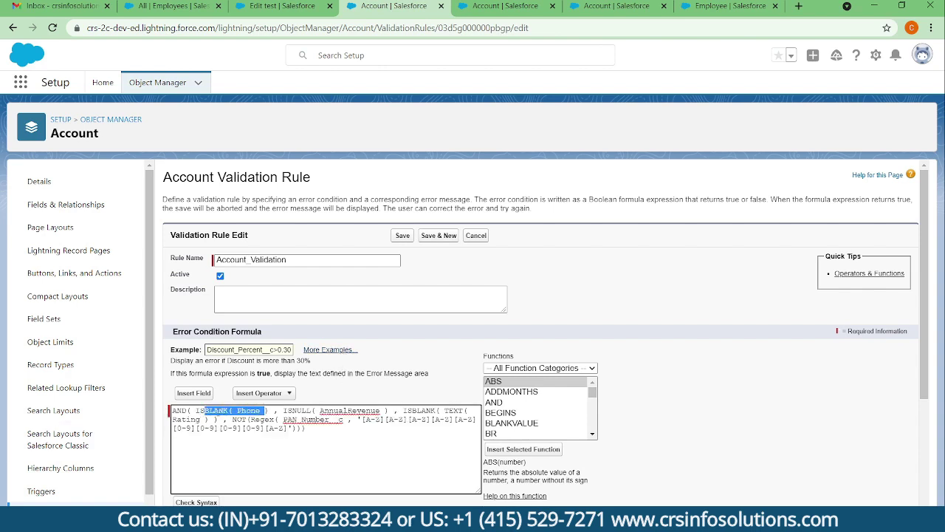
click(187, 411)
click(487, 6)
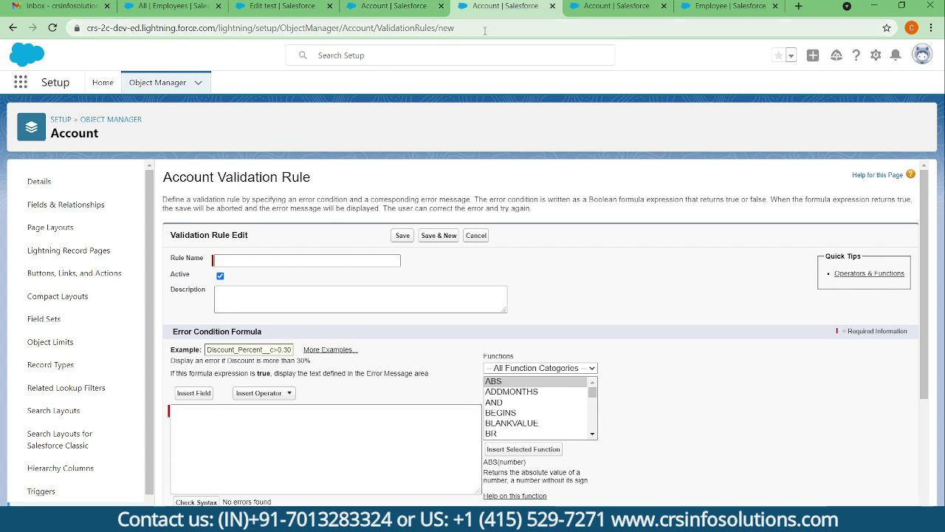
click(393, 6)
click(591, 6)
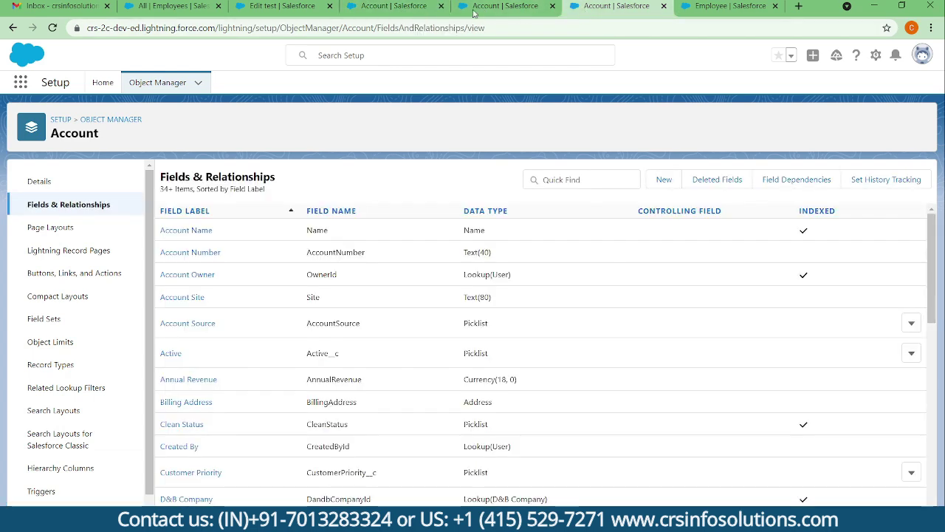
click(283, 7)
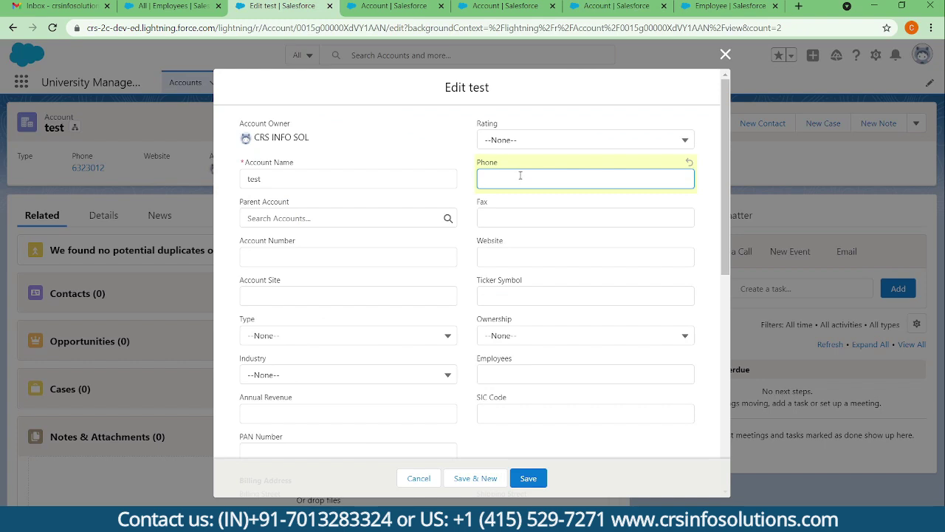
Leave Rating at None and Annual Revenue empty, then save to trigger the validation error
click(508, 138)
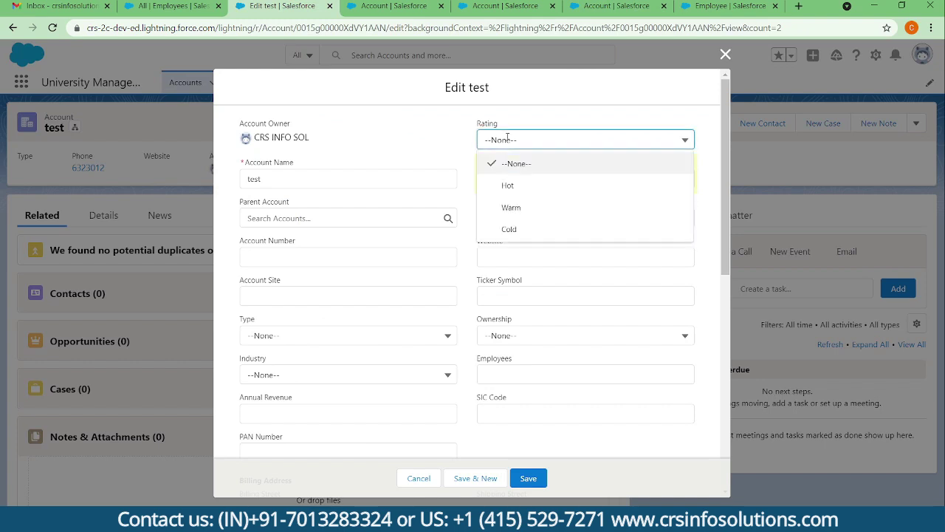
click(433, 148)
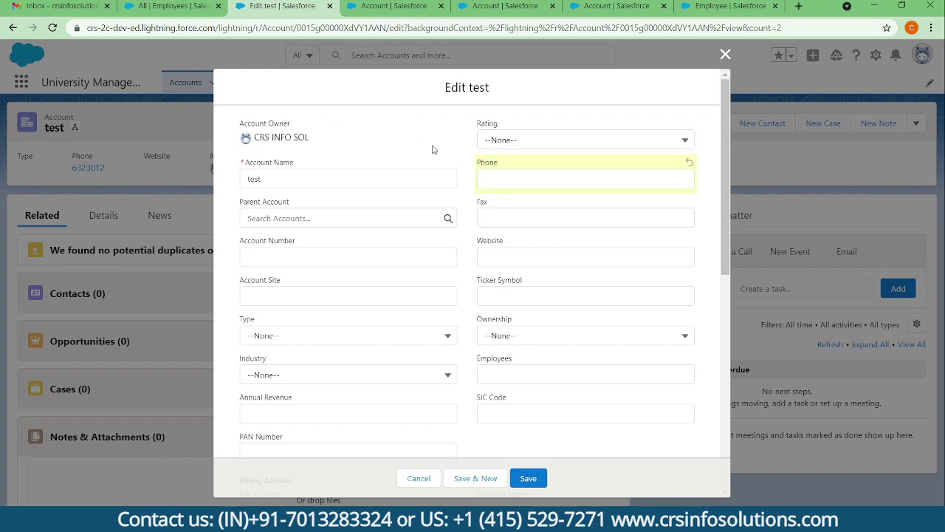
scroll(317, 377, down, 3)
click(321, 291)
scroll(339, 295, down, 5)
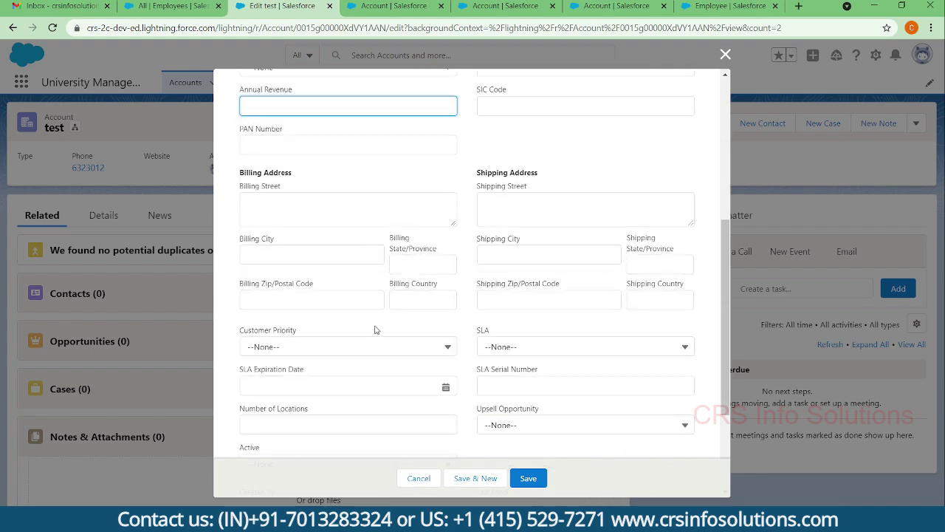
scroll(346, 345, down, 3)
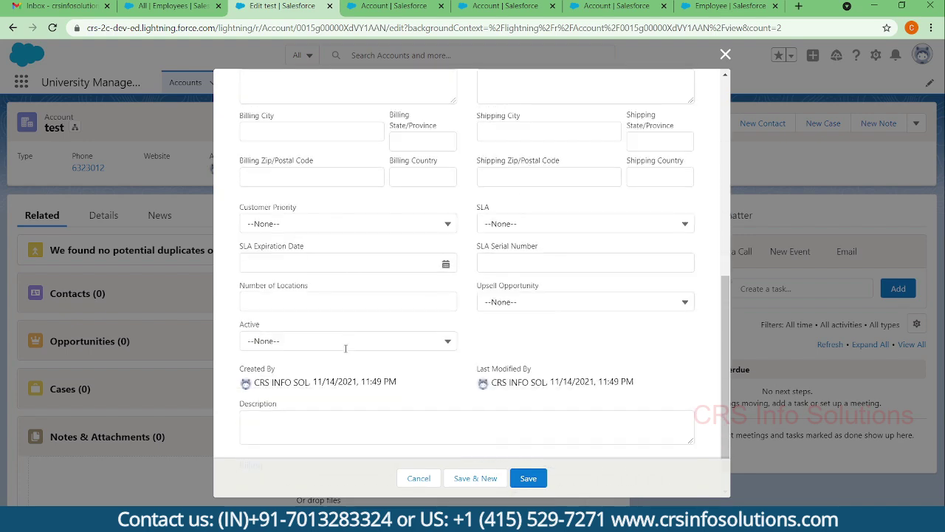
scroll(347, 345, up, 10)
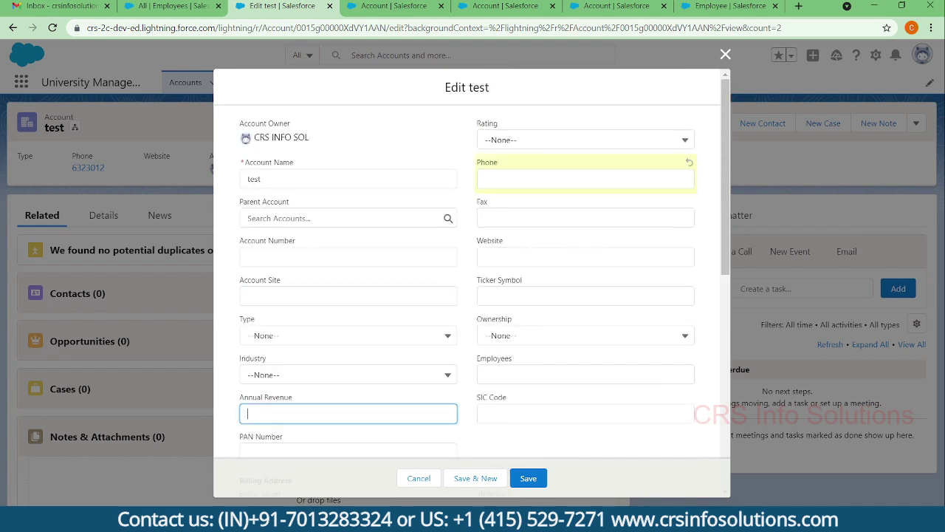
click(528, 478)
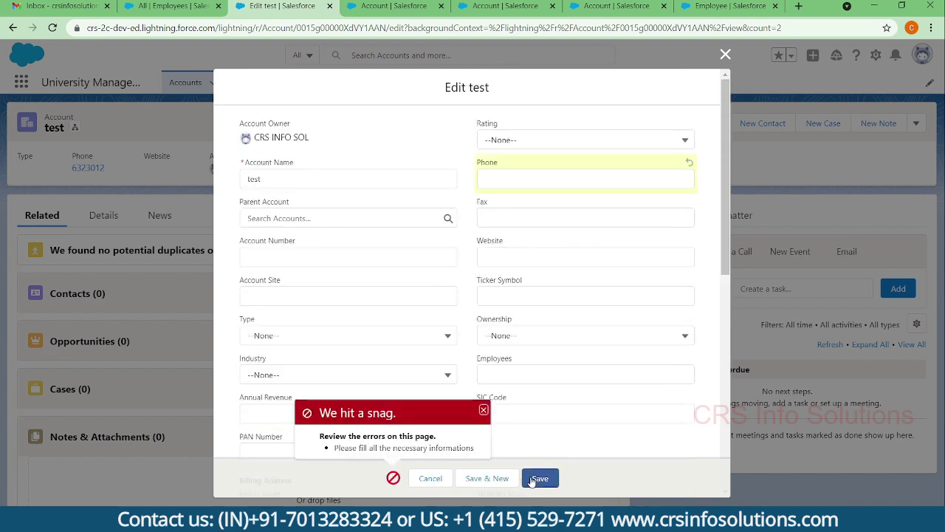
drag(341, 447, 480, 451)
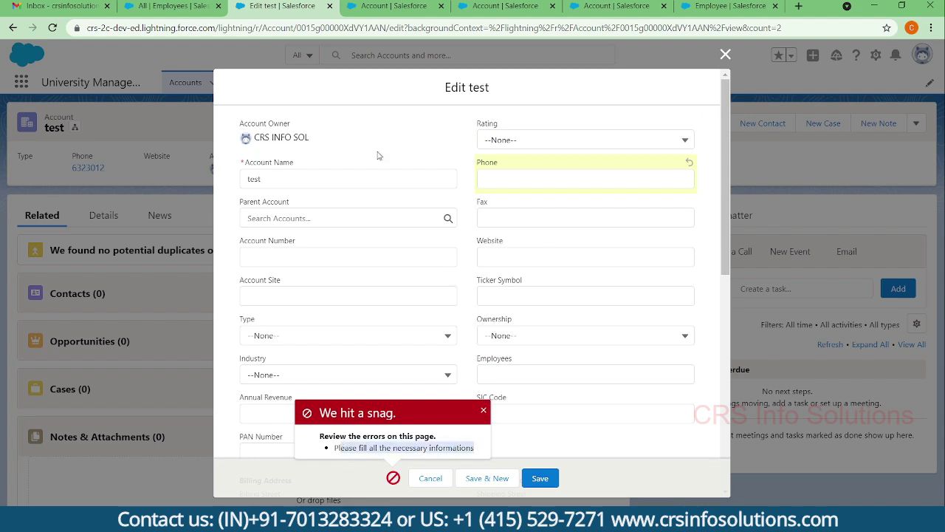
Replace the AND function in the error condition formula with OR
click(386, 6)
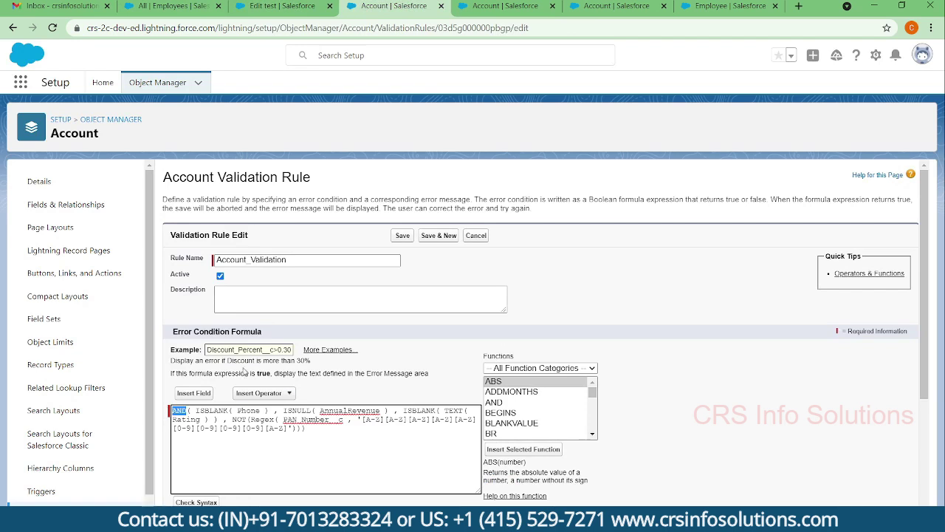
triple_click(340, 426)
click(189, 411)
drag(189, 411, 317, 430)
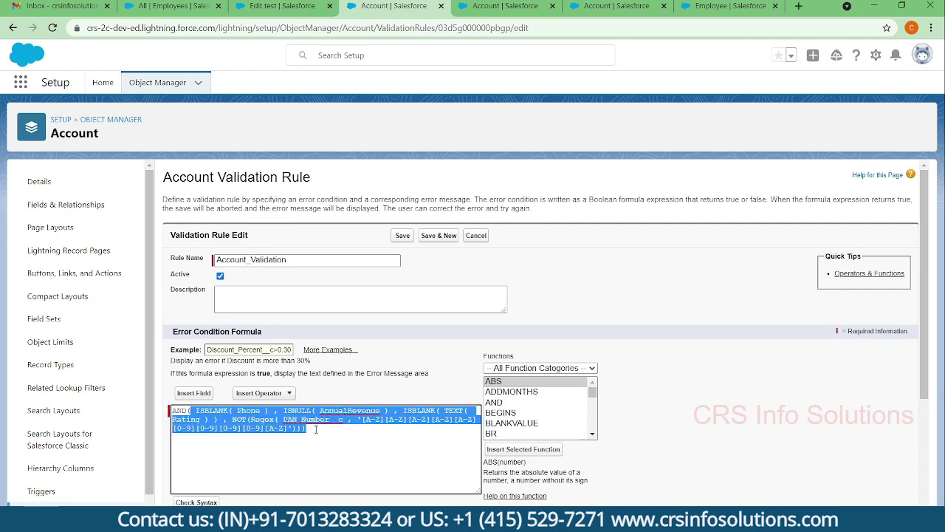
click(316, 429)
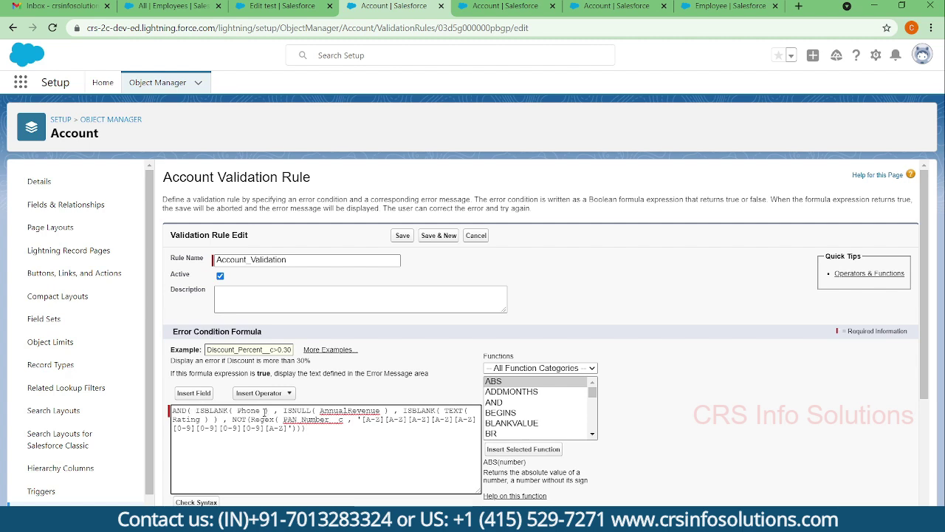
drag(283, 410, 396, 410)
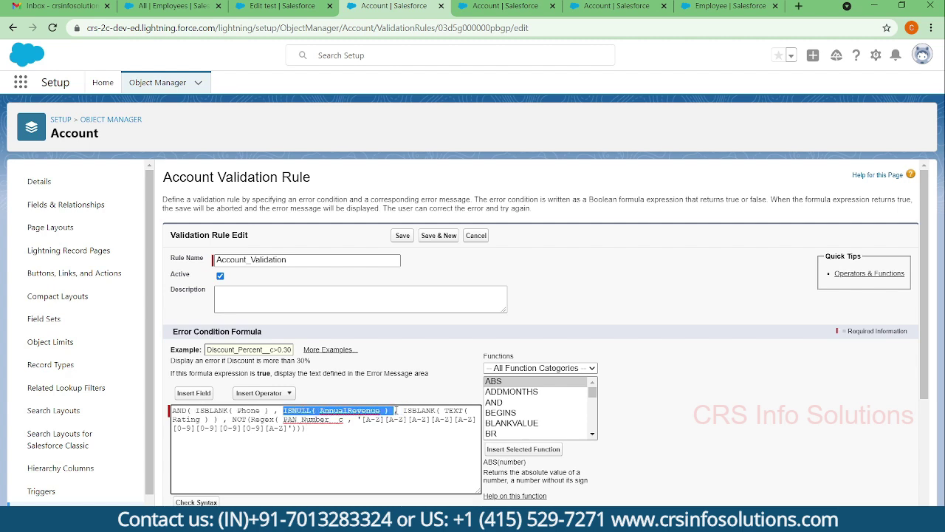
drag(188, 411, 164, 415)
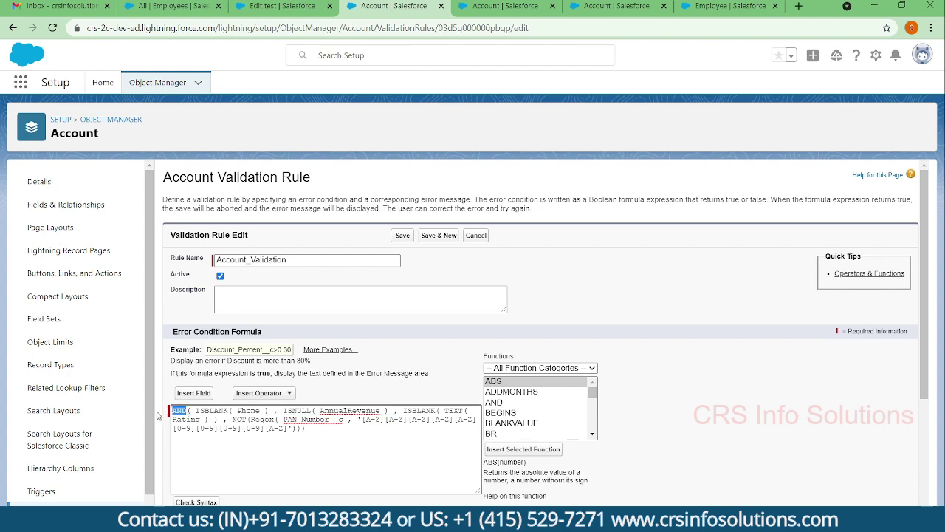
text(c)
text(R)
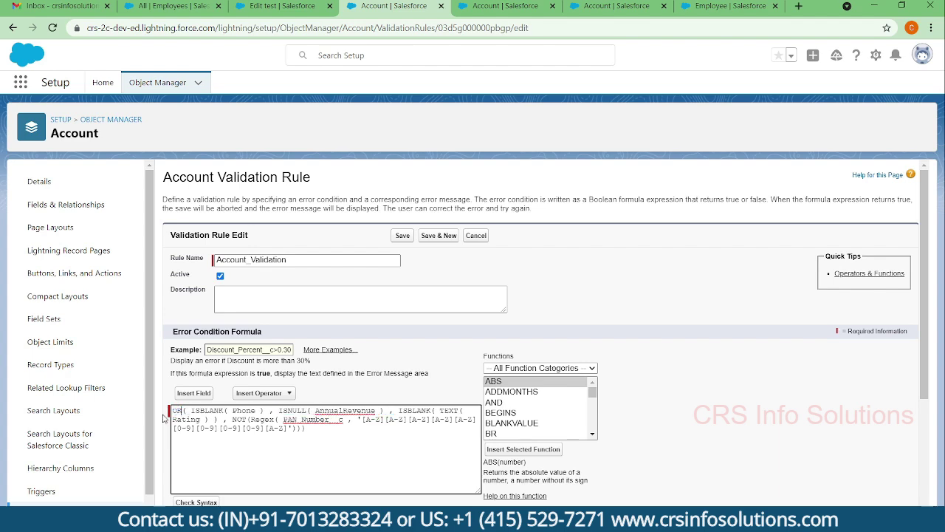
Look up the OR function's description in the Functions list, including when it returns FALSE
scroll(211, 474, down, 3)
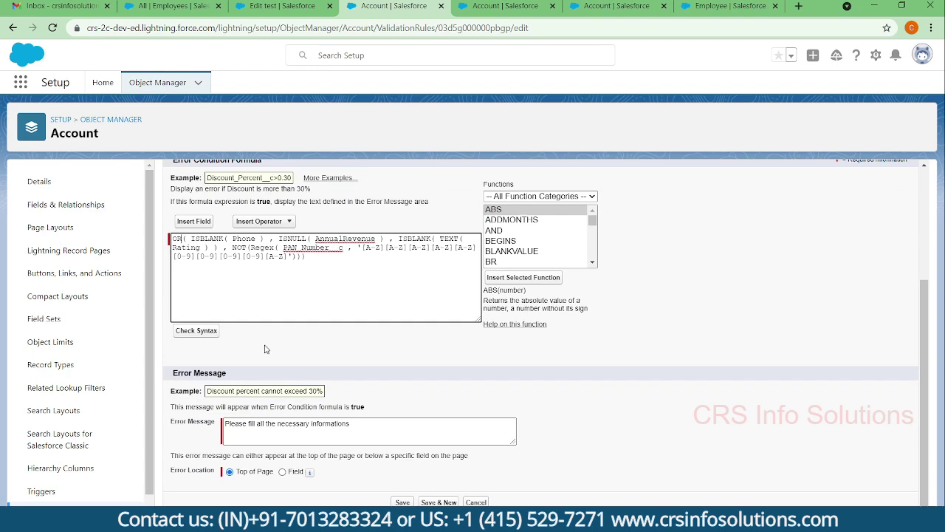
scroll(407, 345, up, 1)
click(508, 302)
scroll(509, 306, down, 5)
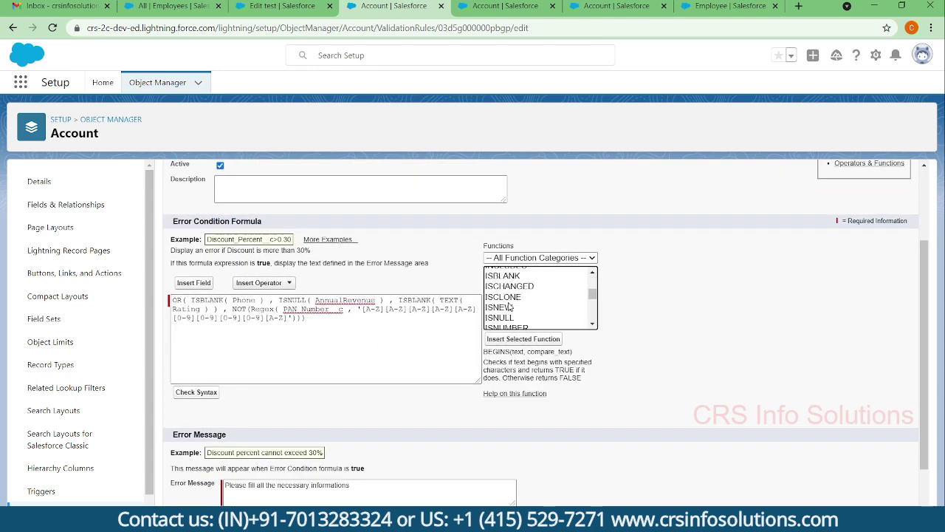
scroll(509, 306, up, 5)
click(509, 305)
key(o)
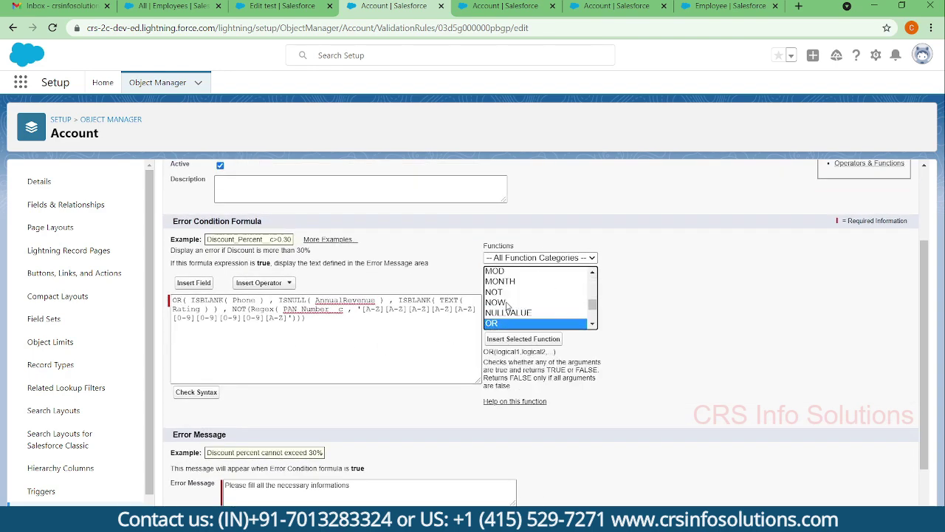
drag(505, 362, 601, 373)
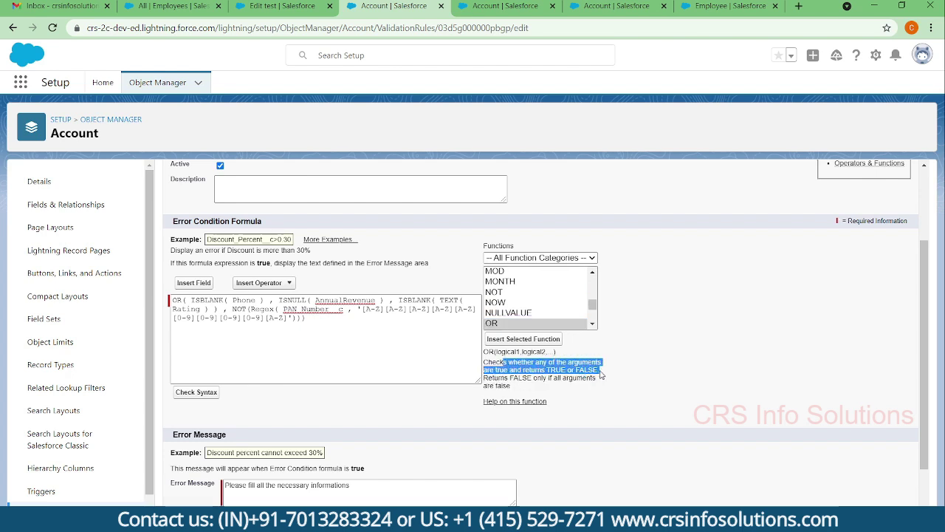
drag(511, 377, 539, 378)
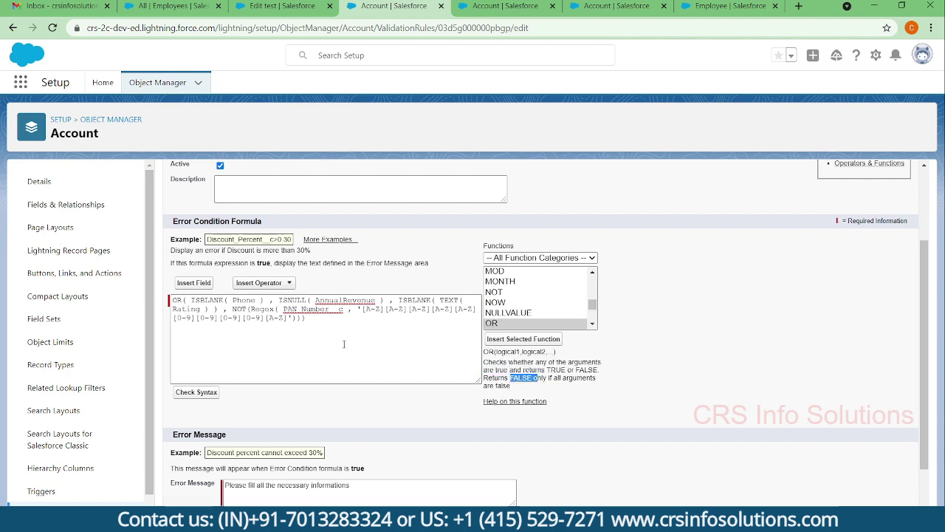
Review the OR formula's conditions: blank Phone, Rating, and the PAN Number regex
drag(191, 300, 223, 310)
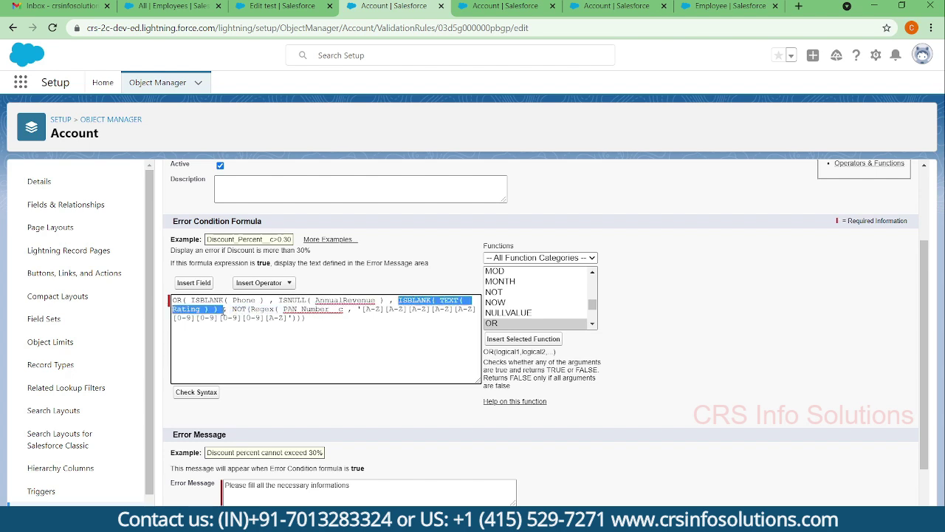
click(232, 309)
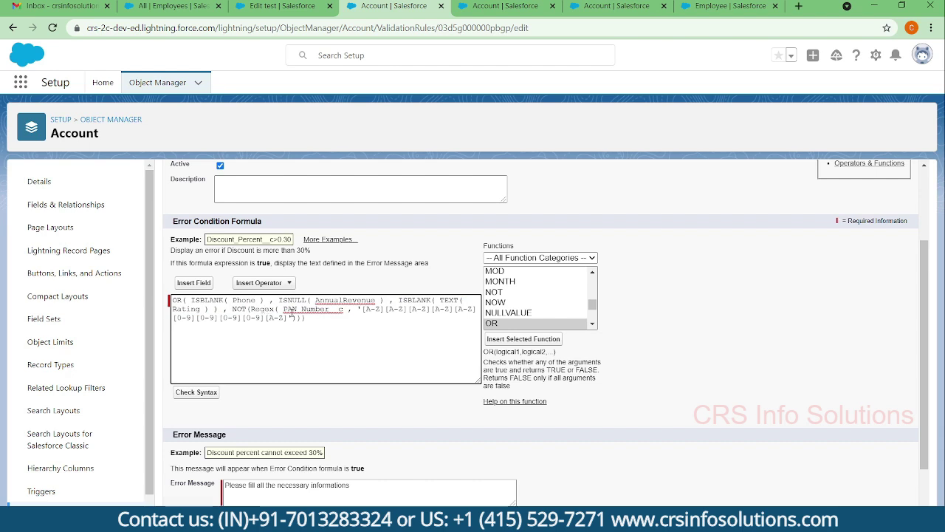
drag(301, 318, 231, 308)
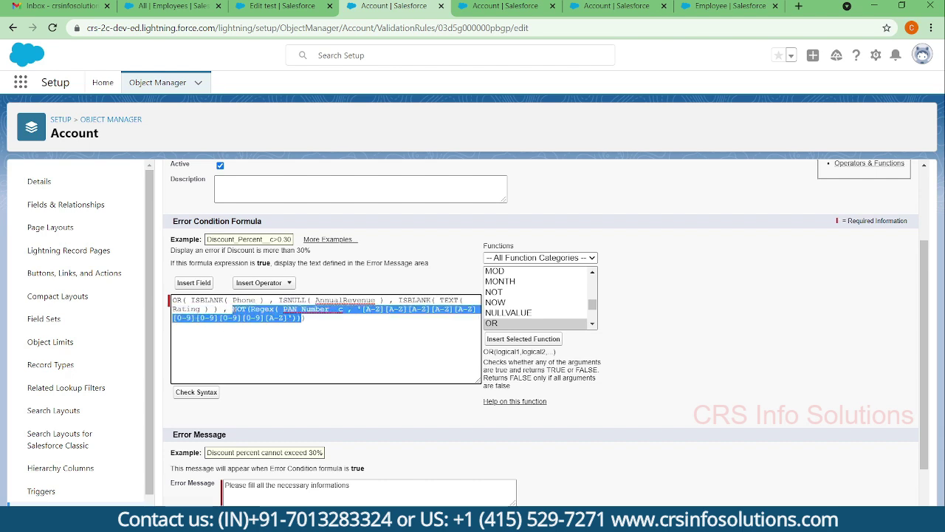
double_click(207, 301)
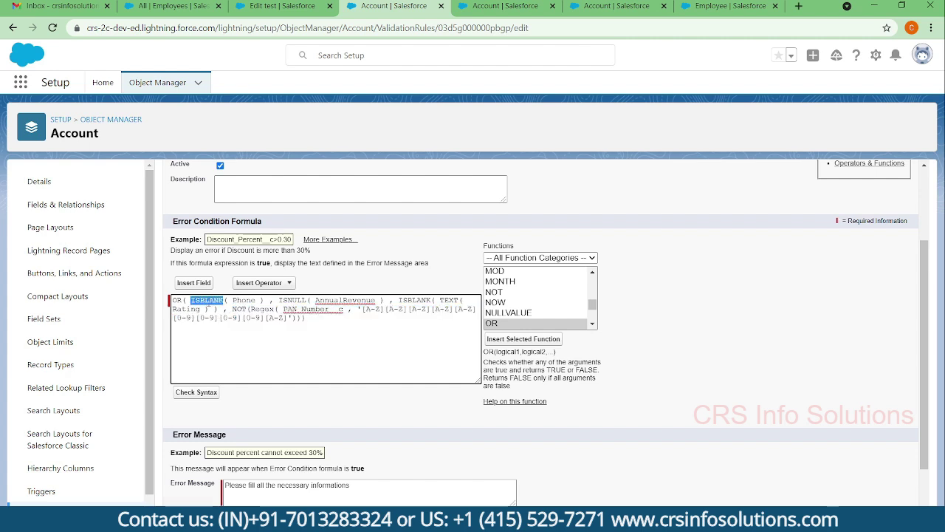
click(289, 303)
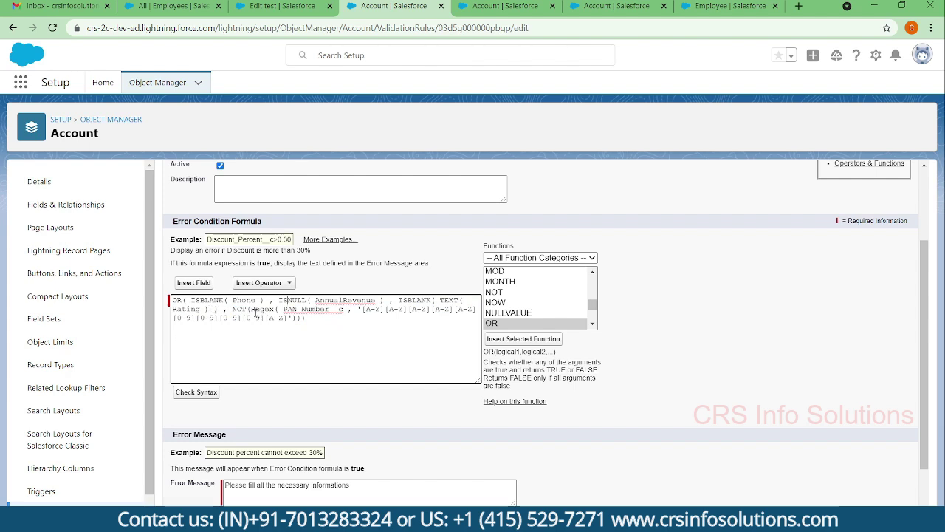
mouse_move(306, 319)
mouse_down()
mouse_move(170, 308)
mouse_move(443, 310)
mouse_move(298, 320)
mouse_up()
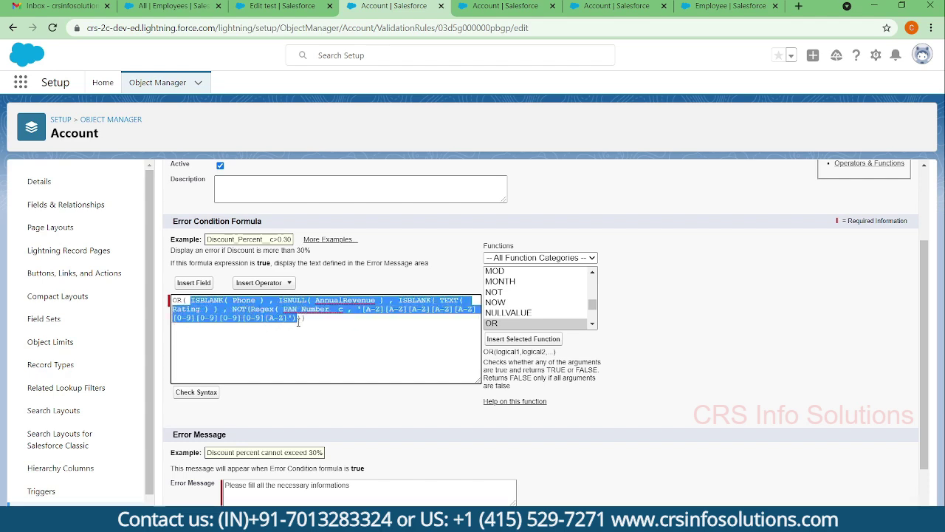
click(212, 372)
scroll(230, 239, up, 3)
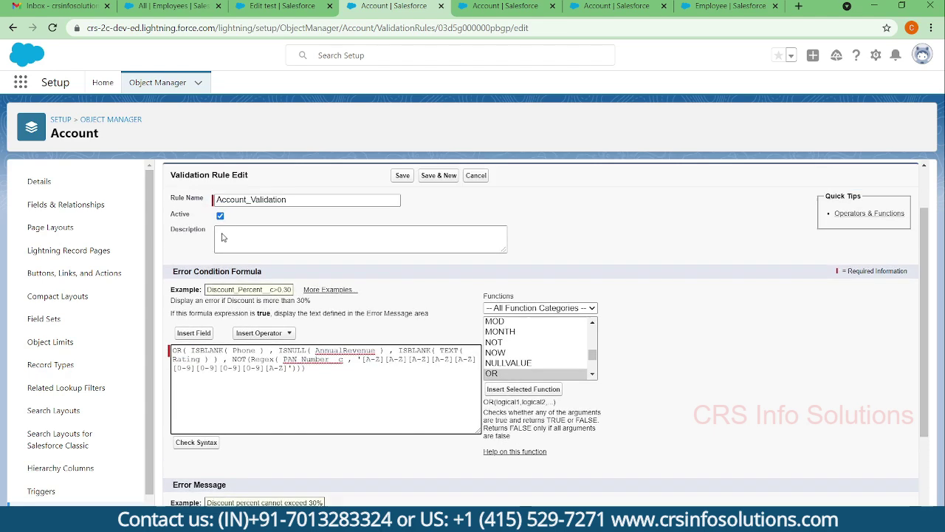
Save the updated validation rule and close the unused new-rule tab
click(403, 235)
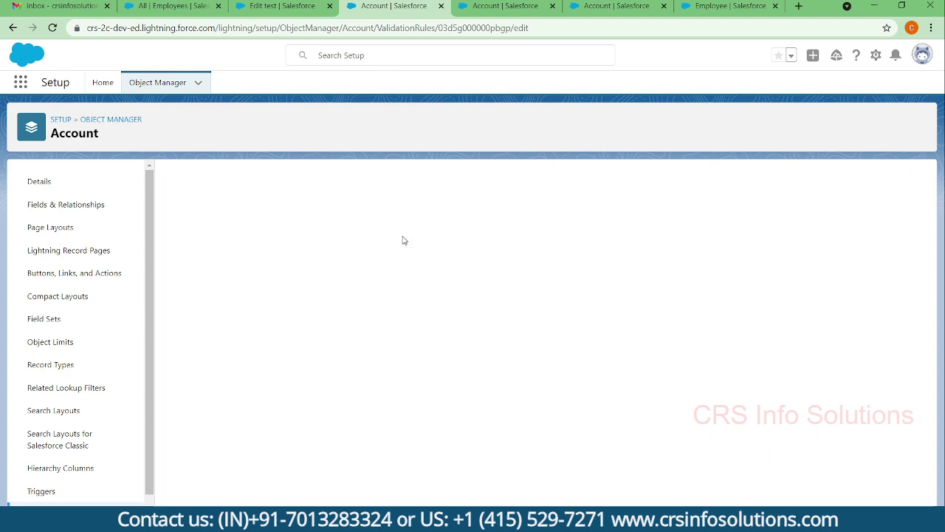
click(499, 5)
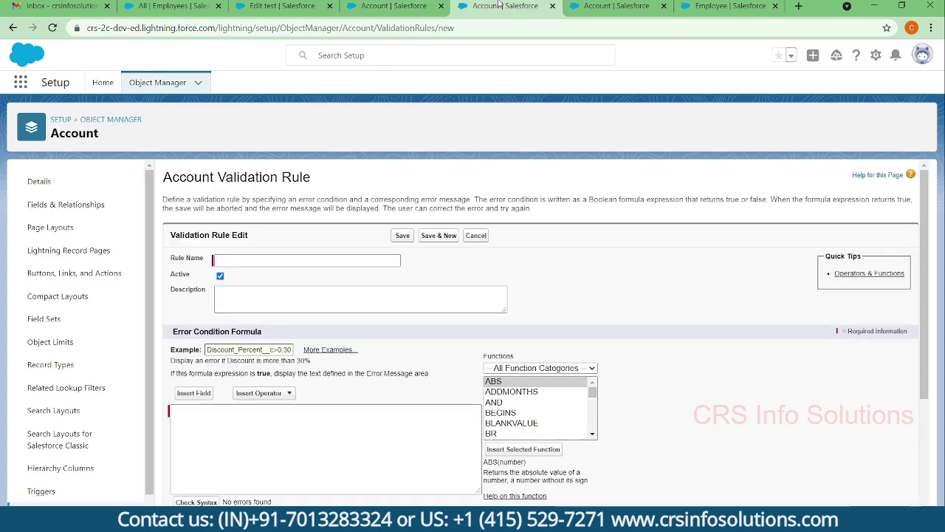
click(552, 6)
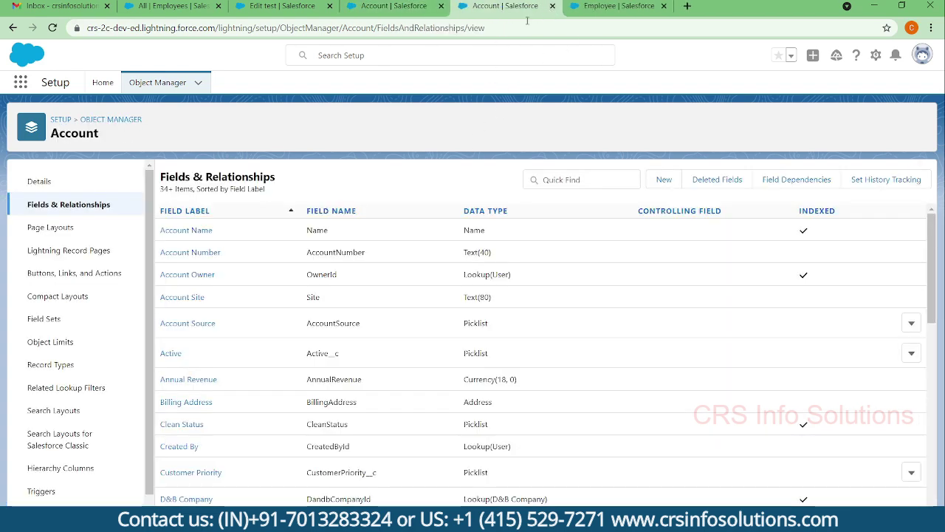
click(285, 6)
Set the test account's Rating to Hot and try saving, which still errors
click(398, 178)
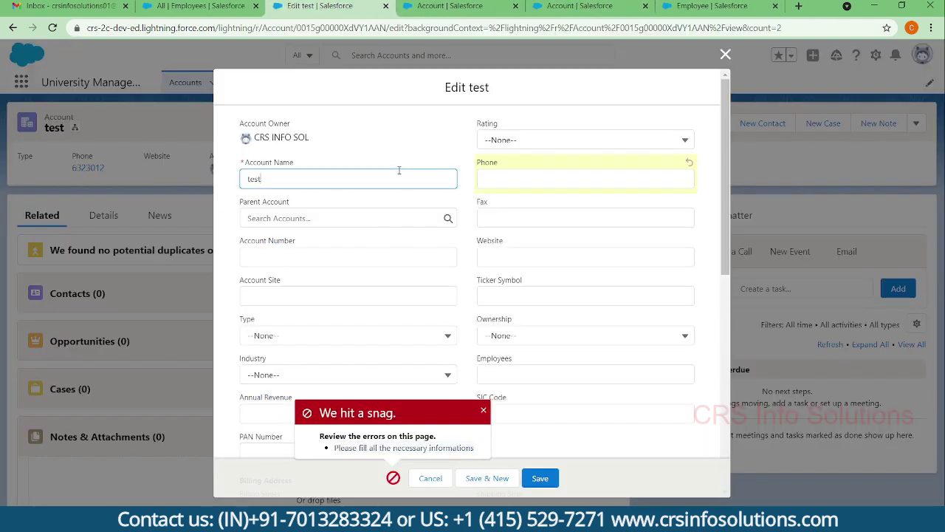
click(517, 140)
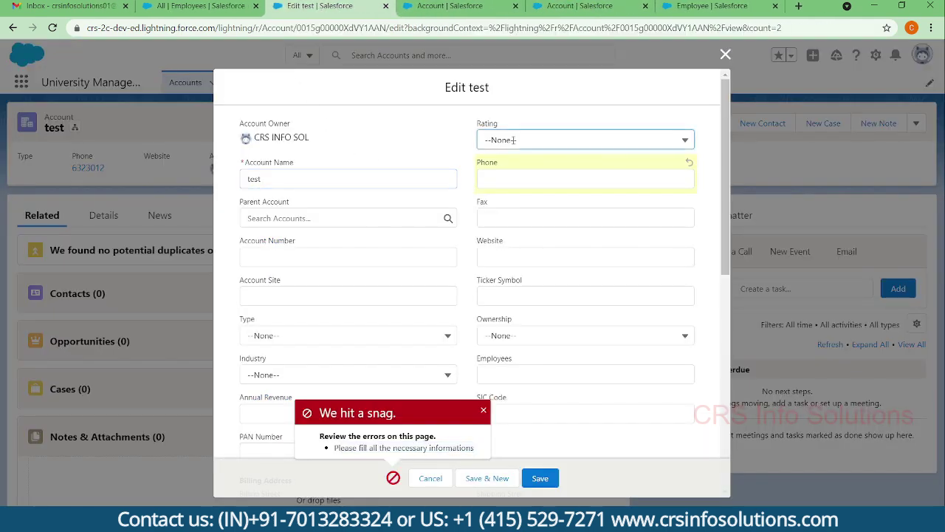
click(510, 186)
click(551, 480)
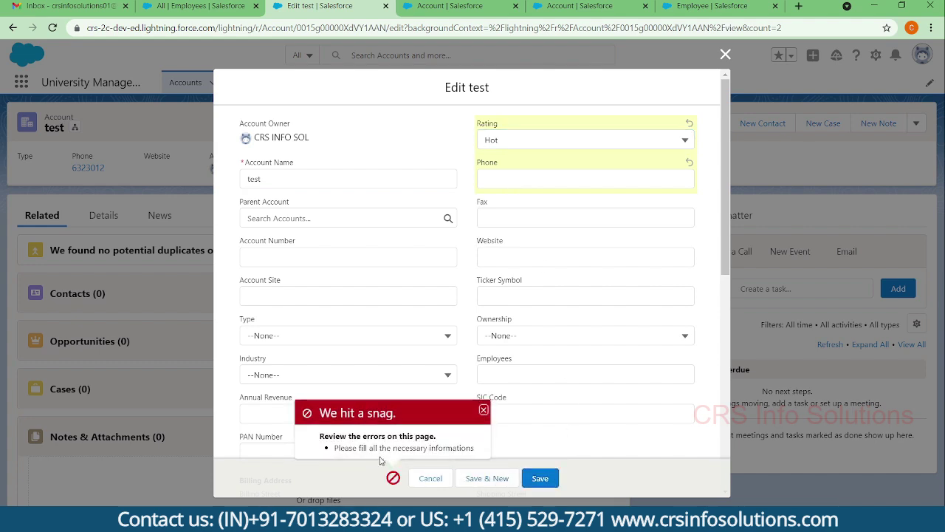
drag(335, 448, 508, 354)
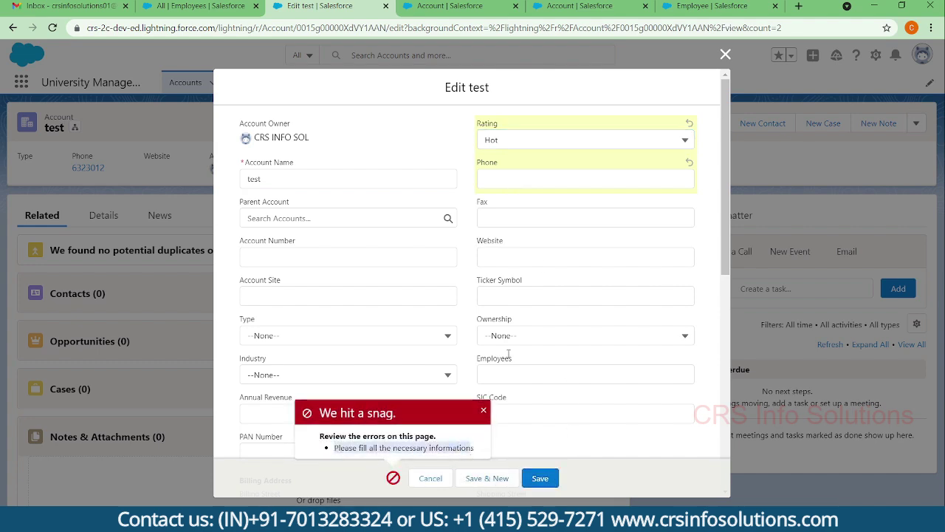
Replace the Phone value with a new number and save again, still rejected
click(536, 181)
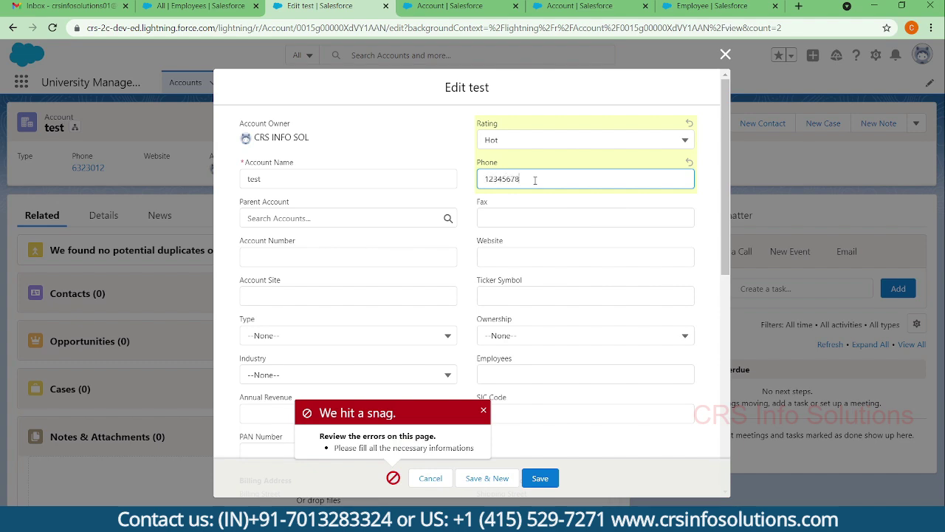
drag(534, 180, 393, 184)
text(987654321)
click(557, 480)
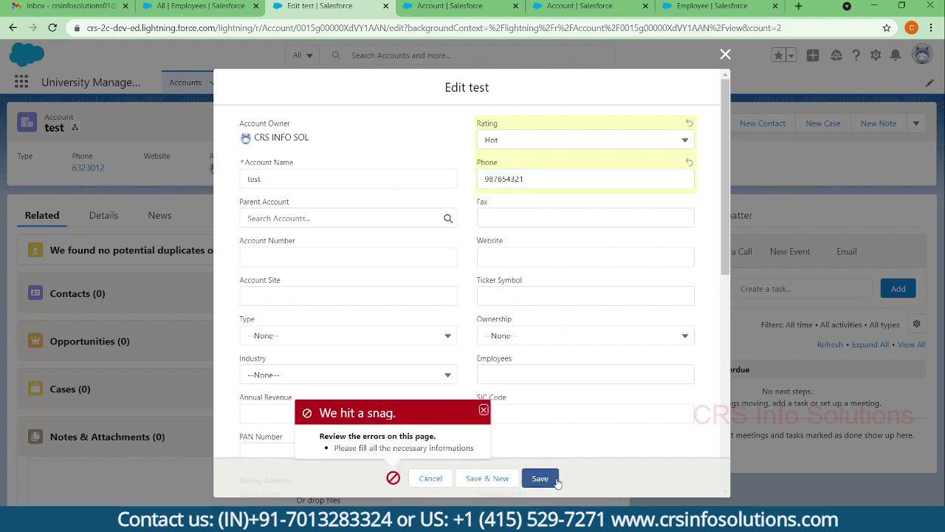
click(550, 178)
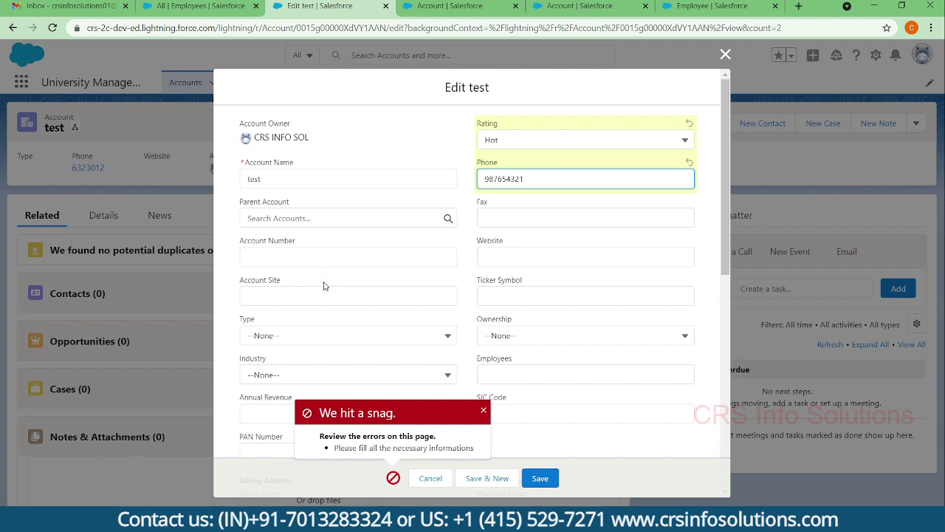
Enter Annual Revenue 456,784 and try saving the test account
scroll(329, 312, down, 1)
click(310, 351)
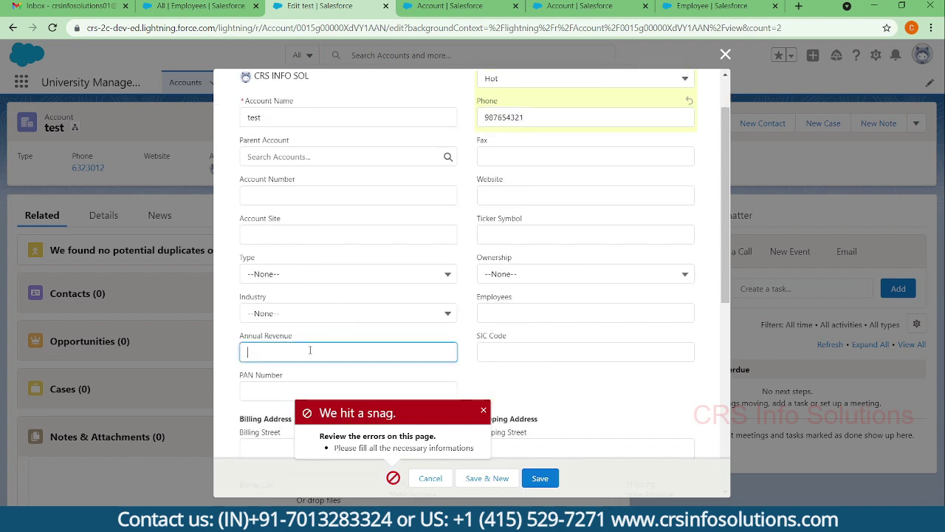
text(456,784)
click(548, 483)
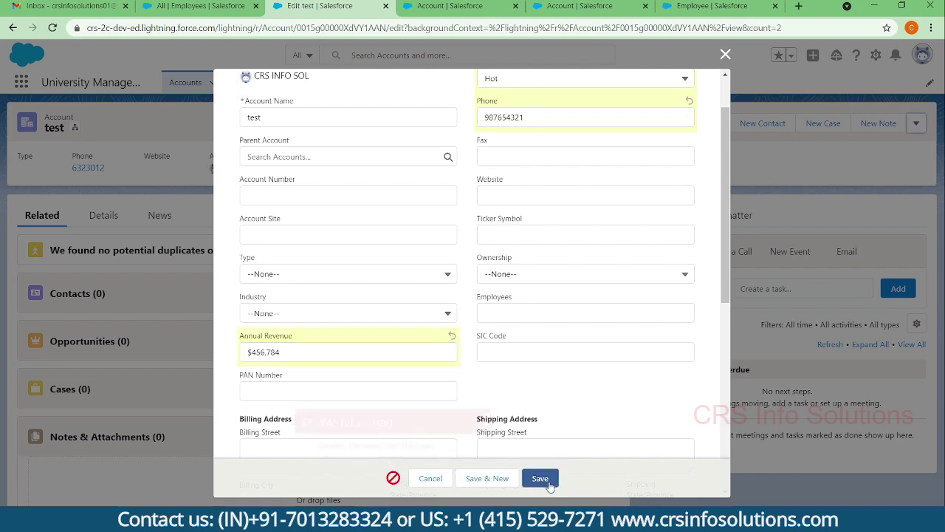
Enter a correctly formatted PAN Number and save the test account successfully
scroll(466, 296, down, 3)
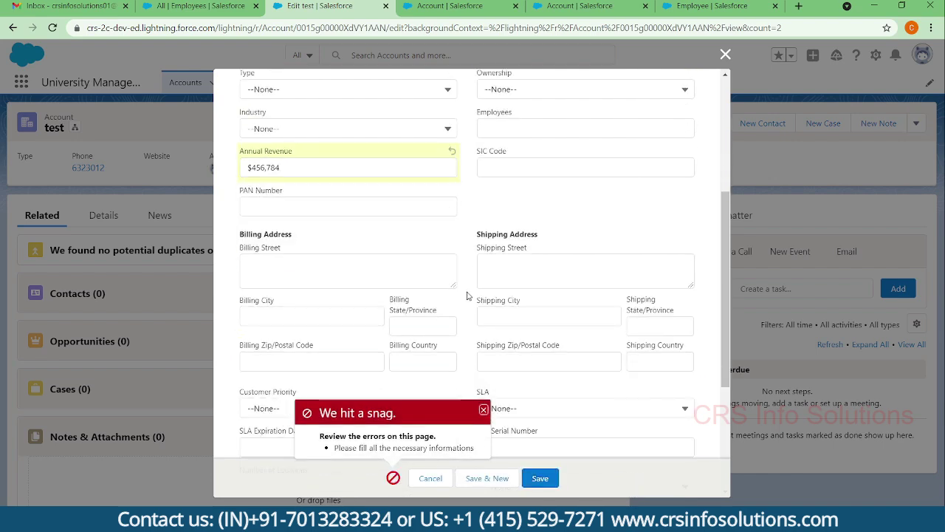
scroll(473, 294, up, 2)
scroll(487, 292, down, 3)
scroll(492, 290, down, 3)
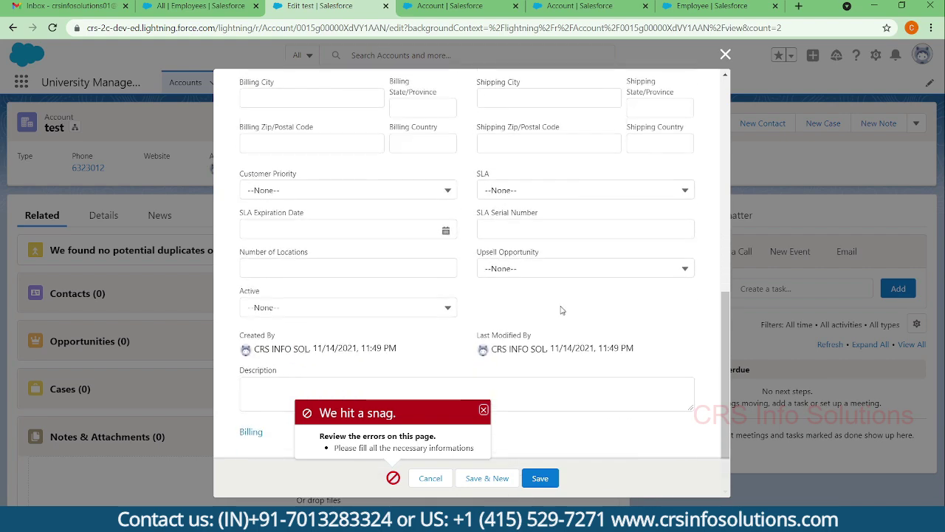
scroll(561, 310, up, 7)
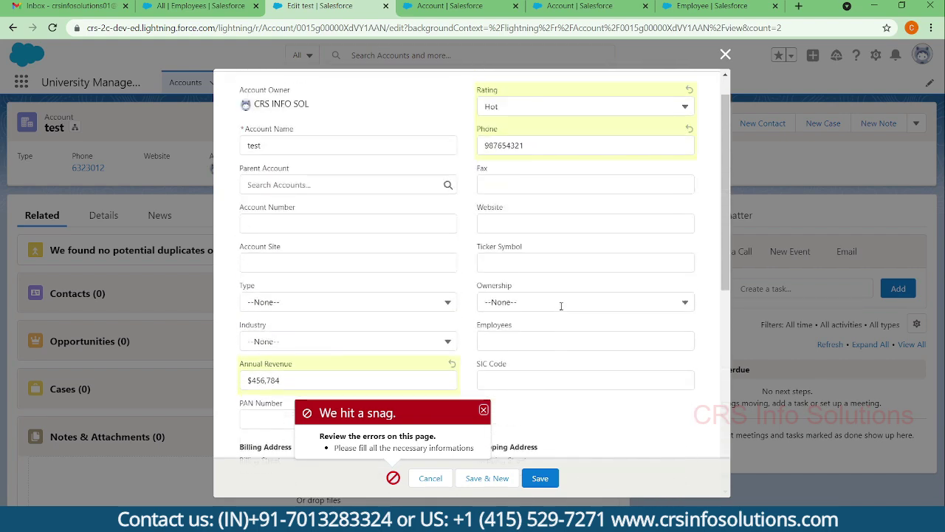
scroll(562, 305, up, 1)
scroll(296, 332, down, 3)
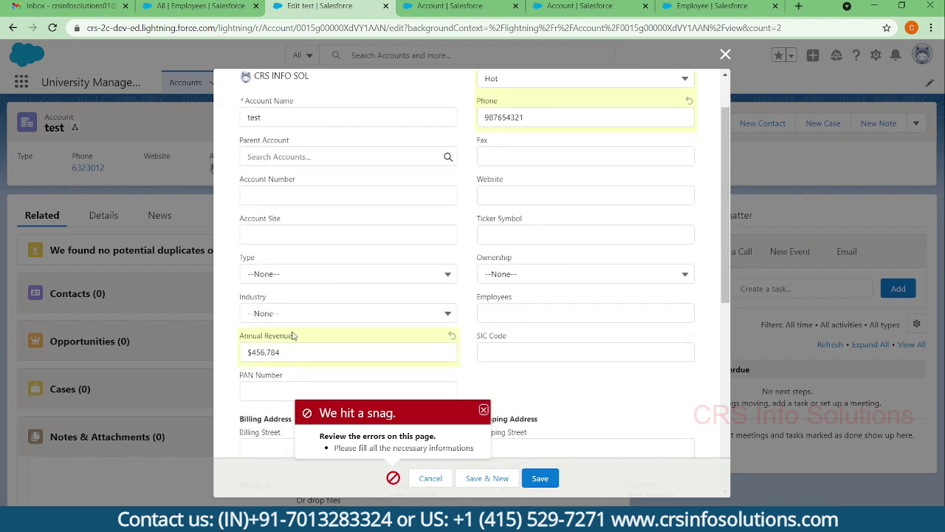
click(325, 269)
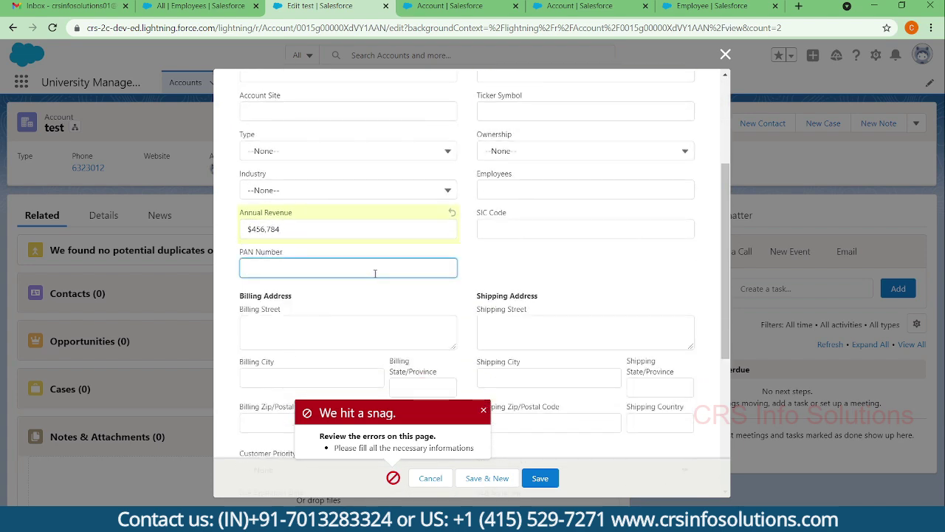
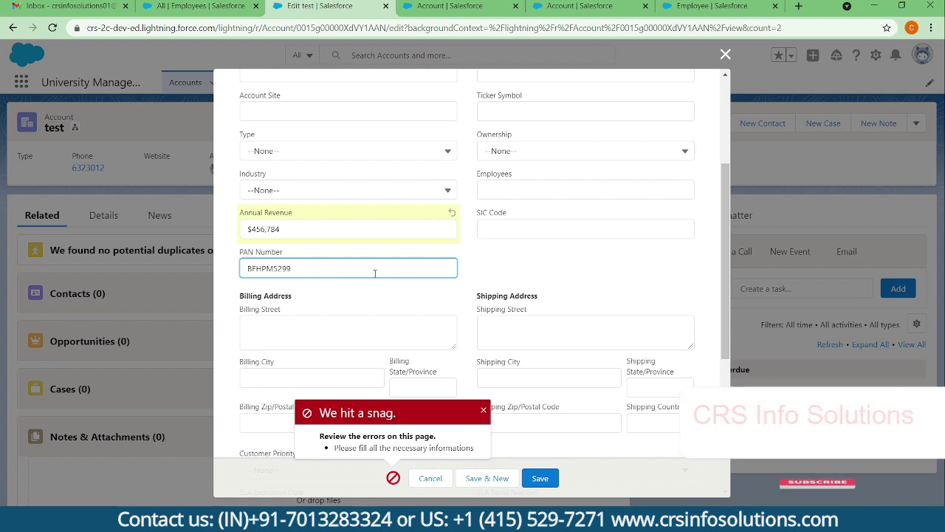
click(544, 477)
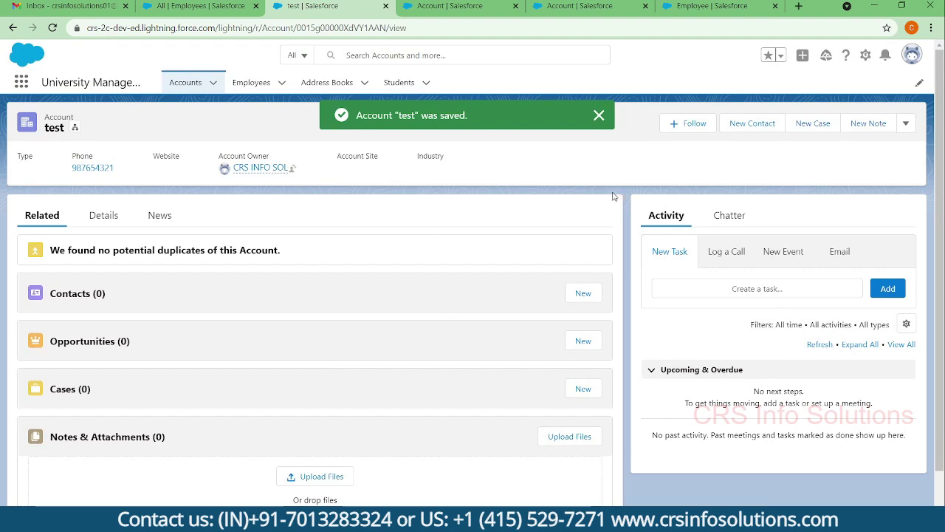
Edit the PAN Number's trailing P to 0 and save, triggering the validation error
click(906, 124)
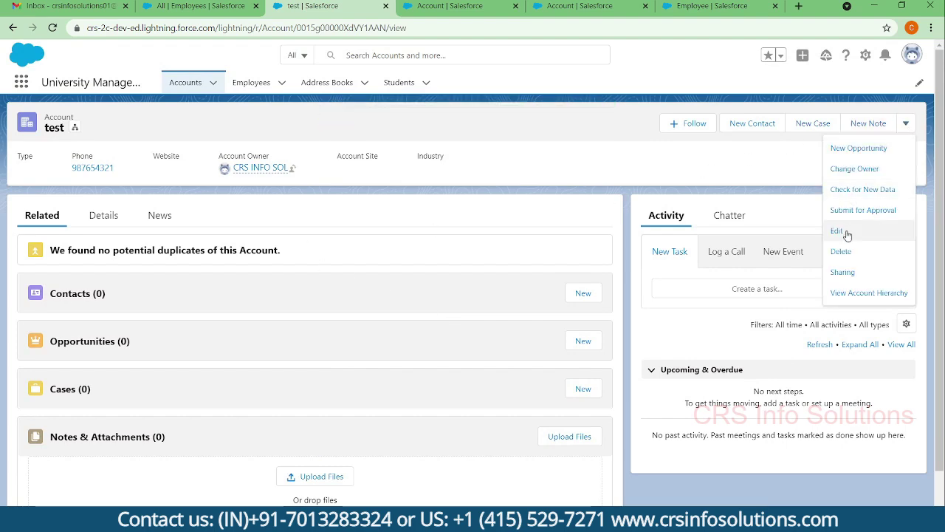
click(850, 233)
scroll(329, 292, down, 2)
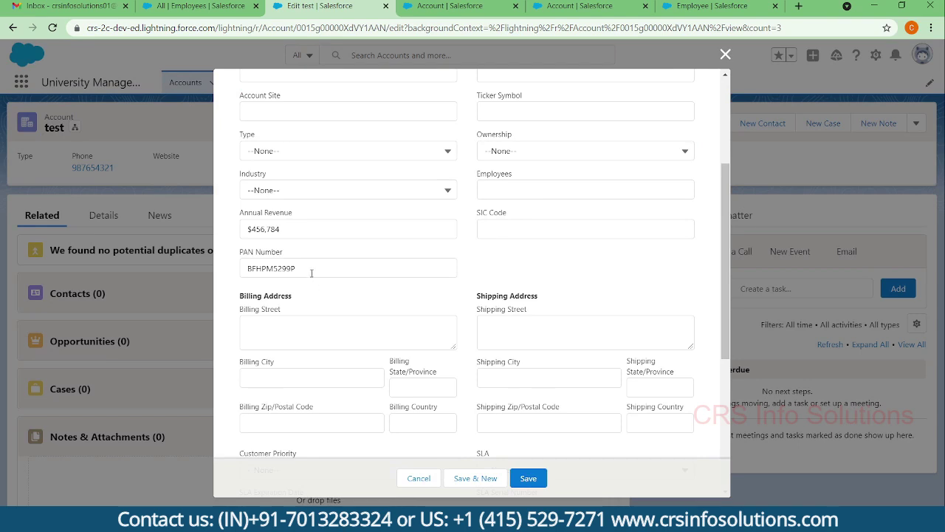
double_click(302, 269)
click(308, 270)
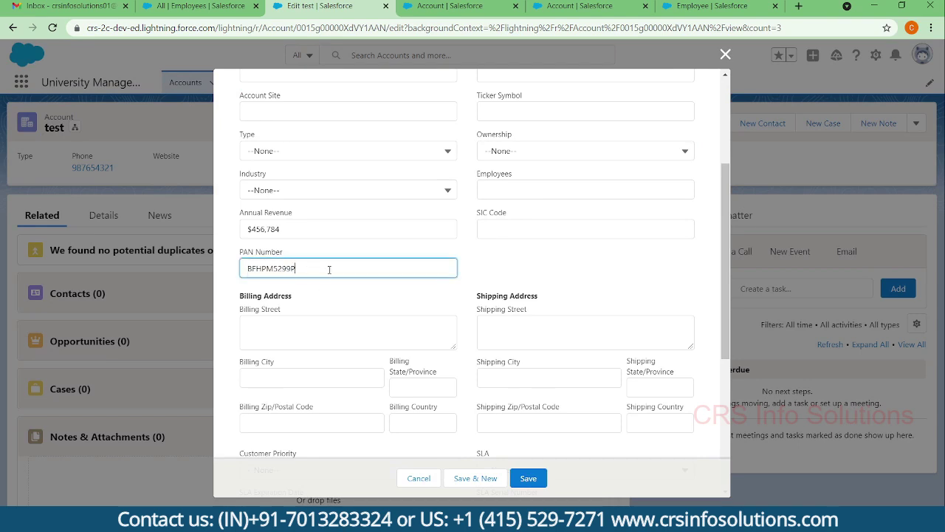
key(BackSpace)
text(0)
click(528, 478)
drag(450, 448, 326, 450)
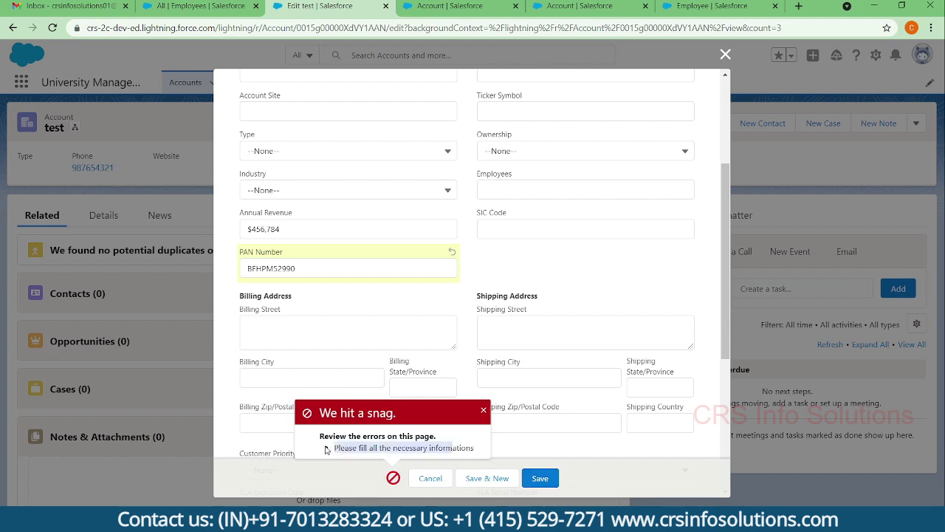
scroll(389, 327, up, 3)
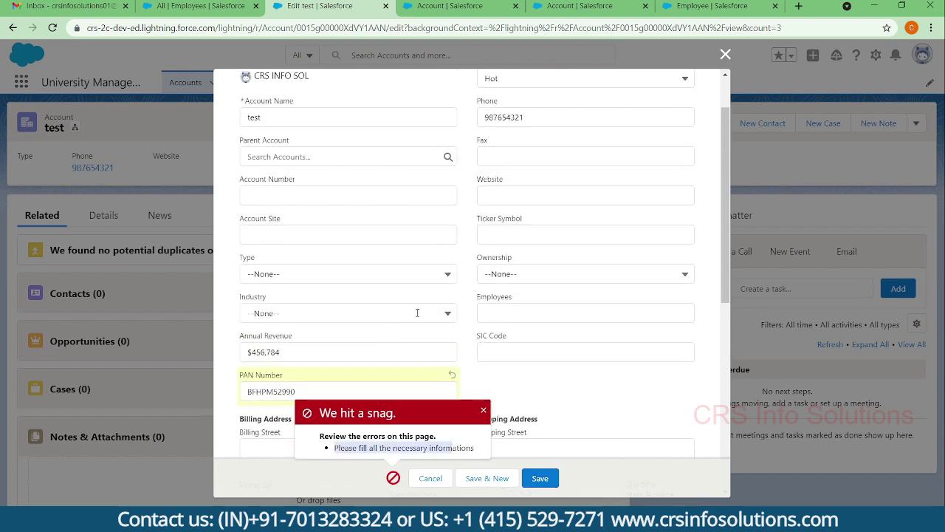
scroll(420, 308, up, 2)
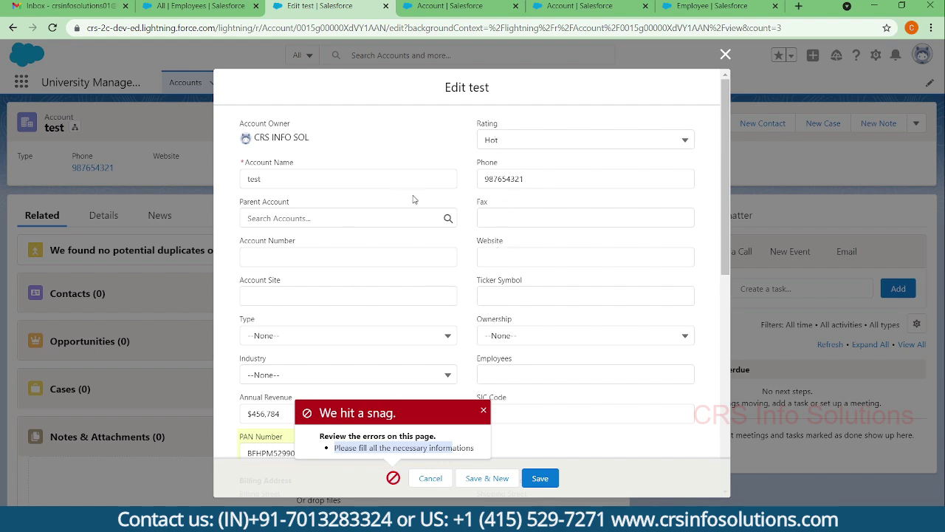
Set the account's Rating to --None-- and save to test the blank-Rating condition
click(487, 140)
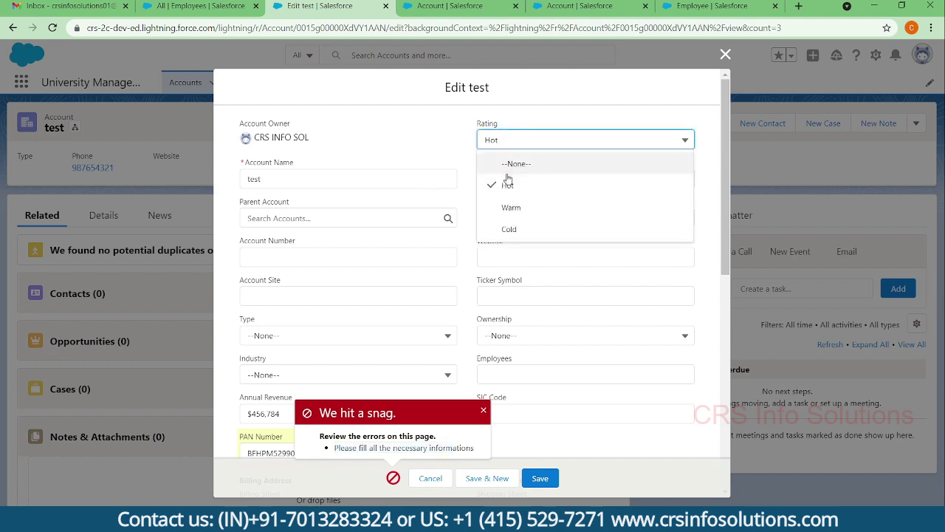
click(509, 185)
click(488, 141)
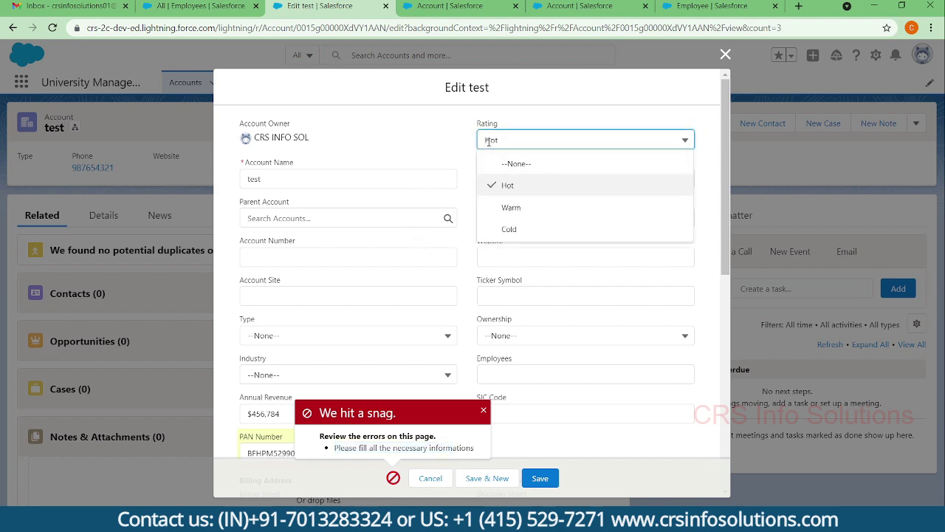
click(503, 163)
click(539, 478)
Correct the PAN Number by adding an 'N' and save the account again
scroll(413, 370, down, 3)
click(302, 275)
text(N)
scroll(418, 296, up, 3)
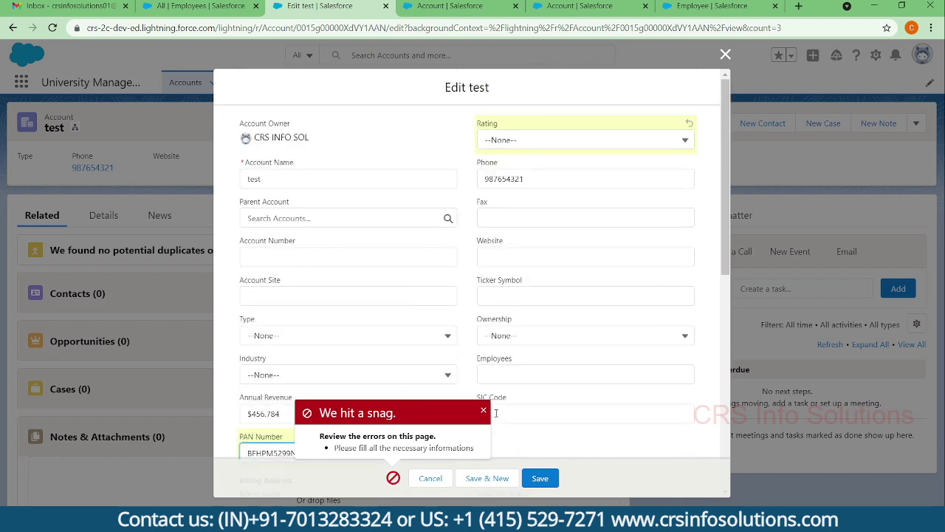
click(540, 477)
Restore the account's Rating to Hot
click(525, 141)
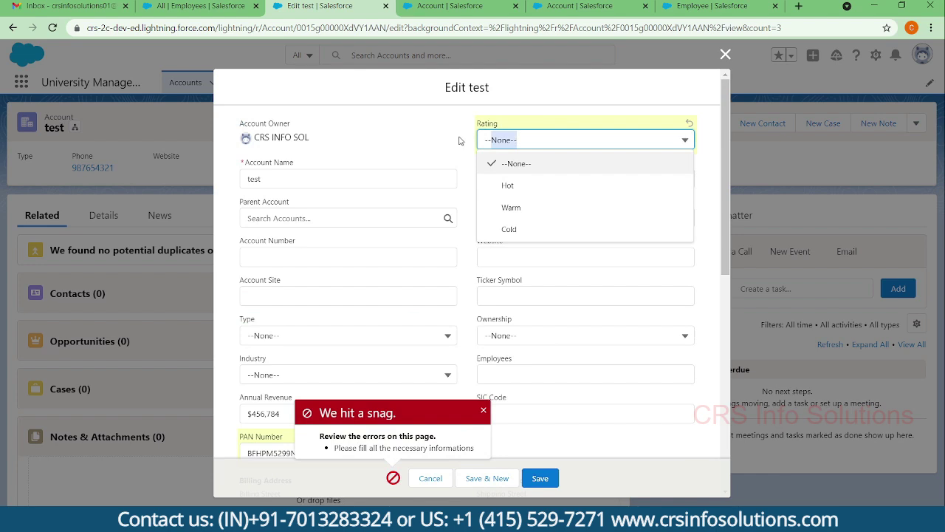
click(428, 140)
click(536, 175)
drag(537, 175, 516, 175)
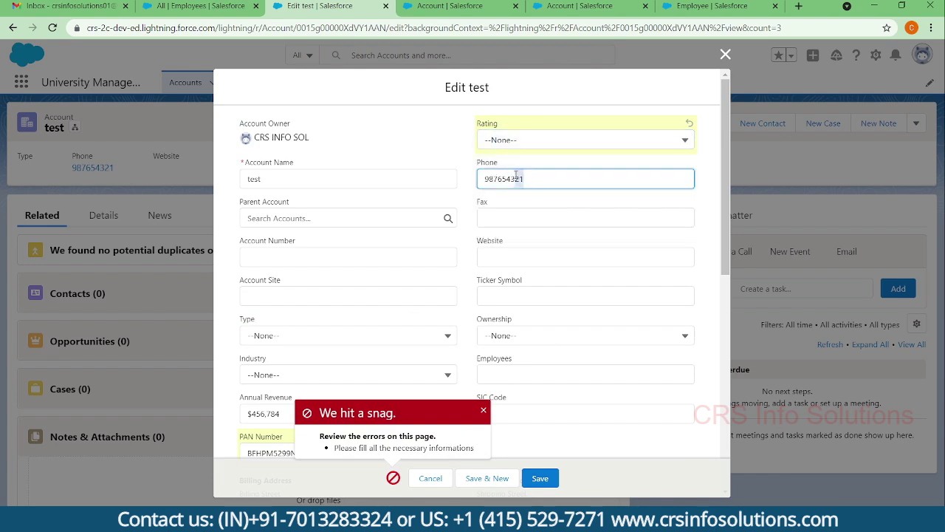
click(521, 141)
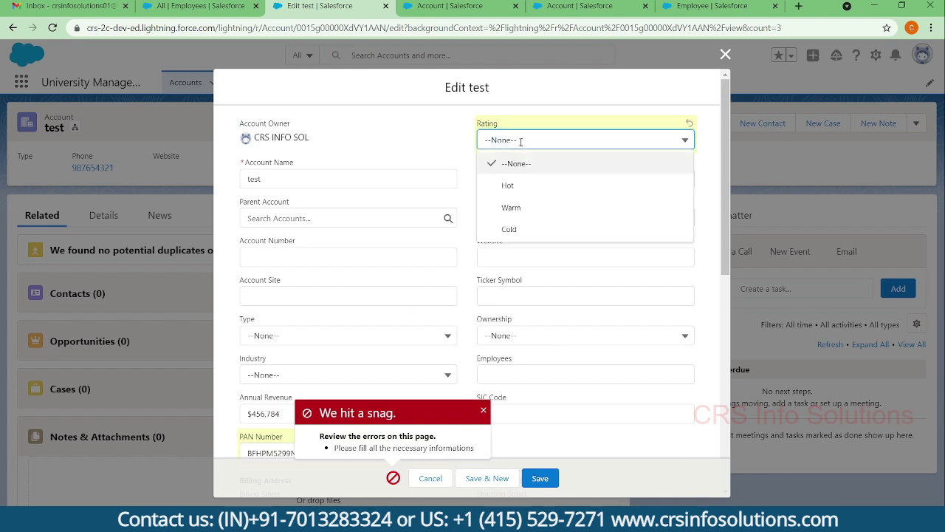
click(522, 182)
Clear the Phone field, save, and highlight the resulting validation error message
double_click(537, 175)
key(BackSpace)
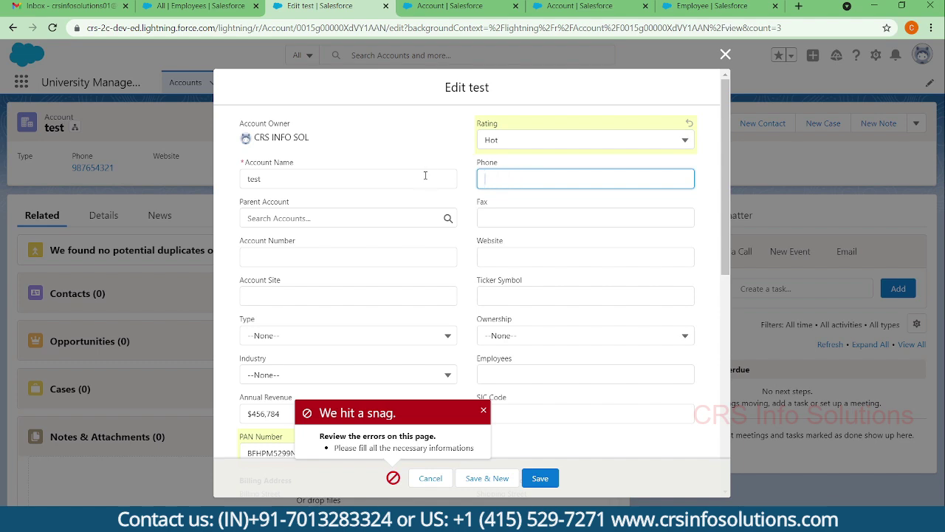
click(418, 146)
click(538, 478)
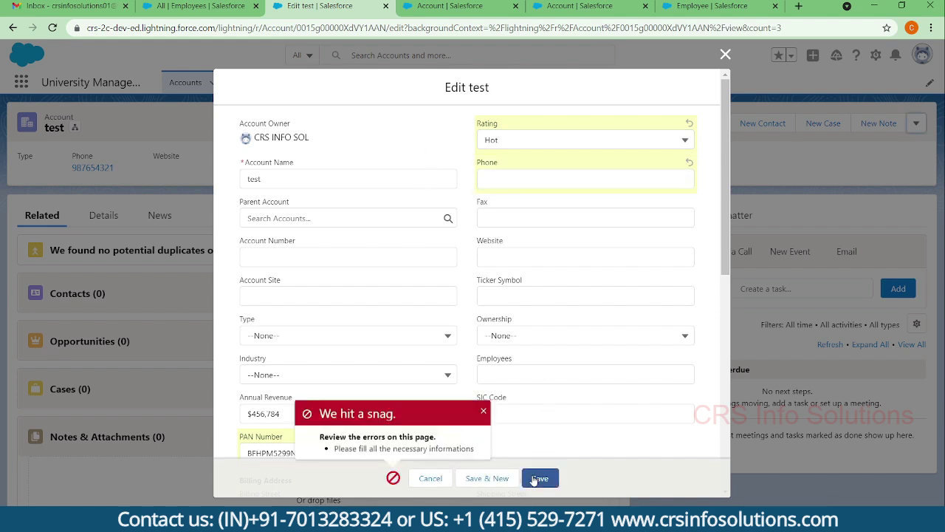
drag(341, 447, 474, 447)
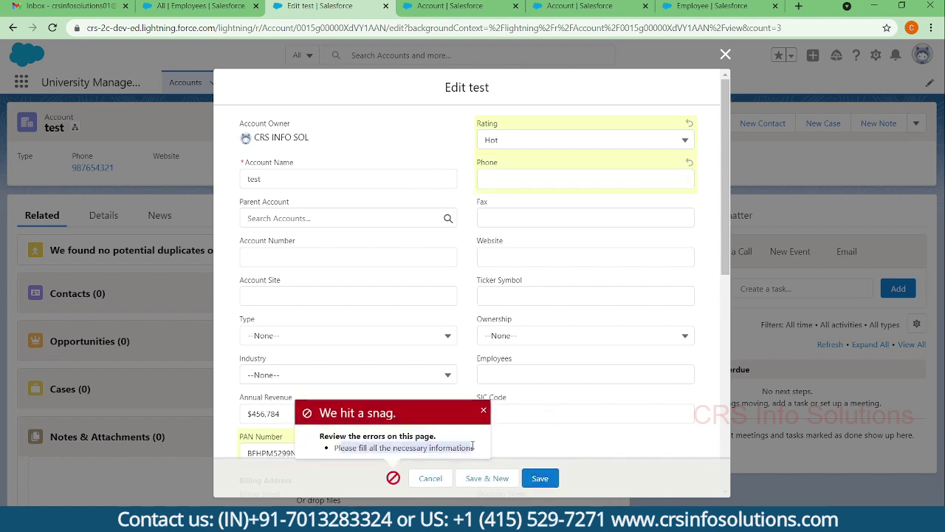